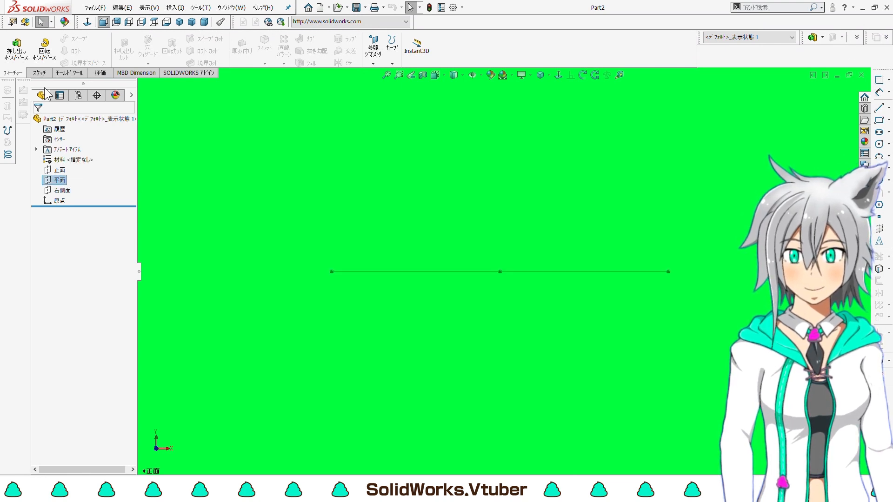
# - Start a sketch on the Top Plane (平面) and draw a horizontal centerline passing through the origin
pyautogui.click(40, 73)
pyautogui.click(11, 47)
pyautogui.click(71, 49)
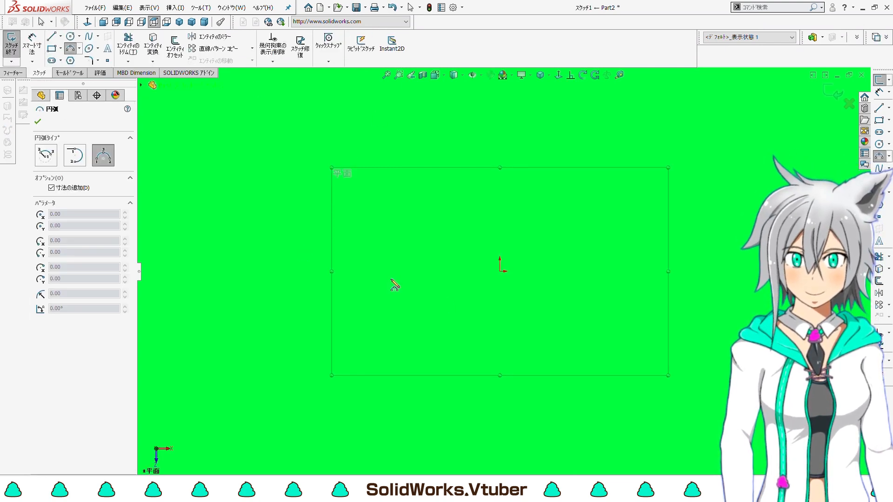
pyautogui.click(70, 37)
pyautogui.click(61, 37)
pyautogui.click(70, 60)
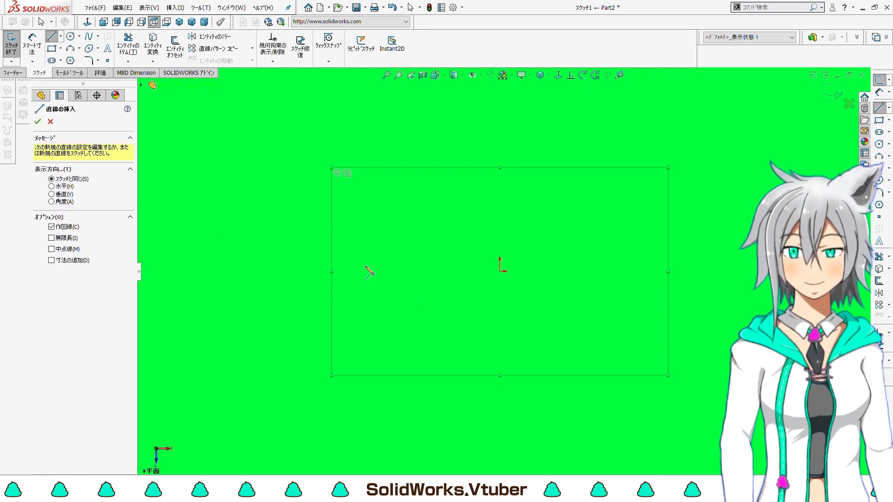
pyautogui.click(358, 272)
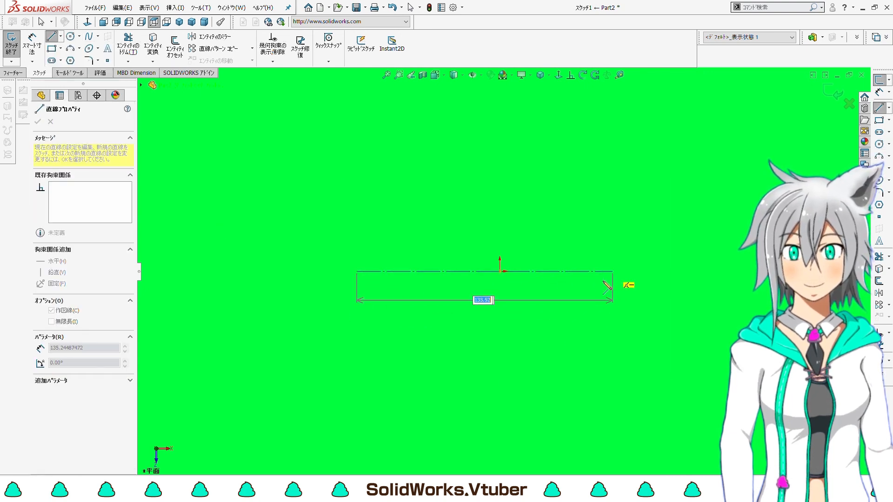
pyautogui.doubleClick(624, 271)
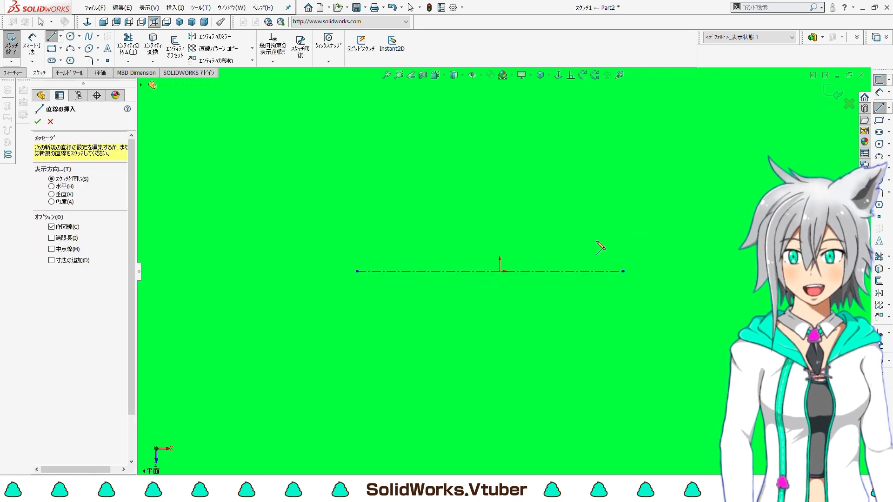
# - Dimension the horizontal centerline's length as 700 mm, placing the dimension above the line
pyautogui.click(30, 44)
pyautogui.click(573, 272)
pyautogui.click(532, 211)
pyautogui.write('700')
pyautogui.press('Return')
pyautogui.click(37, 122)
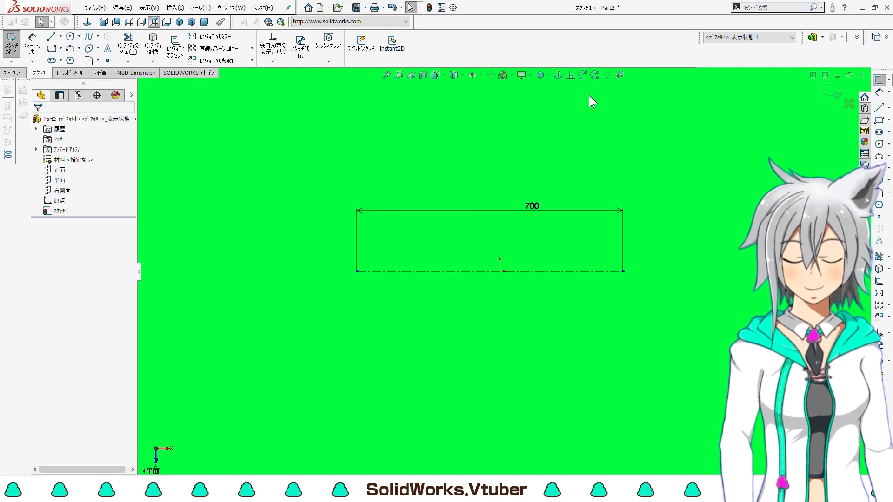
# - Add a coincident relation between the centerline's midpoint and the origin
pyautogui.click(571, 75)
pyautogui.rightClick(566, 272)
pyautogui.click(597, 347)
pyautogui.click(499, 272)
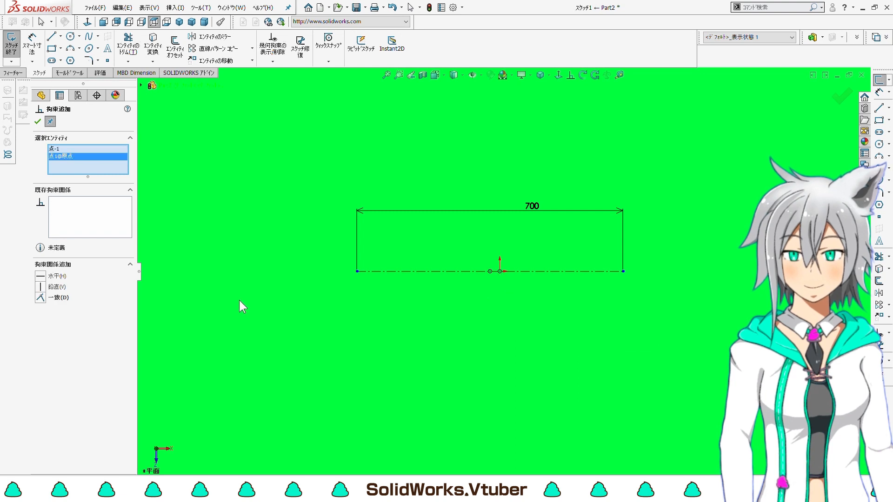
pyautogui.click(52, 298)
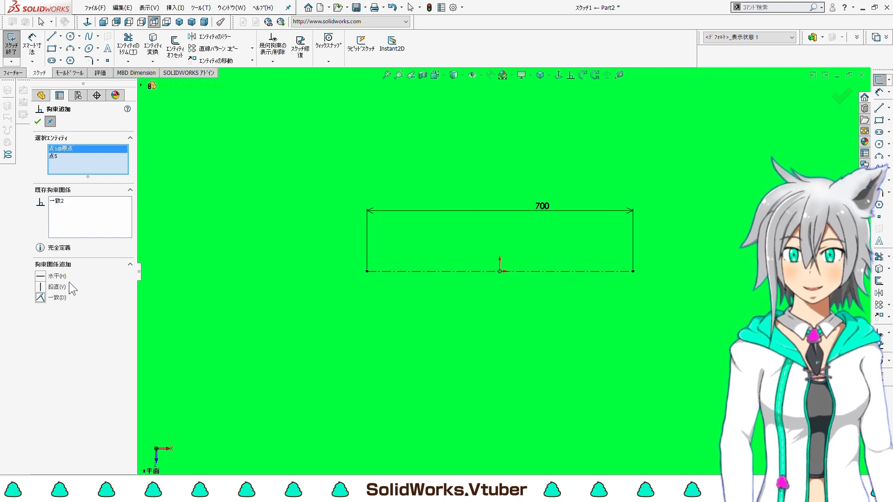
pyautogui.click(38, 123)
# - Draw a shallow three-point arc with about 2937 mm radius between the centerline's endpoints, bulging downward
pyautogui.click(69, 47)
pyautogui.click(367, 271)
pyautogui.click(633, 271)
pyautogui.click(511, 279)
pyautogui.press('Escape')
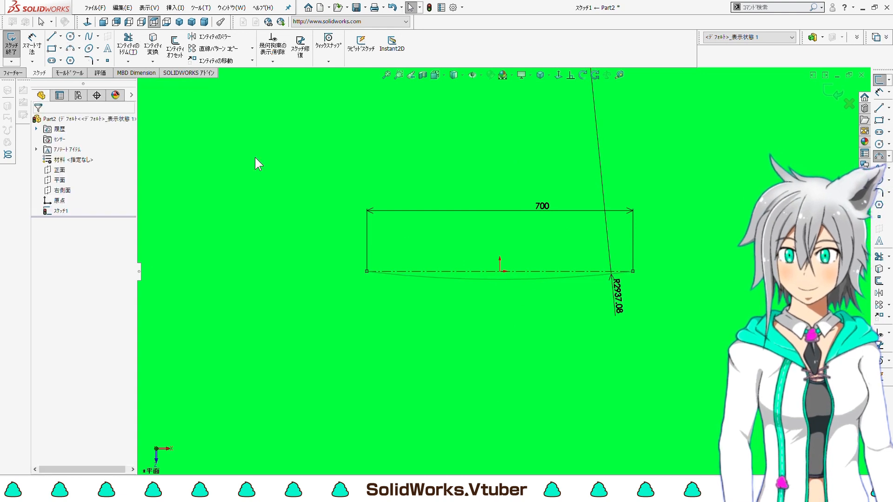
# - Draw a vertical construction line from the arc's midpoint up to the origin
pyautogui.click(52, 37)
pyautogui.click(500, 279)
pyautogui.click(500, 271)
pyautogui.press('Escape')
pyautogui.scroll(2, 554, 272)
pyautogui.scroll(-2, 573, 273)
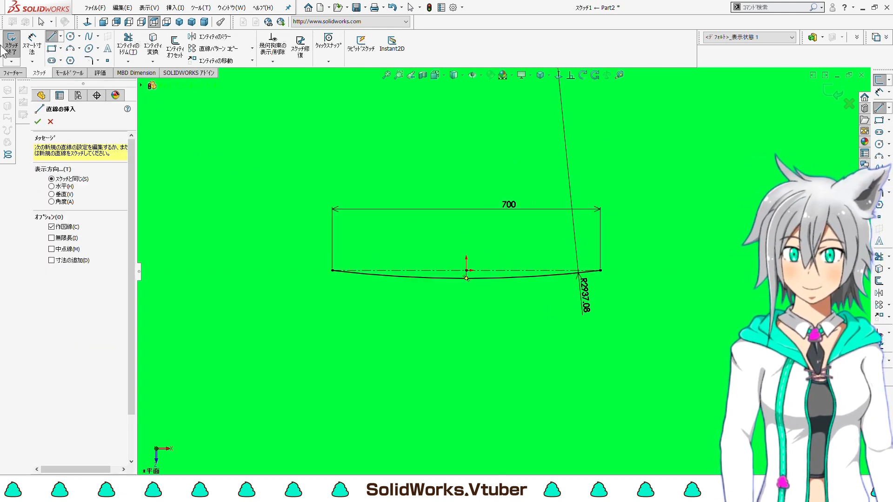
# - Delete the arc's radius dimension
pyautogui.press('Escape')
pyautogui.click(586, 299)
pyautogui.press('Delete')
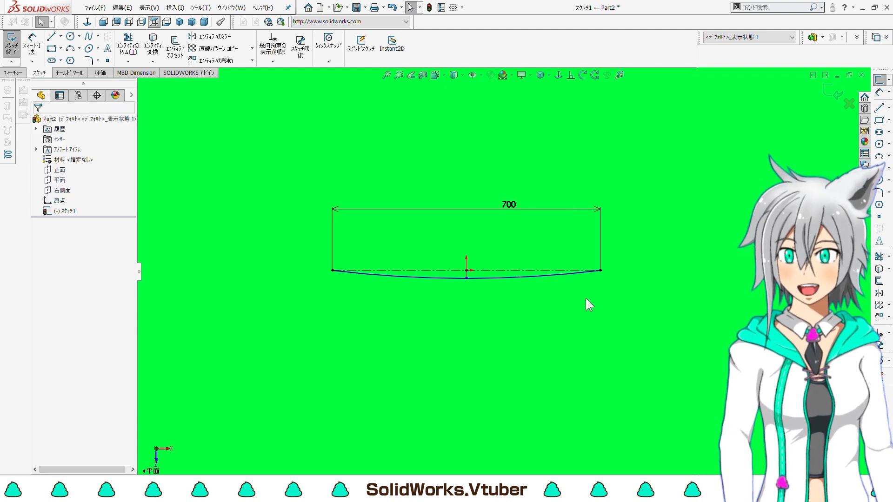
# - Dimension the short vertical construction line between the arc and the origin as 15 mm
pyautogui.click(35, 48)
pyautogui.scroll(5, 404, 219)
pyautogui.click(292, 211)
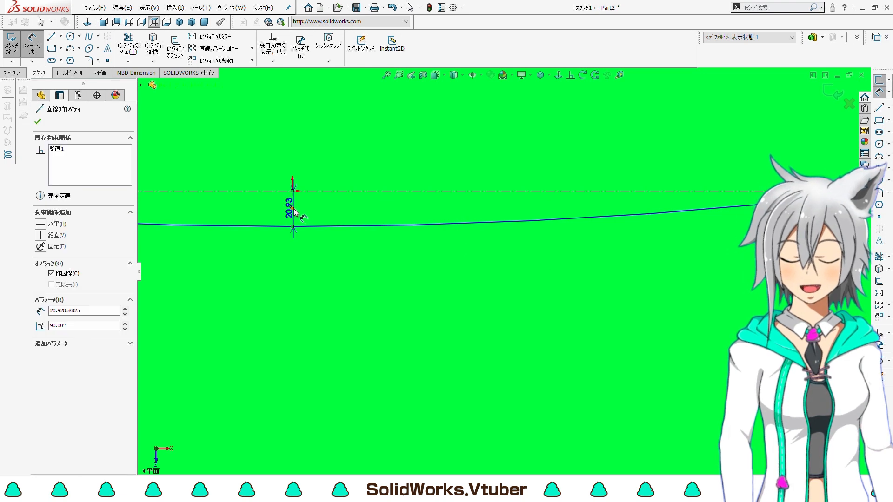
pyautogui.scroll(-5, 294, 212)
pyautogui.click(403, 136)
pyautogui.write('15')
pyautogui.press('Return')
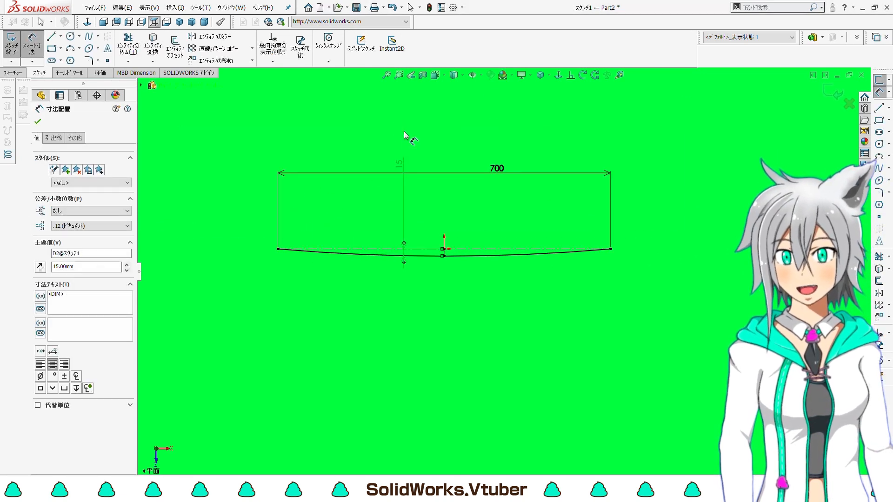
# - Draw a second shallow three-point arc, about 2993 mm in radius, below the first and delete its radius dimension
pyautogui.click(71, 49)
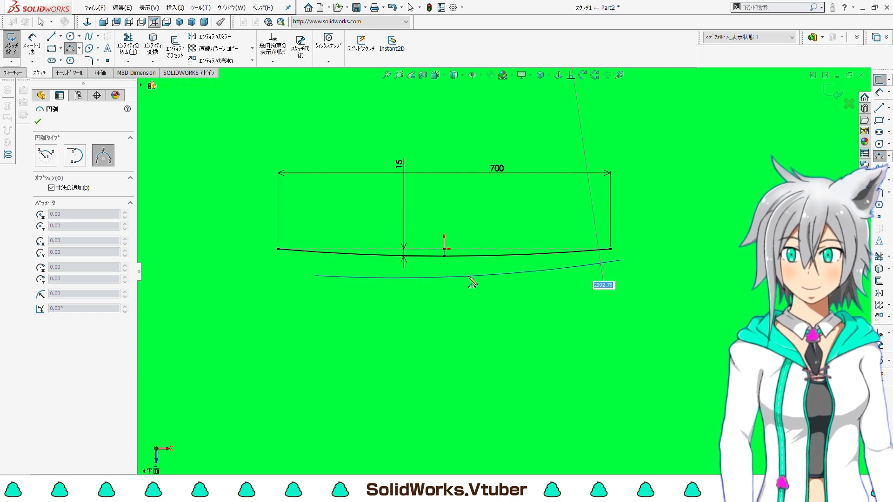
pyautogui.click(469, 278)
pyautogui.click(73, 50)
pyautogui.click(606, 289)
pyautogui.press('Delete')
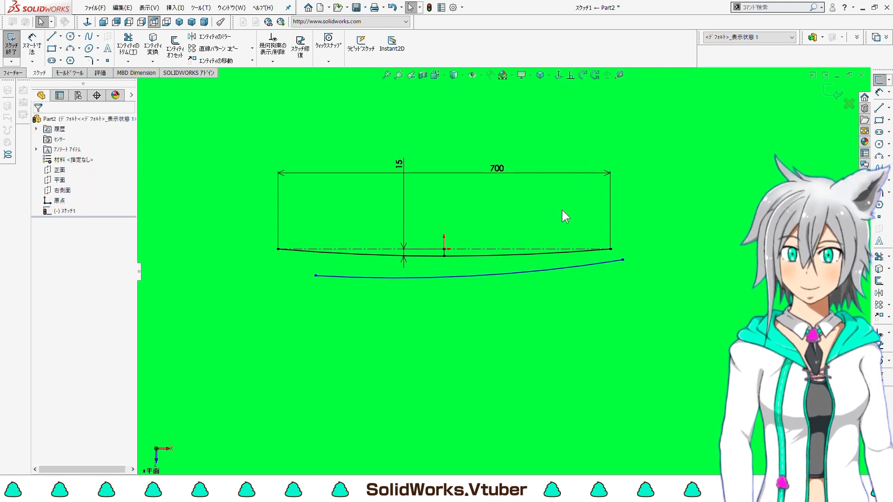
# - Draw a small arc joining the left ends of the upper and lower arcs as the blade tip, and delete its radius dimension
pyautogui.click(71, 49)
pyautogui.click(316, 276)
pyautogui.click(287, 290)
pyautogui.press('Escape')
pyautogui.click(286, 288)
pyautogui.press('Delete')
# - Add a concentric relation between the lower long arc and the upper long arc
pyautogui.click(570, 75)
pyautogui.click(348, 277)
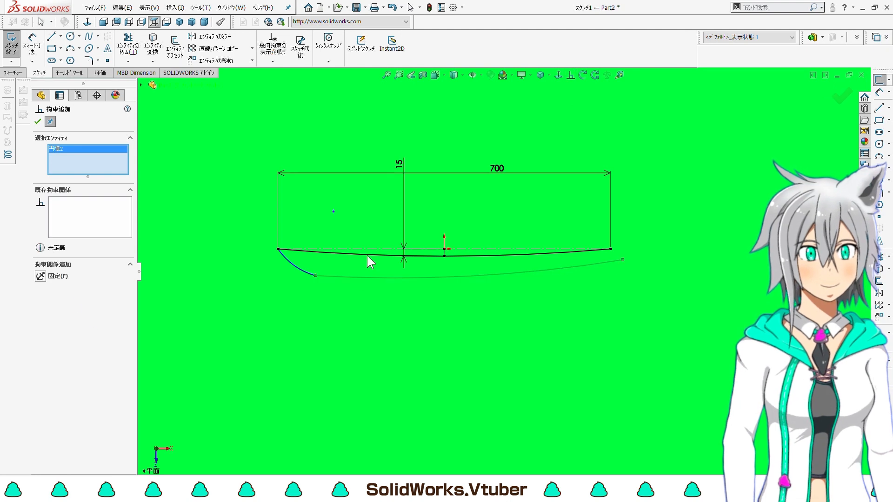
pyautogui.click(367, 255)
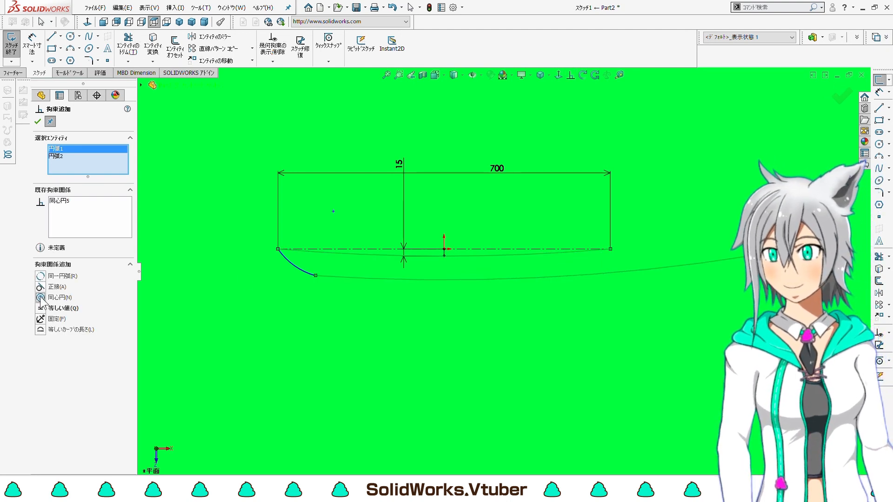
pyautogui.click(39, 121)
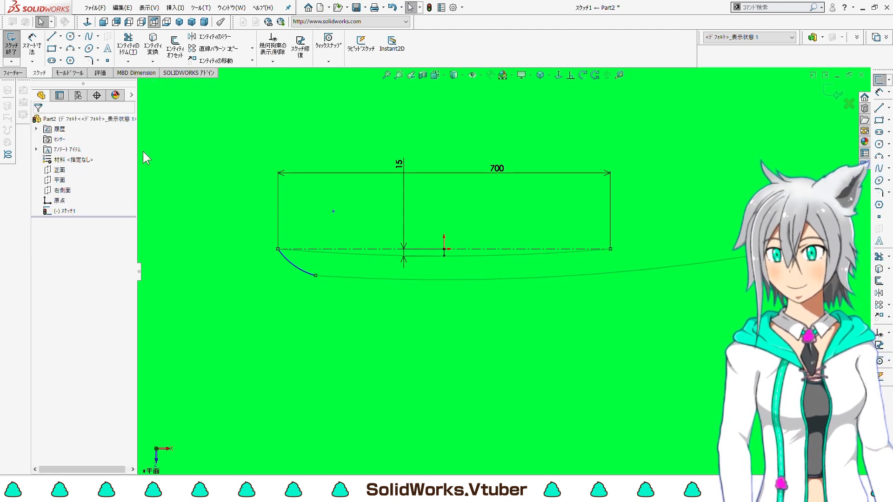
# - Dimension the horizontal distance between the two ends of the small tip arc as 77 mm
pyautogui.click(32, 44)
pyautogui.click(278, 249)
pyautogui.click(298, 303)
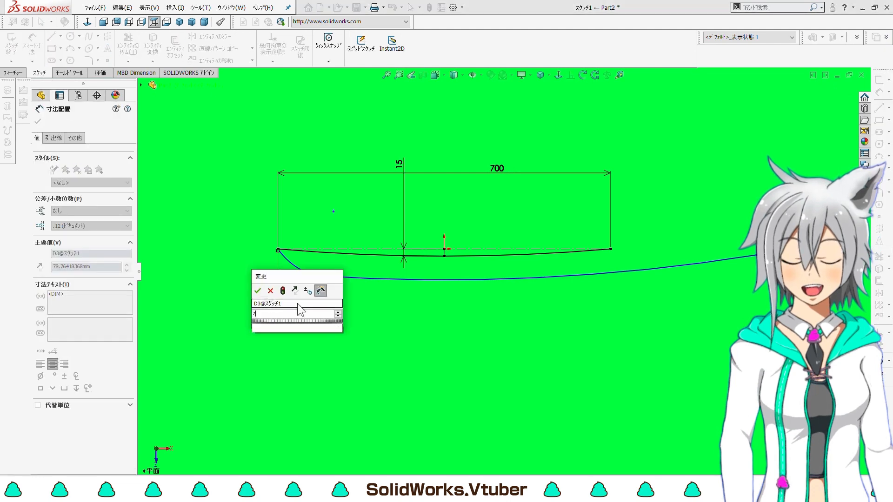
pyautogui.write('77')
pyautogui.press('Return')
# - Dimension the spacing between the upper and lower long arcs as 35 mm
pyautogui.click(389, 256)
pyautogui.click(388, 278)
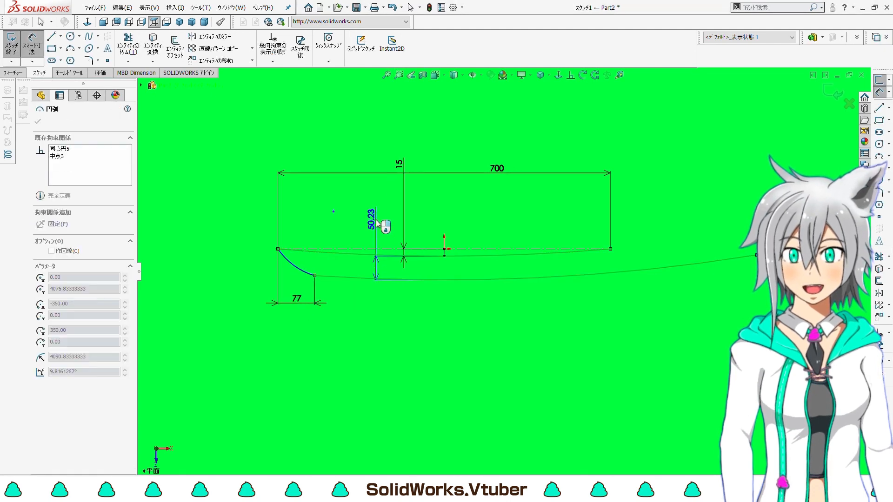
pyautogui.click(376, 220)
pyautogui.write('35')
pyautogui.press('Return')
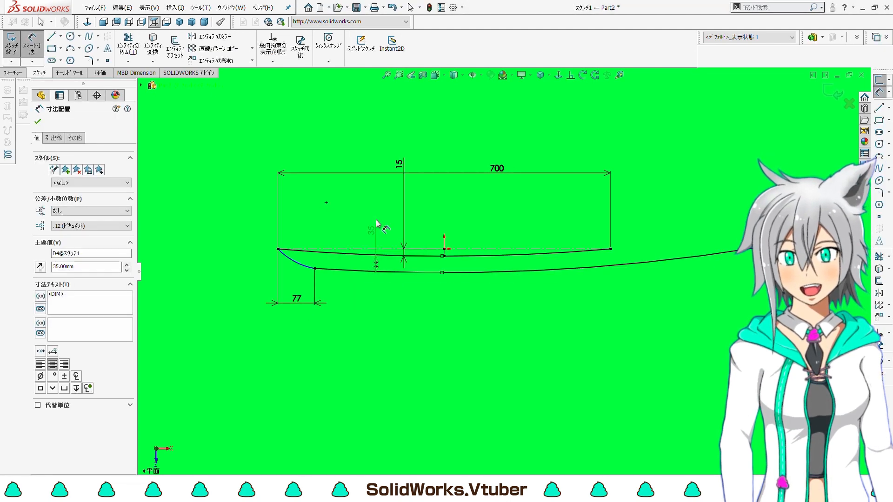
# - Shorten the lower arc by moving its right endpoint to just beyond the right end of the 700 mm centerline
pyautogui.scroll(2, 536, 237)
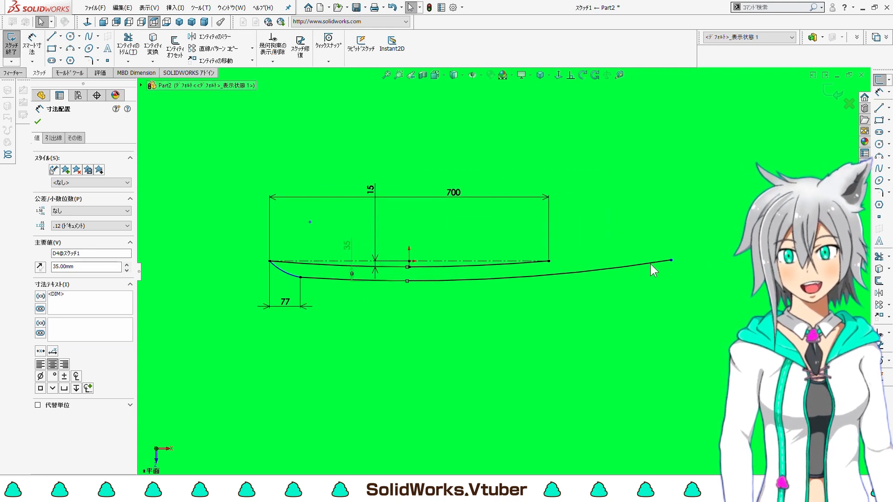
pyautogui.press('Escape')
pyautogui.click(653, 283)
pyautogui.moveTo(671, 260); pyautogui.dragTo(553, 278)
pyautogui.scroll(-5, 557, 272)
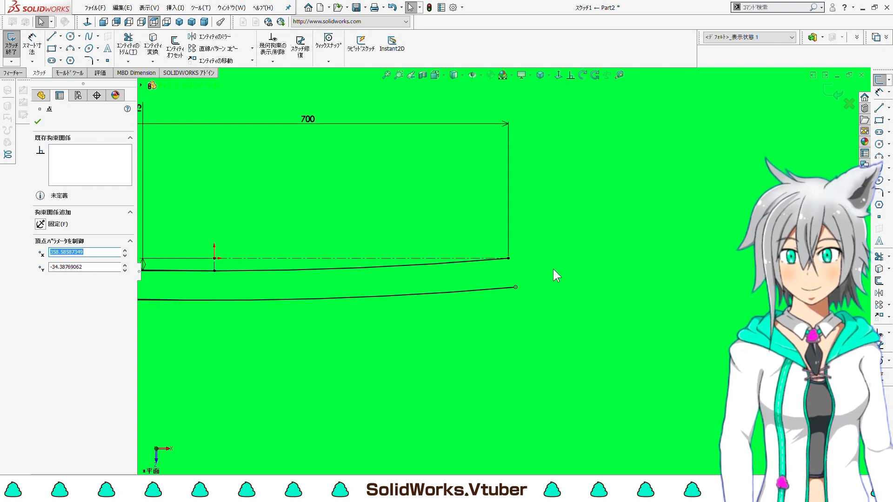
# - Draw a narrow tilted rectangle of four lines just right of the blade's open end as the guard
pyautogui.click(51, 37)
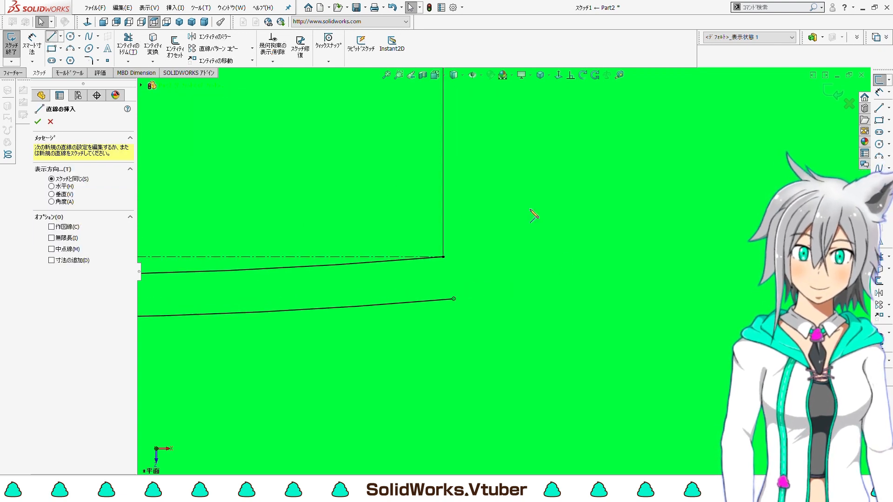
pyautogui.click(448, 189)
pyautogui.click(488, 343)
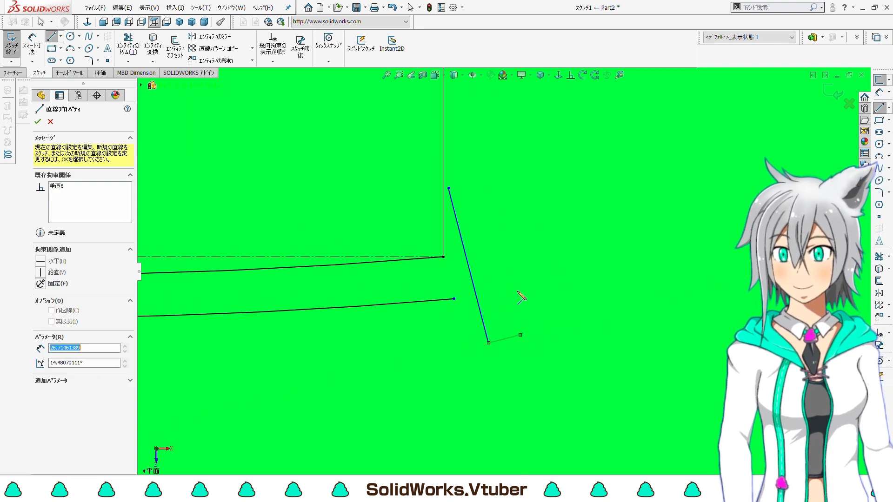
pyautogui.click(520, 335)
pyautogui.click(480, 180)
pyautogui.click(449, 188)
# - Draw a three-line handle outline extending up to the right from the guard's outer long edge and returning to that edge
pyautogui.scroll(5, 649, 243)
pyautogui.scroll(-3, 443, 282)
pyautogui.click(412, 267)
pyautogui.click(570, 226)
pyautogui.click(581, 266)
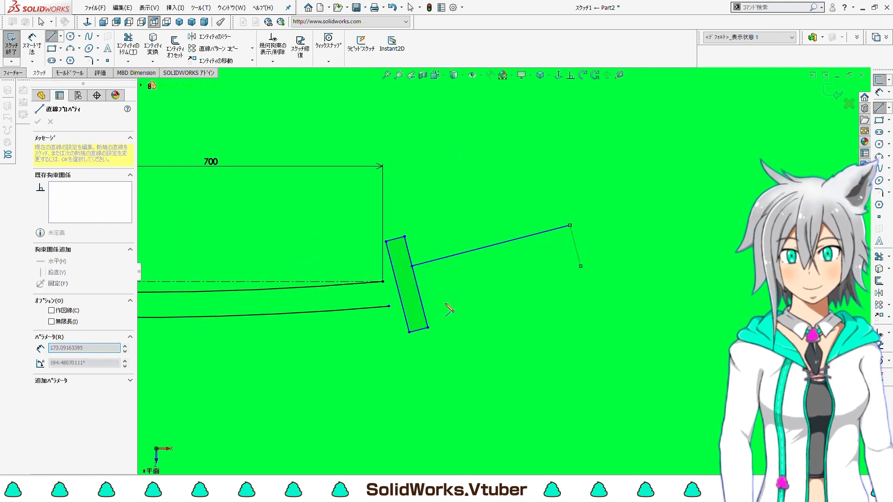
pyautogui.doubleClick(423, 306)
pyautogui.click(15, 52)
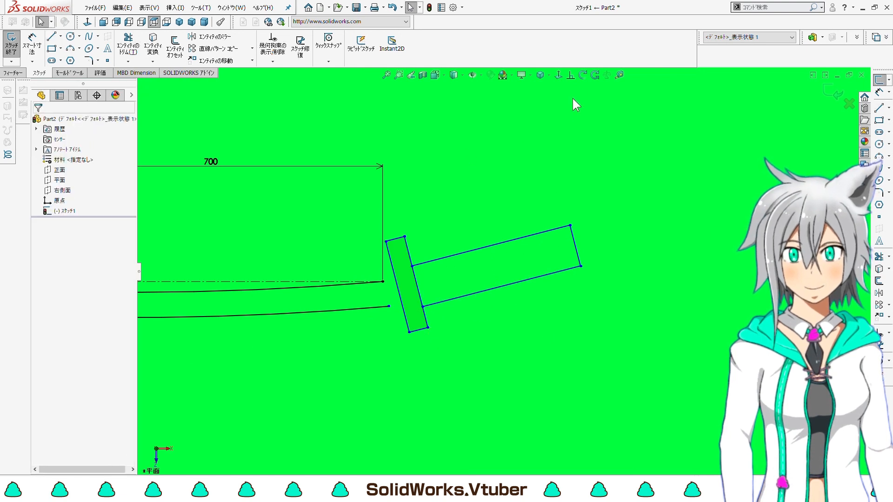
# - Draw a construction line from the midpoint of the handle's outer end to the guard's blade-side edge
pyautogui.click(570, 75)
pyautogui.rightClick(576, 246)
pyautogui.click(511, 200)
pyautogui.press('l')
pyautogui.click(575, 245)
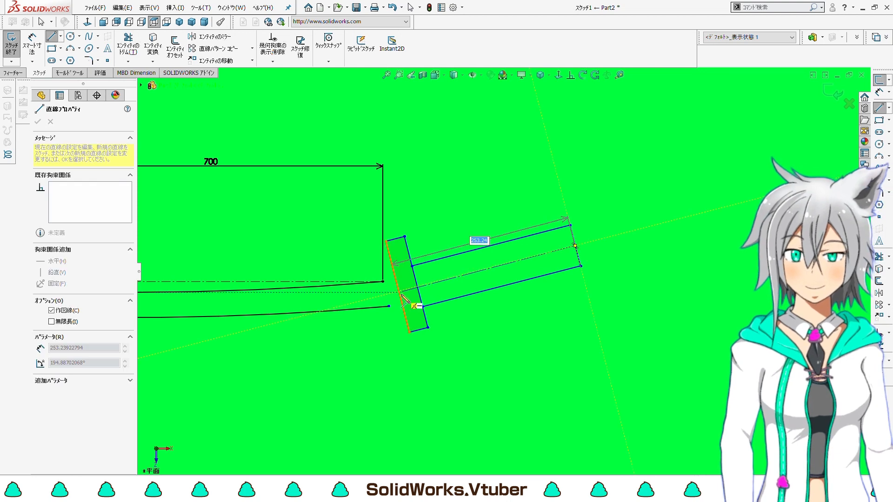
pyautogui.click(399, 292)
pyautogui.doubleClick(522, 302)
pyautogui.press('Escape')
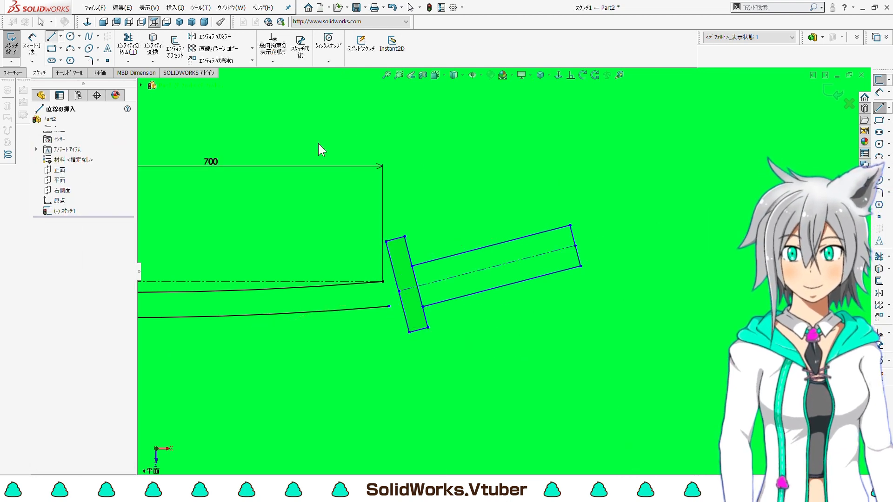
# - Add a coincident relation between the handle construction line's inner endpoint and the midpoint of the guard's blade-side edge
pyautogui.press('l')
pyautogui.click(571, 77)
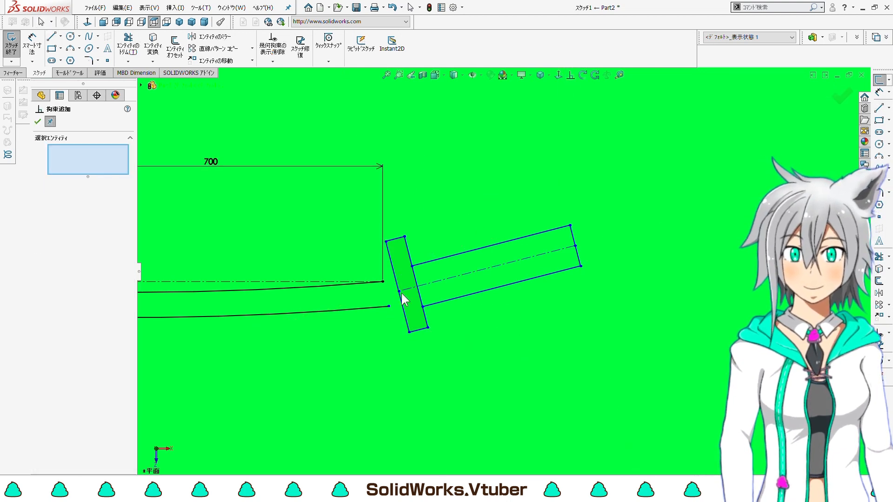
pyautogui.click(400, 292)
pyautogui.rightClick(398, 283)
pyautogui.click(426, 359)
pyautogui.click(41, 297)
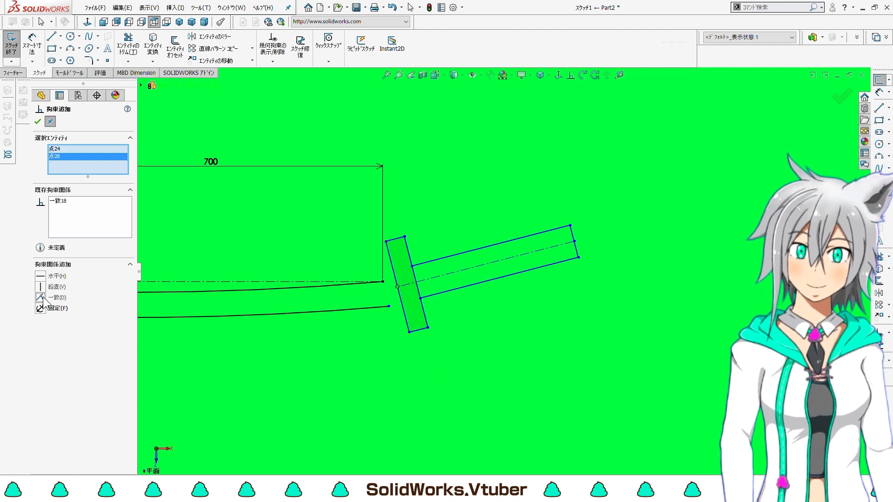
pyautogui.click(37, 122)
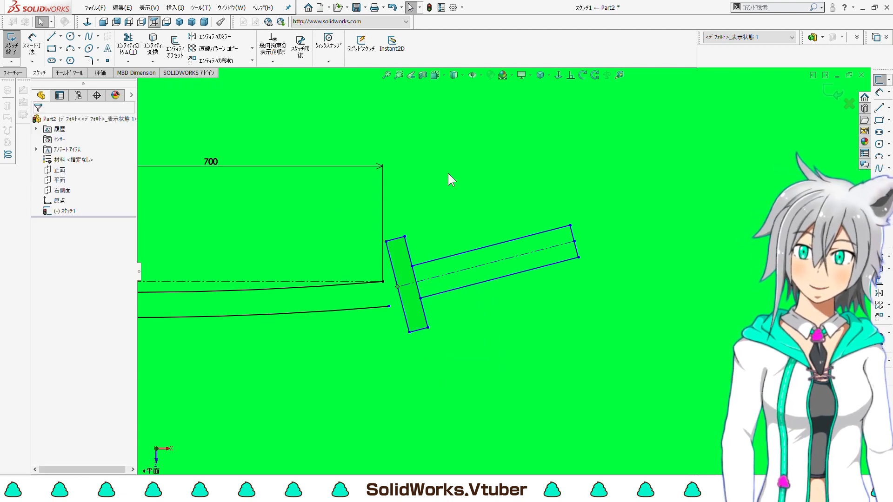
# - Dimension the length of the guard's blade-side edge as 100 mm, placing the dimension beyond the handle
pyautogui.click(32, 47)
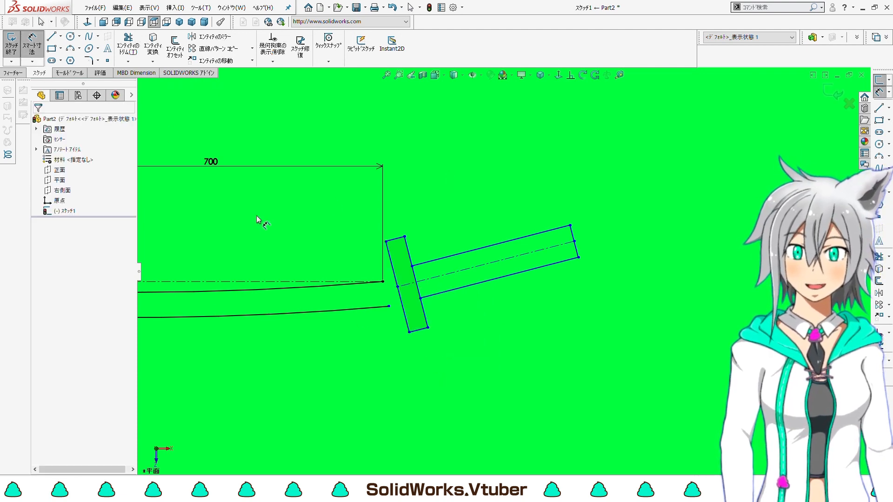
pyautogui.click(397, 283)
pyautogui.click(574, 241)
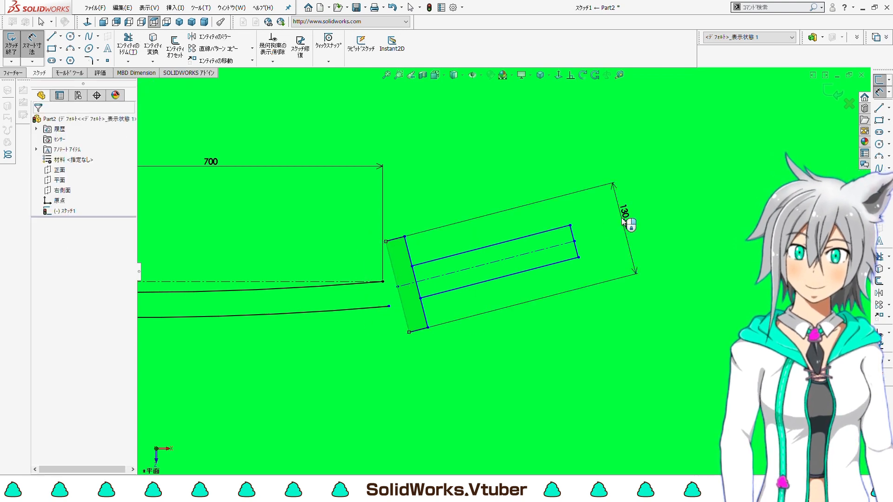
pyautogui.click(623, 219)
pyautogui.write('100')
pyautogui.press('Return')
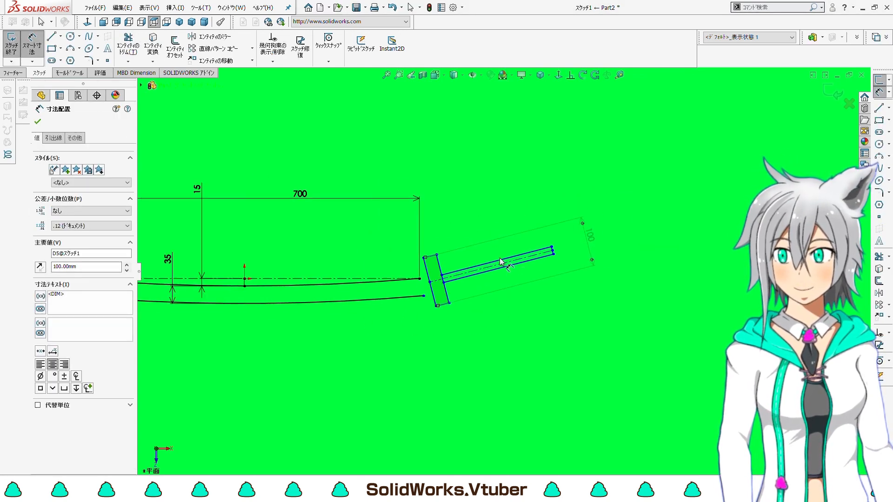
# - Dimension the length of the handle's outer end edge as 35 mm
pyautogui.scroll(-8, 565, 261)
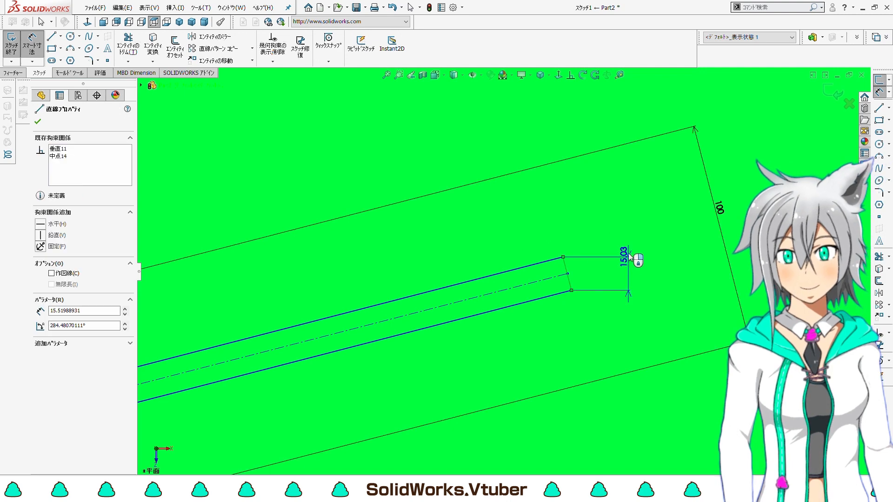
pyautogui.click(622, 242)
pyautogui.write('35')
pyautogui.press('Return')
pyautogui.scroll(8, 470, 305)
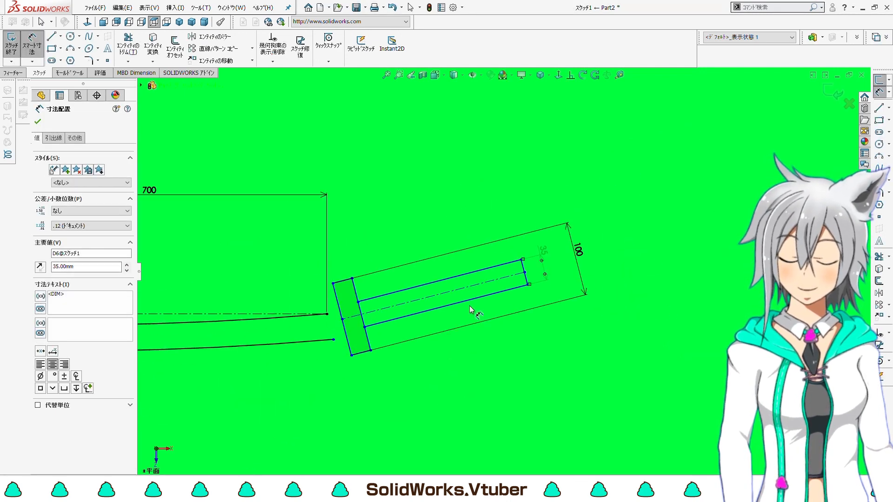
# - Dimension the handle's upper long edge as 250 mm, placing the aligned dimension above the handle
pyautogui.scroll(-4, 447, 274)
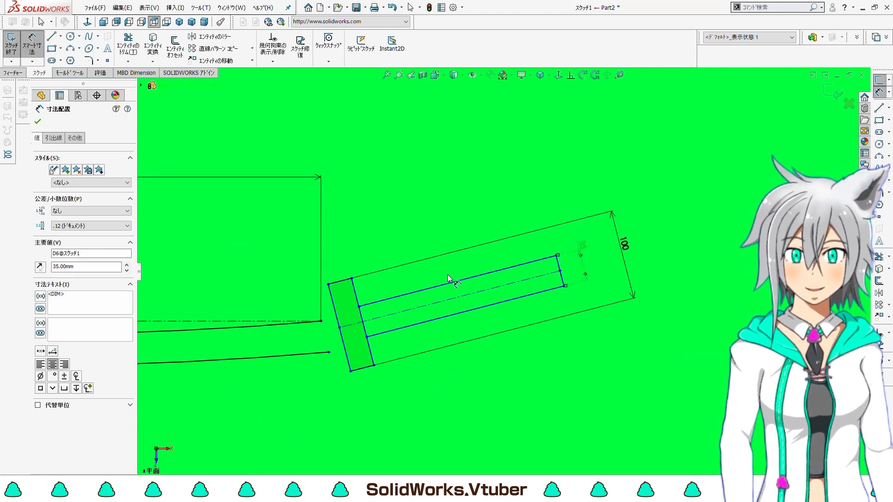
pyautogui.click(471, 280)
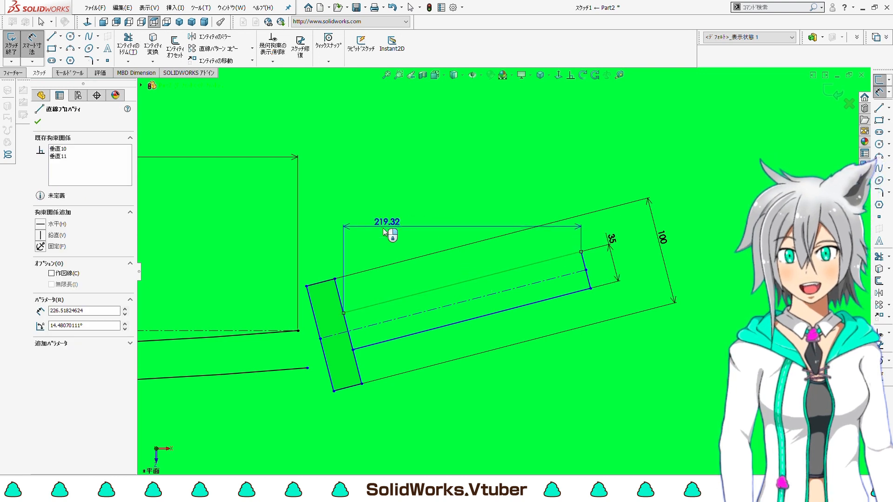
pyautogui.click(331, 228)
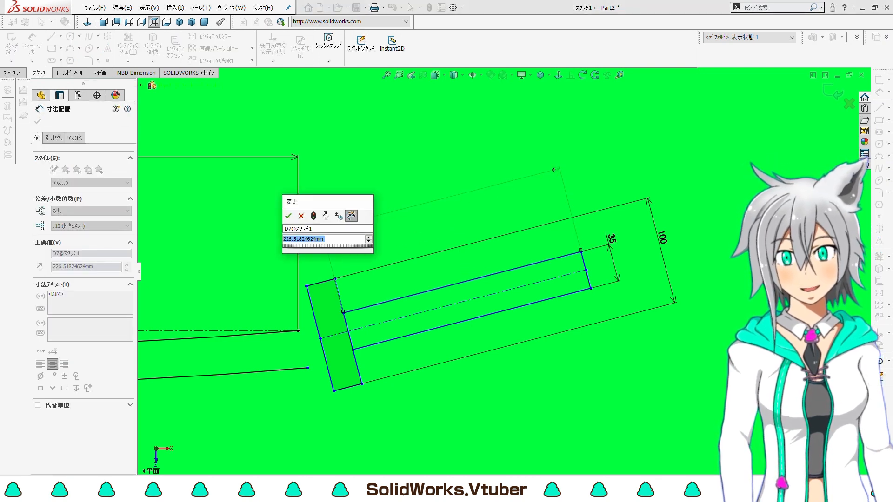
pyautogui.write('250')
pyautogui.press('Return')
pyautogui.scroll(2, 433, 289)
pyautogui.scroll(-1, 430, 292)
pyautogui.click(32, 46)
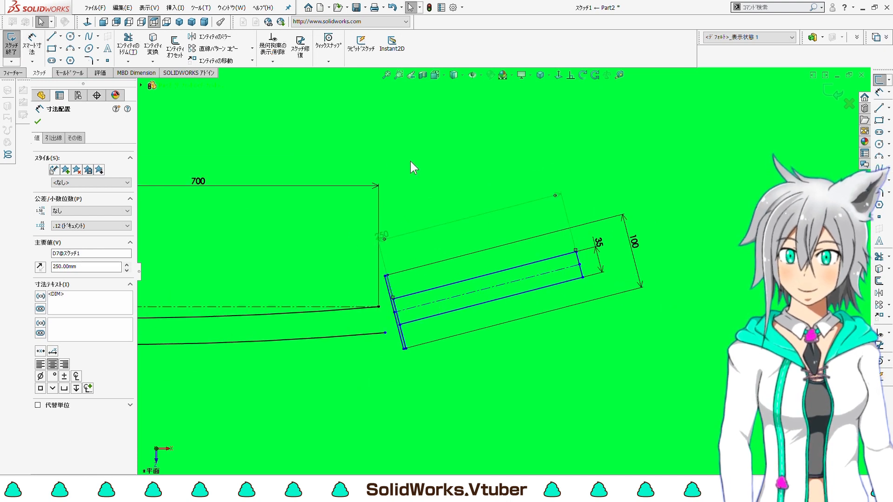
# - Add a coincident relation between the guard's blade-side edge and the end of the blade's upper arc
pyautogui.click(570, 76)
pyautogui.scroll(-4, 392, 307)
pyautogui.click(396, 300)
pyautogui.click(422, 298)
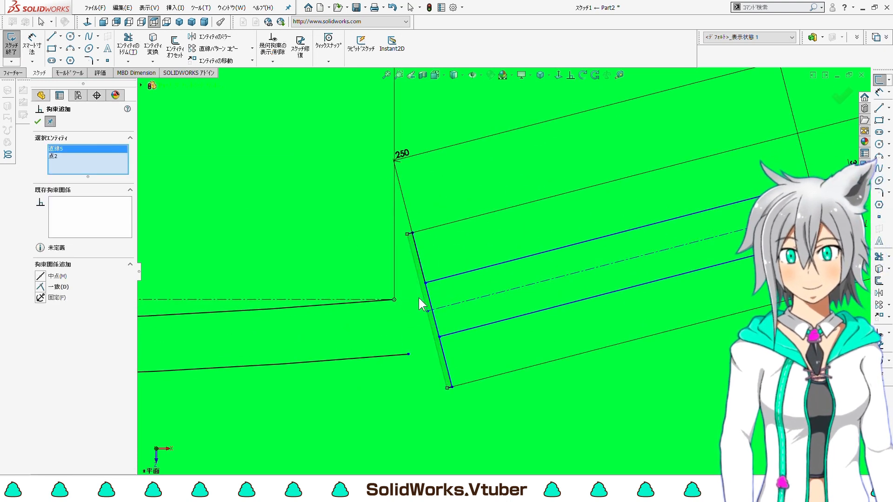
pyautogui.click(38, 122)
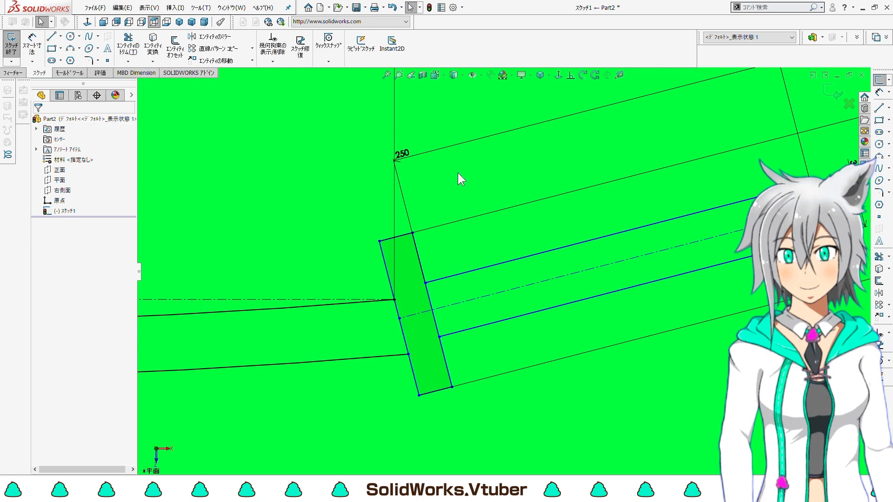
# - Add a coincident relation between the end of the blade's lower arc and the guard's blade-side edge
pyautogui.scroll(2, 480, 297)
pyautogui.scroll(-3, 470, 309)
pyautogui.click(571, 76)
pyautogui.scroll(-4, 442, 297)
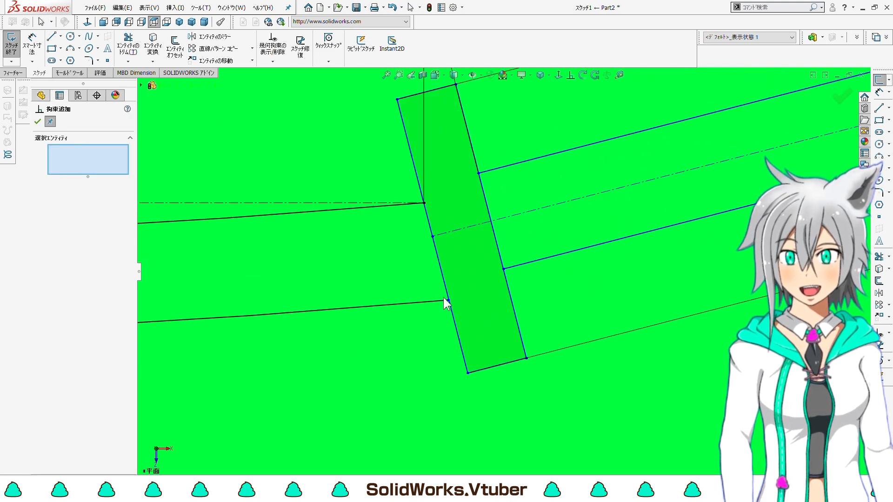
pyautogui.click(449, 310)
pyautogui.click(448, 300)
pyautogui.scroll(5, 423, 271)
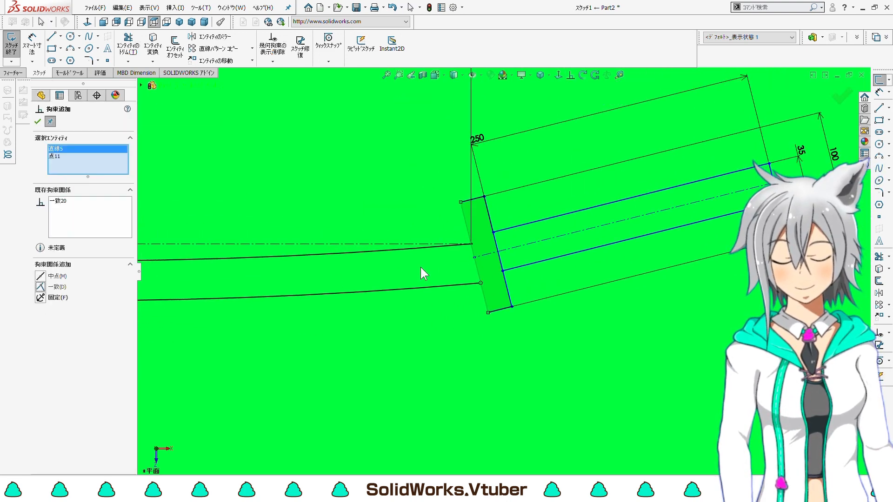
pyautogui.click(38, 122)
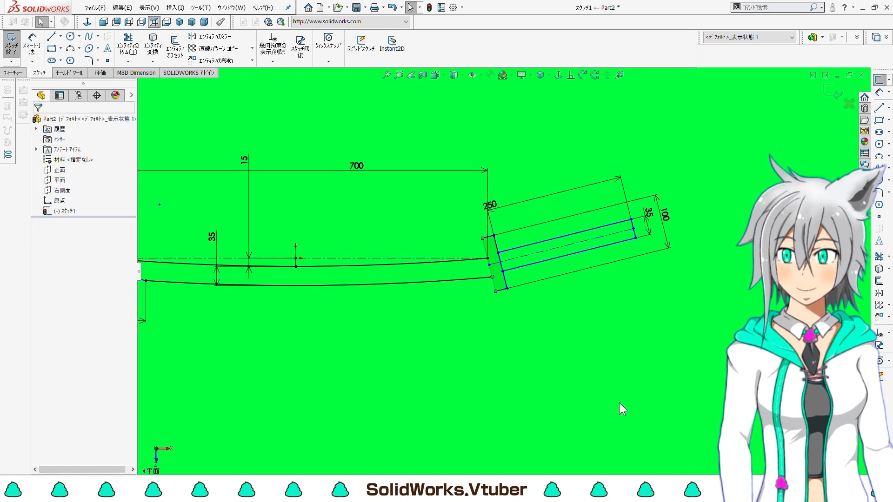
# - Dimension the vertical distance between the upper blade arc's guard end and the handle's upper inner corner as 1 mm
pyautogui.scroll(2, 498, 272)
pyautogui.scroll(-5, 509, 254)
pyautogui.scroll(-2, 508, 255)
pyautogui.click(32, 44)
pyautogui.click(462, 253)
pyautogui.click(494, 236)
pyautogui.click(470, 245)
pyautogui.write('10.306485mm')
pyautogui.press('Return')
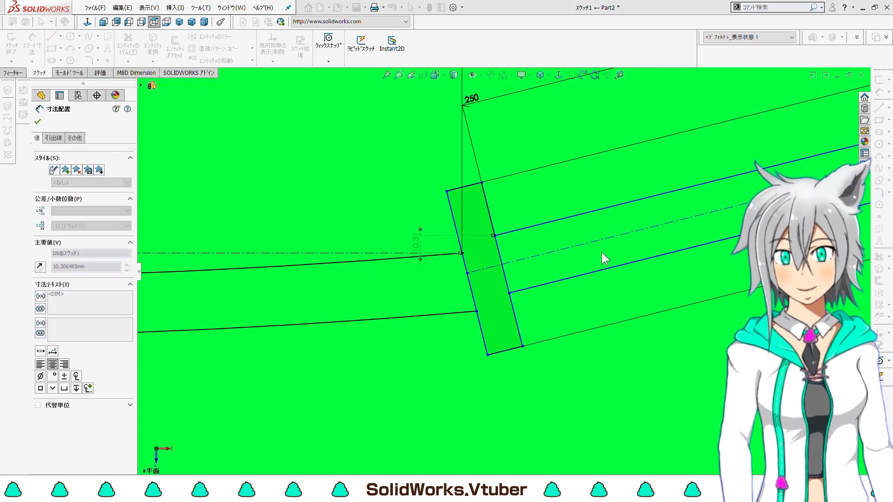
pyautogui.scroll(5, 601, 252)
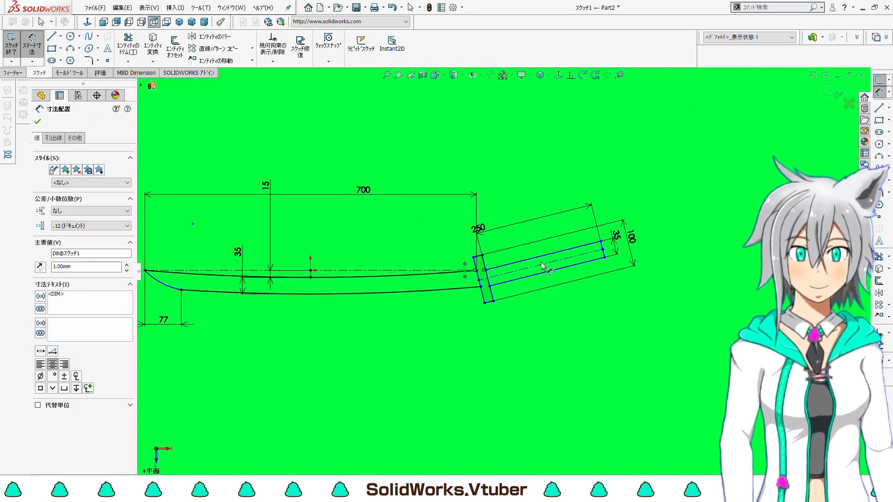
# - Dimension the horizontal distance from the blade tip to the handle's upper outer corner as 950 mm
pyautogui.scroll(-1, 402, 252)
pyautogui.click(156, 276)
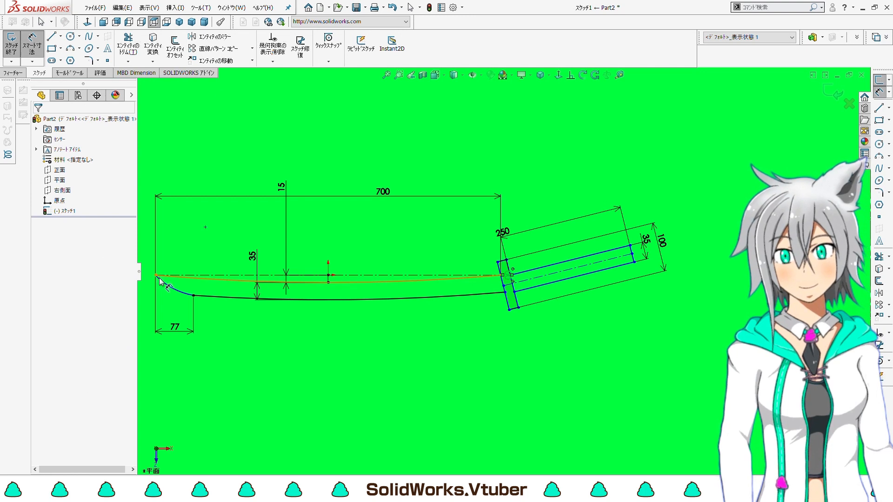
pyautogui.click(630, 245)
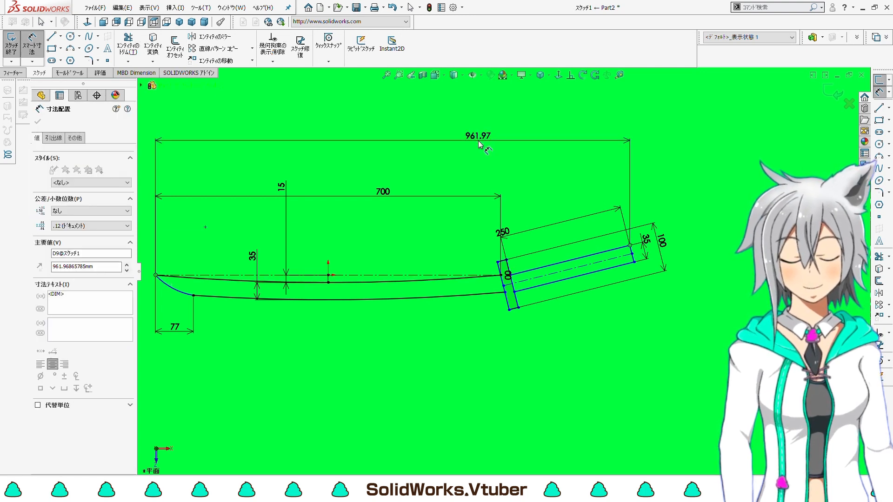
pyautogui.click(478, 140)
pyautogui.press('Return')
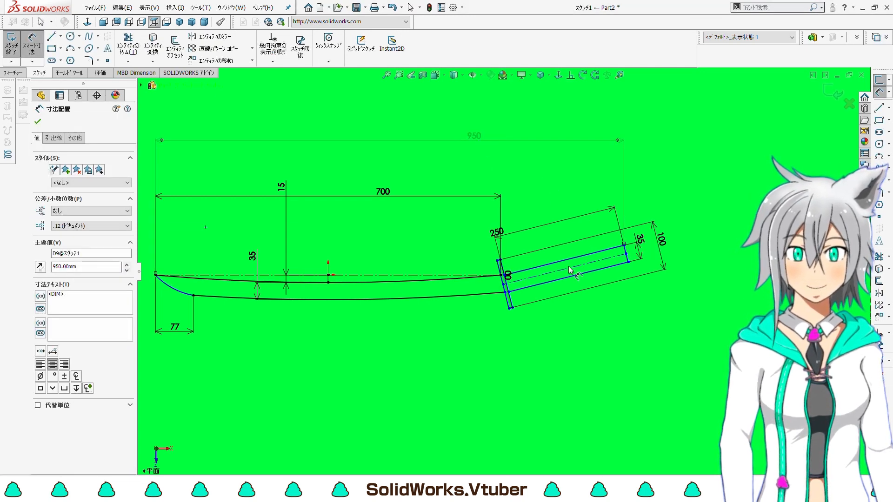
pyautogui.scroll(2, 568, 266)
pyautogui.scroll(-2, 537, 269)
pyautogui.press('Escape')
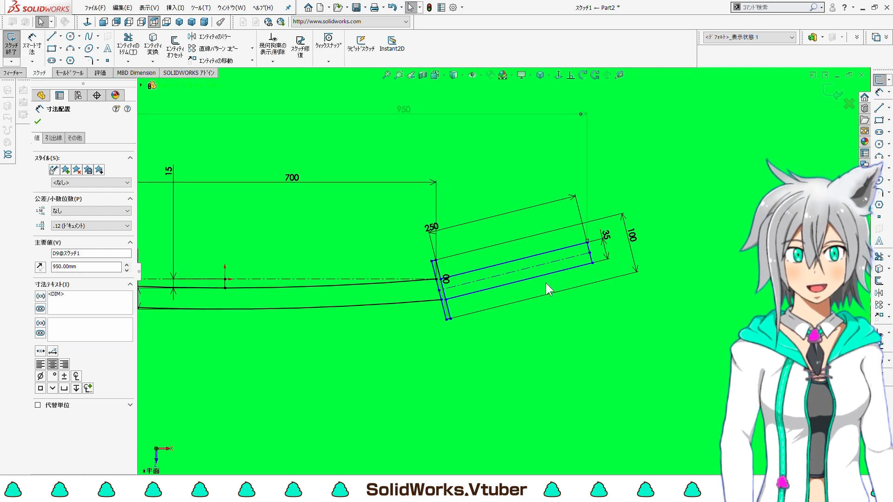
# - Move the handle's lower outer corner down to reduce the tilt of the handle and guard
pyautogui.scroll(-3, 576, 261)
pyautogui.click(591, 281)
pyautogui.moveTo(597, 282); pyautogui.dragTo(595, 294)
pyautogui.scroll(6, 596, 294)
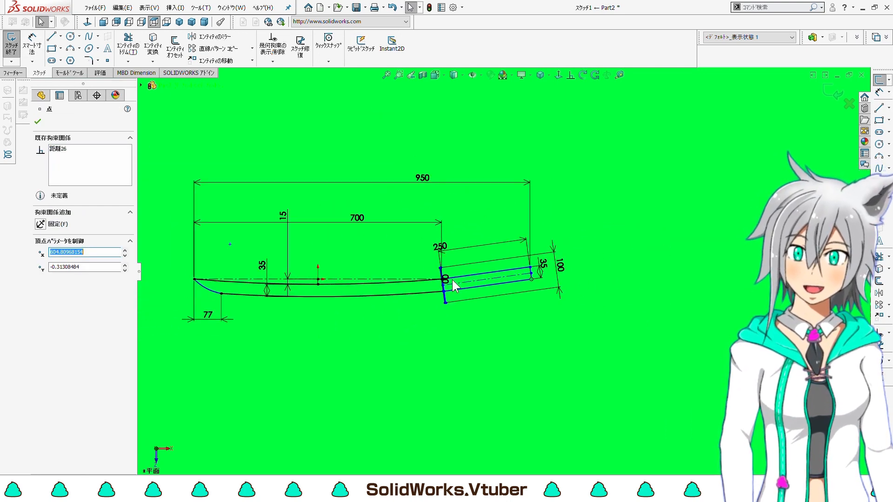
pyautogui.scroll(-1, 483, 280)
pyautogui.scroll(-7, 440, 277)
pyautogui.press('d')
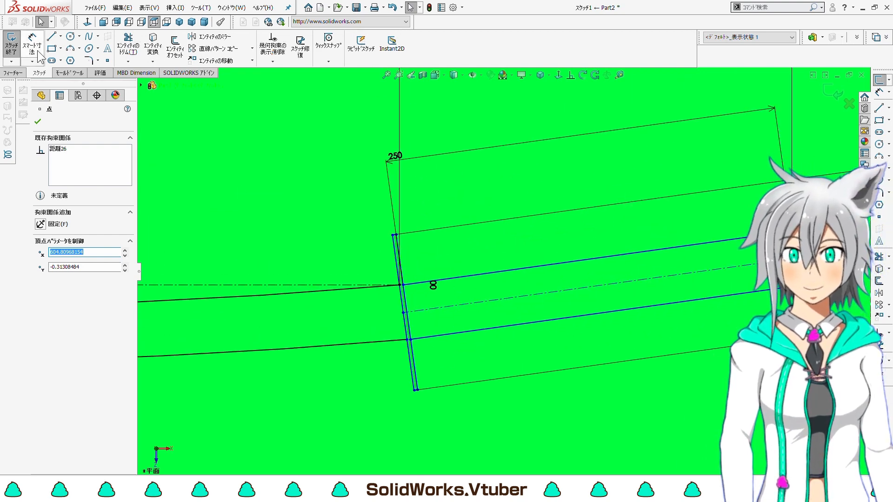
pyautogui.scroll(-1, 432, 283)
pyautogui.scroll(1, 432, 285)
pyautogui.click(382, 253)
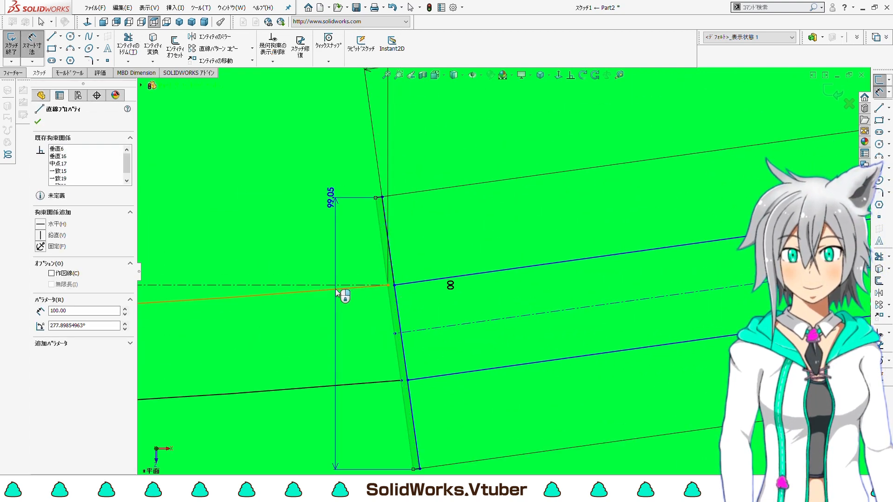
pyautogui.click(312, 292)
pyautogui.press('Escape')
pyautogui.click(308, 288)
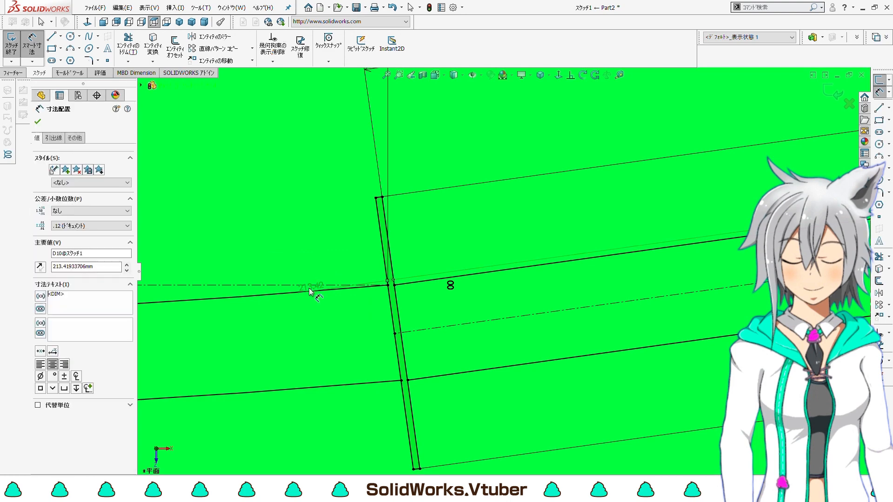
pyautogui.press('Delete')
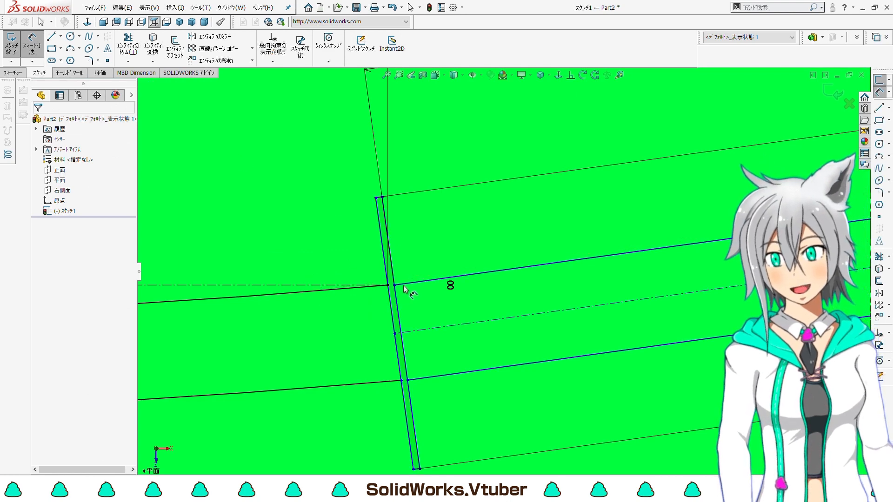
# - Try to dimension the angle between the blade's horizontal construction line and the guard's blade-side edge as 80°
pyautogui.scroll(3, 477, 272)
pyautogui.scroll(3, 478, 272)
pyautogui.scroll(-3, 479, 269)
pyautogui.click(481, 275)
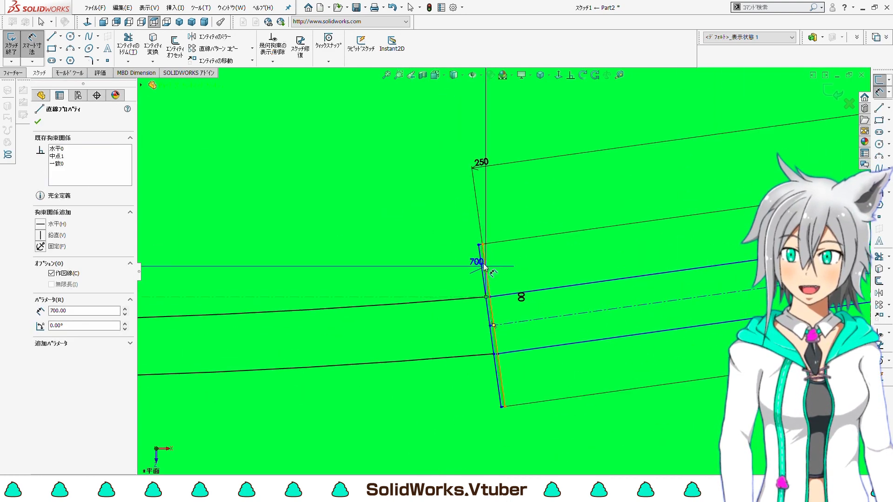
pyautogui.click(482, 275)
pyautogui.click(461, 277)
pyautogui.write('80')
pyautogui.press('Return')
# - Dimension the angle between the guard's blade-side edge and the blade's horizontal construction line as 85°
pyautogui.scroll(5, 548, 295)
pyautogui.scroll(-5, 481, 252)
pyautogui.click(531, 317)
pyautogui.click(437, 353)
pyautogui.click(474, 325)
pyautogui.write('85')
pyautogui.press('Return')
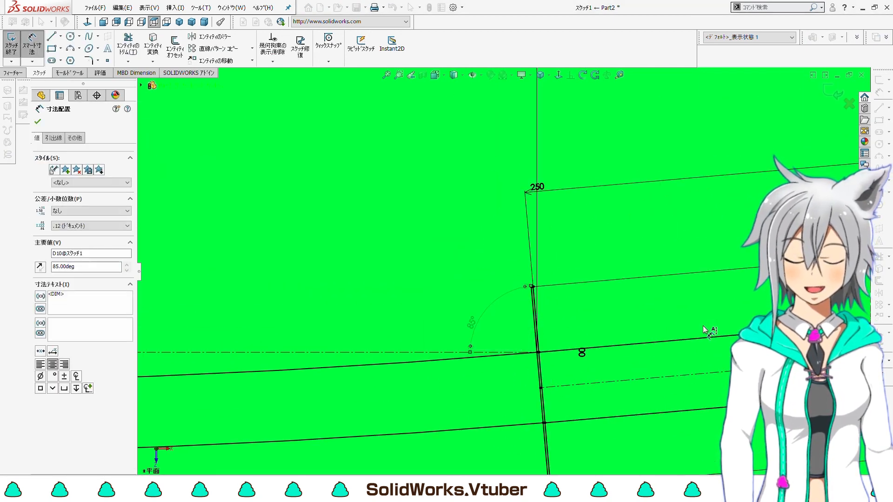
pyautogui.scroll(5, 705, 331)
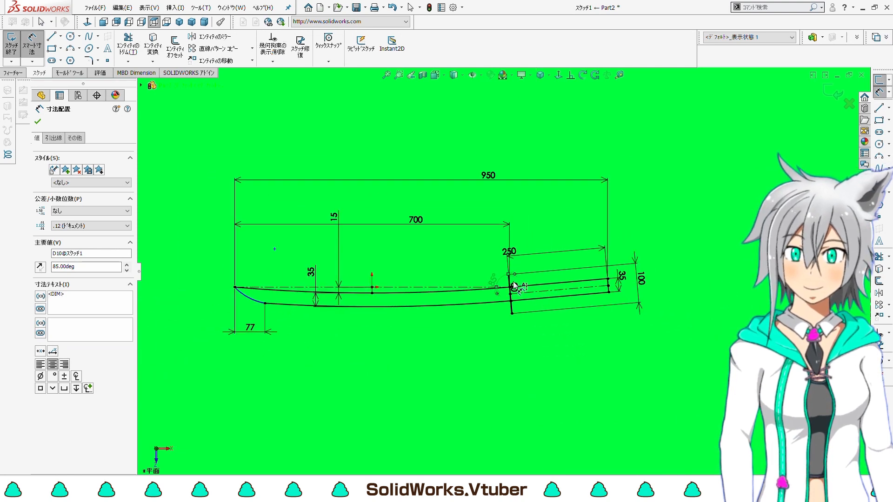
pyautogui.scroll(-5, 521, 283)
pyautogui.scroll(5, 512, 281)
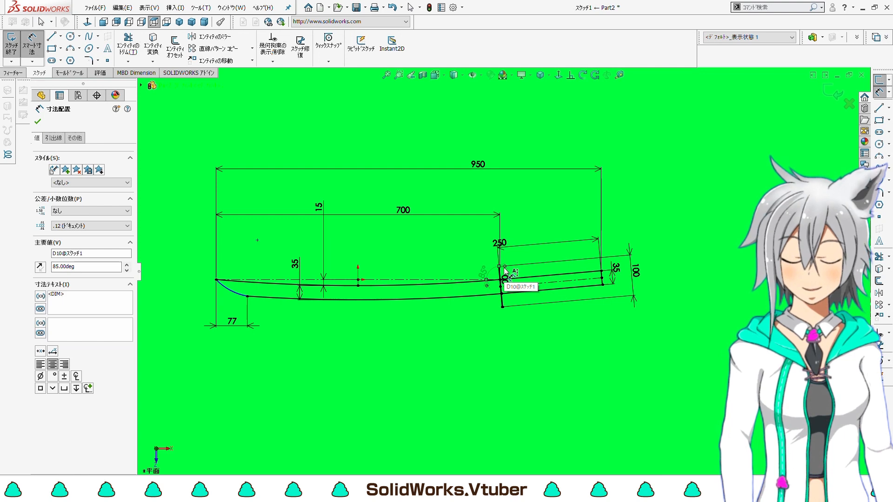
# - Extrude the blade and handle regions of the sketch 7 mm with a mid-plane end condition
pyautogui.click(12, 73)
pyautogui.click(17, 47)
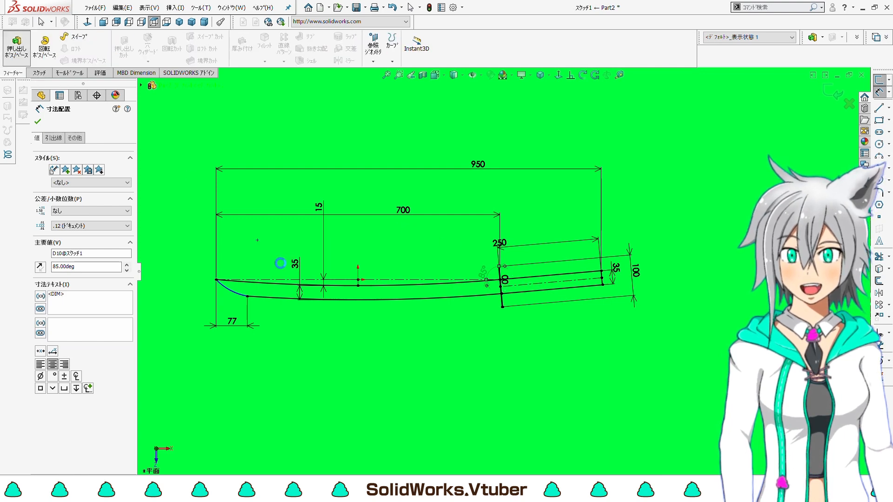
pyautogui.scroll(-5, 559, 269)
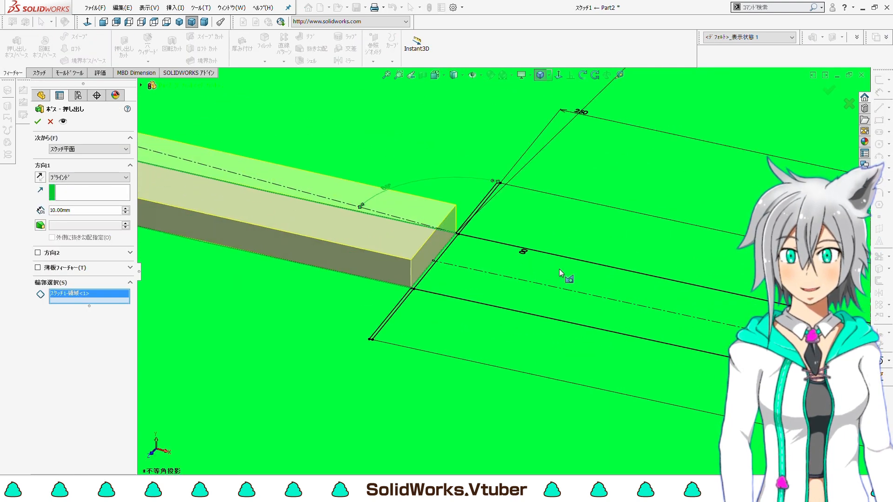
pyautogui.click(559, 269)
pyautogui.scroll(4, 559, 269)
pyautogui.click(99, 179)
pyautogui.click(91, 216)
pyautogui.scroll(3, 513, 271)
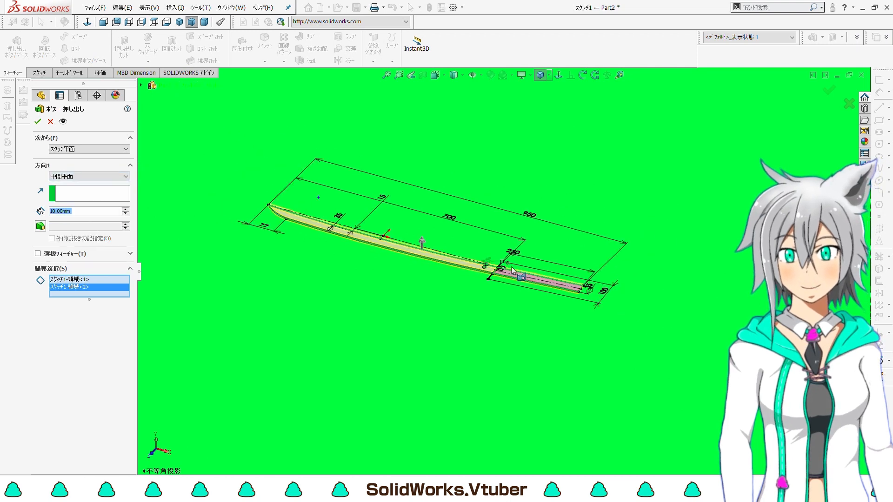
pyautogui.write('7')
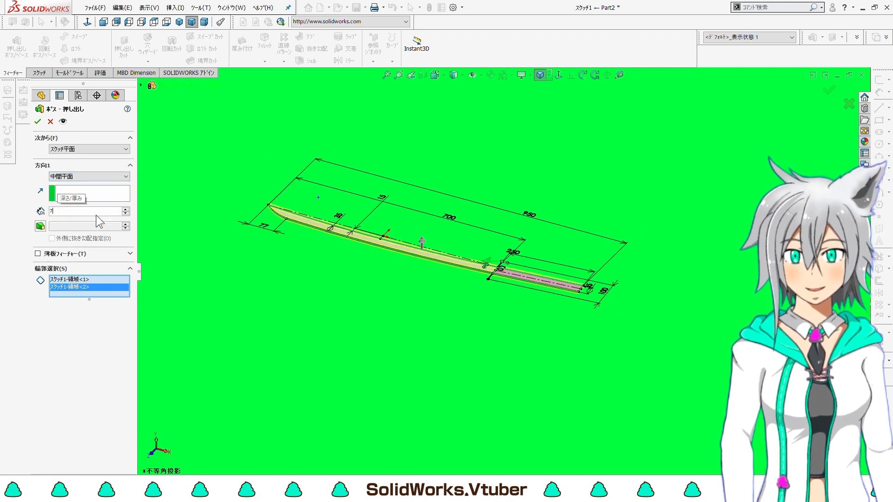
pyautogui.press('Return')
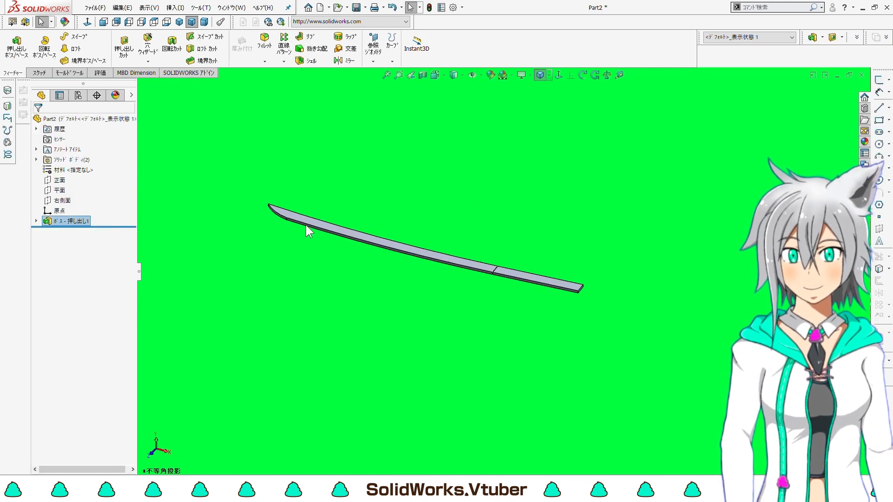
# - Edit the extrusion's sketch to make the blade tip arc tangent to the blade's lower arc, and exit the sketch
pyautogui.scroll(-5, 314, 231)
pyautogui.click(37, 221)
pyautogui.click(74, 232)
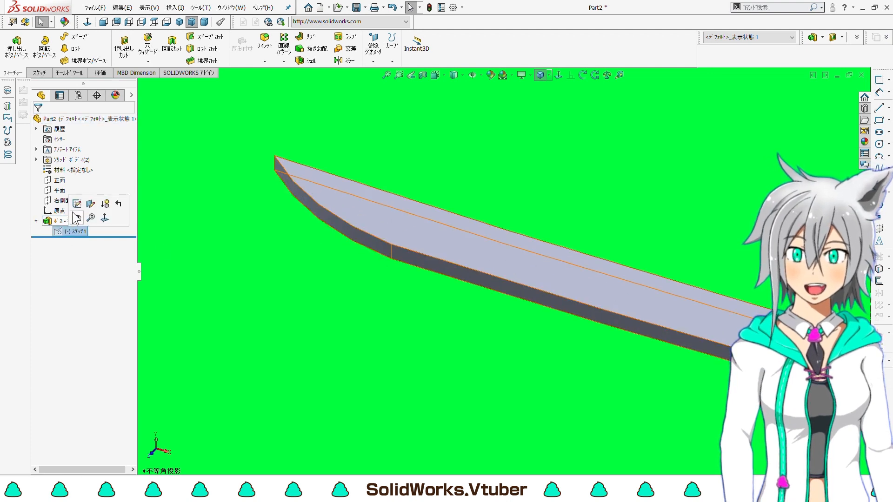
pyautogui.click(77, 205)
pyautogui.click(568, 76)
pyautogui.click(412, 258)
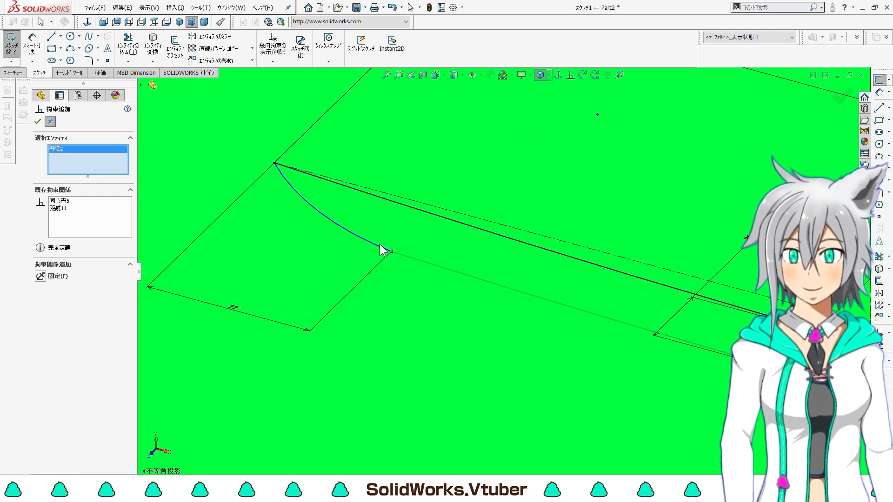
pyautogui.click(380, 244)
pyautogui.click(38, 121)
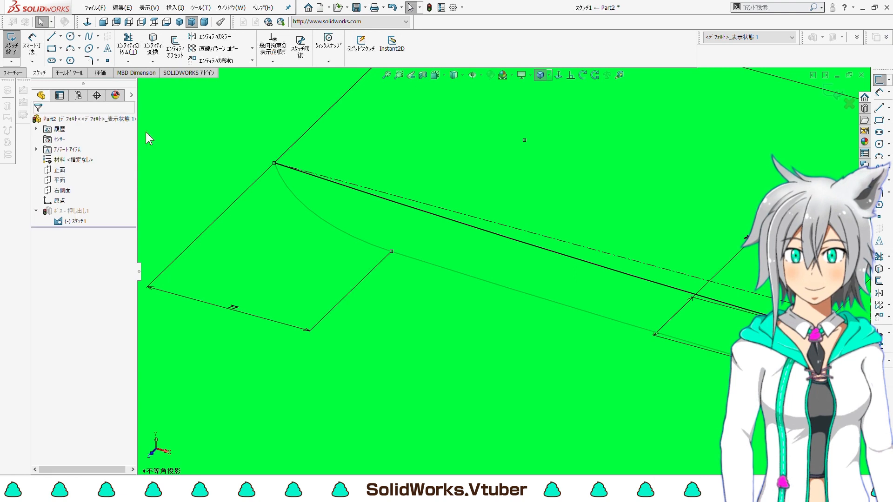
pyautogui.click(14, 53)
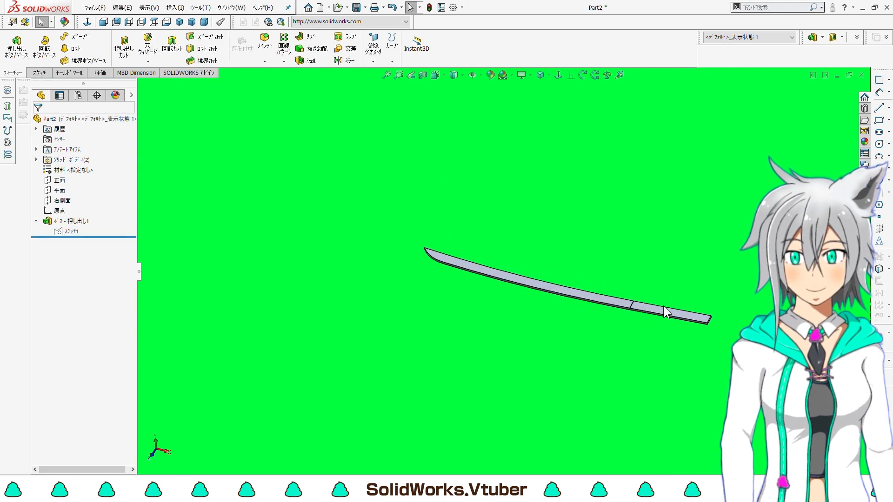
# - Set up an asymmetric distance-distance chamfer on the blade's lower cutting-side edge
pyautogui.scroll(-5, 665, 305)
pyautogui.scroll(-3, 587, 281)
pyautogui.scroll(5, 587, 281)
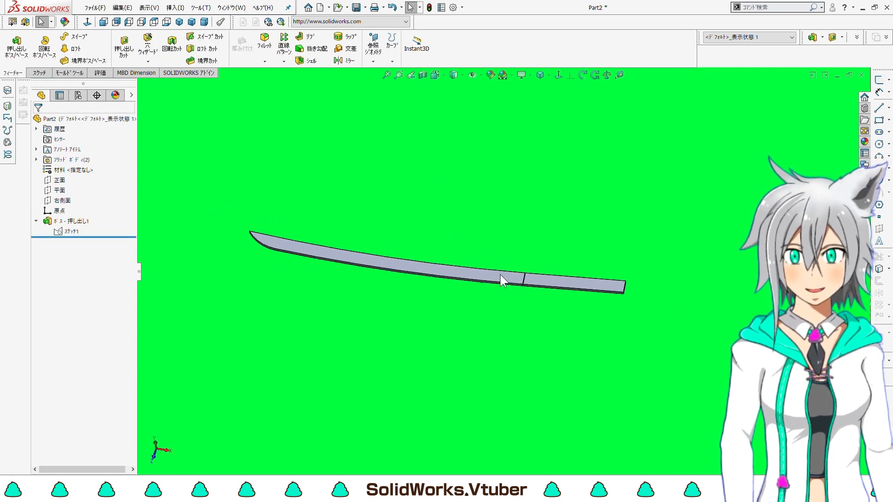
pyautogui.scroll(-2, 501, 275)
pyautogui.scroll(-5, 500, 275)
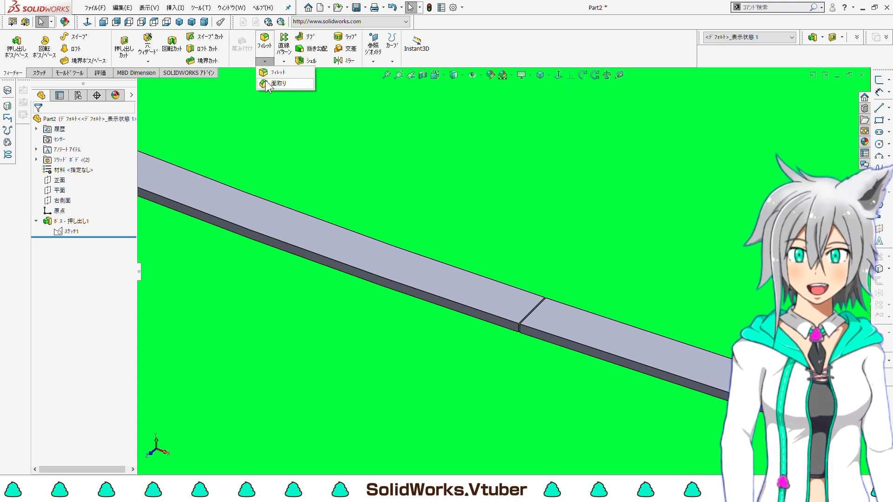
pyautogui.click(268, 84)
pyautogui.scroll(-2, 503, 301)
pyautogui.click(504, 300)
pyautogui.scroll(2, 504, 300)
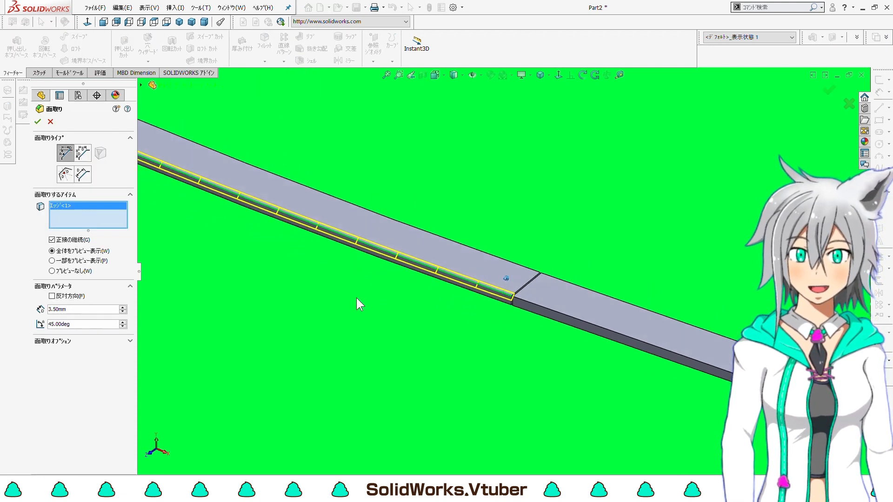
pyautogui.click(82, 153)
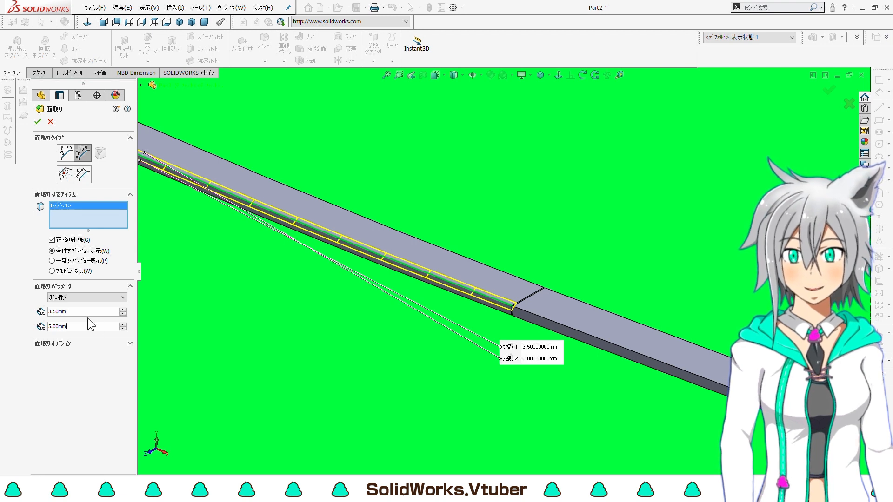
# - Set the cutting-side chamfer's second distance to 10 mm, keeping the first at 3.5 mm, and apply the chamfer
pyautogui.scroll(-3, 513, 298)
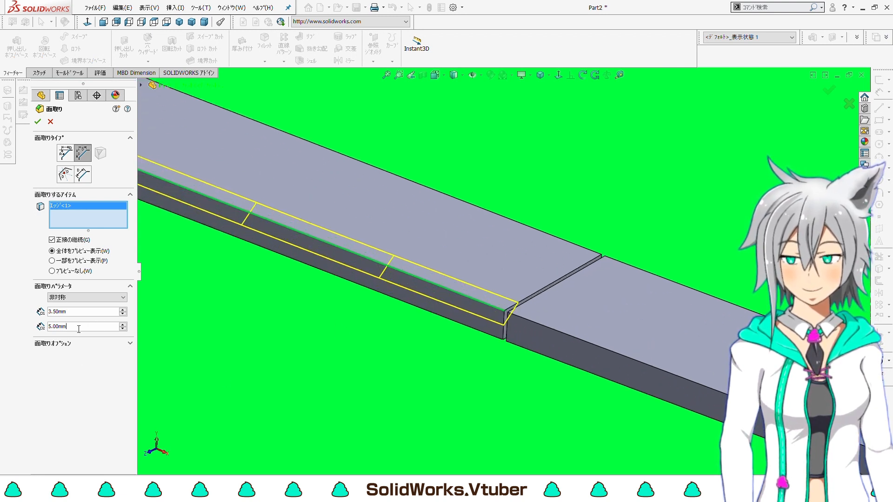
pyautogui.write('10')
pyautogui.press('Return')
pyautogui.scroll(5, 612, 291)
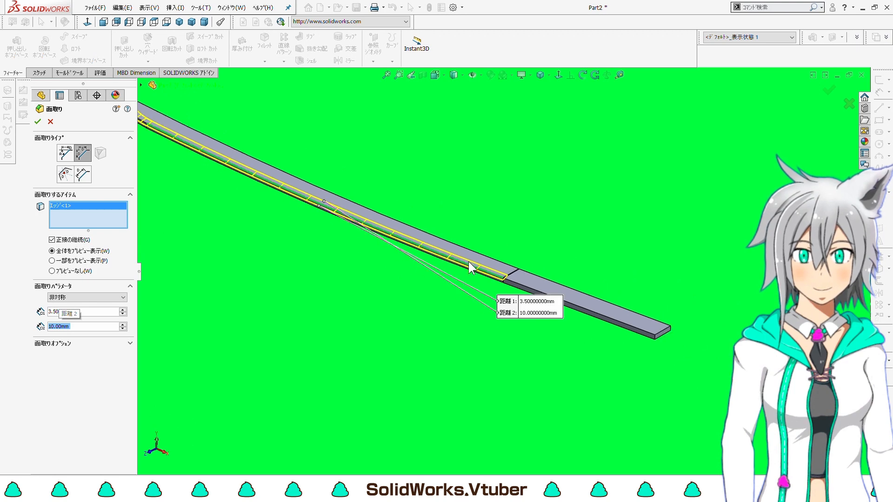
pyautogui.scroll(-5, 318, 186)
pyautogui.click(328, 233)
pyautogui.scroll(5, 379, 245)
pyautogui.scroll(-3, 754, 381)
pyautogui.scroll(-3, 753, 382)
pyautogui.press('Return')
pyautogui.scroll(2, 504, 272)
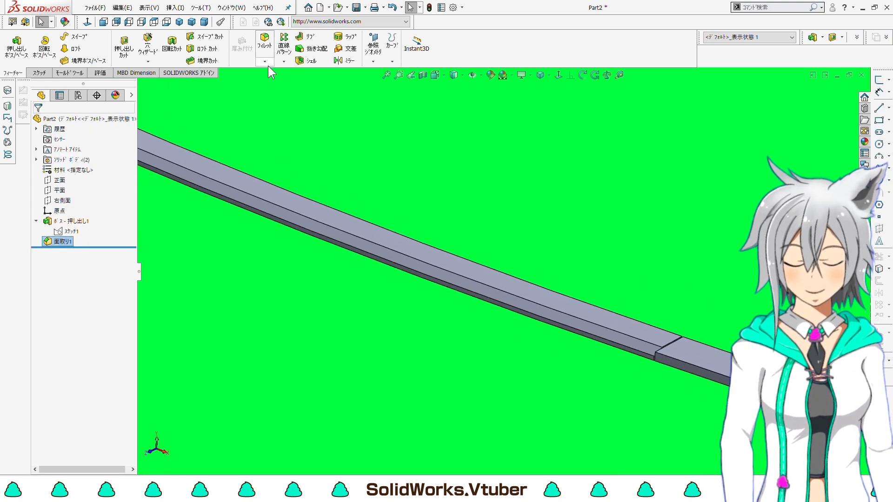
# - Chamfer the cutting-side edge on the blade's opposite face asymmetrically with distances of 10 mm and 3.5 mm
pyautogui.click(268, 84)
pyautogui.scroll(-3, 584, 320)
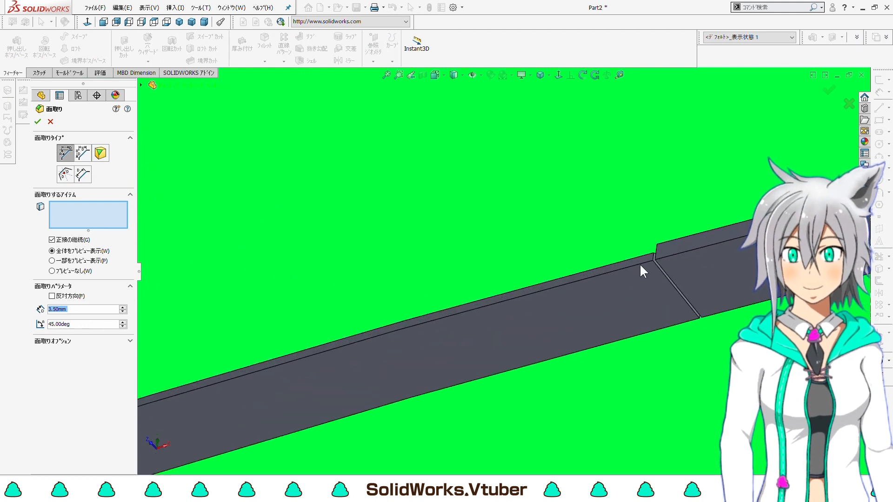
pyautogui.click(640, 263)
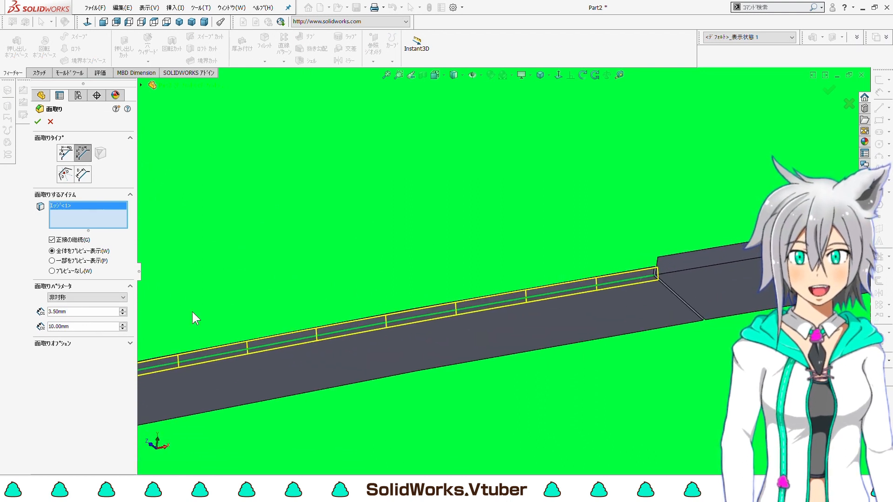
pyautogui.moveTo(98, 315); pyautogui.dragTo(1, 308)
pyautogui.write('10')
pyautogui.press('Tab')
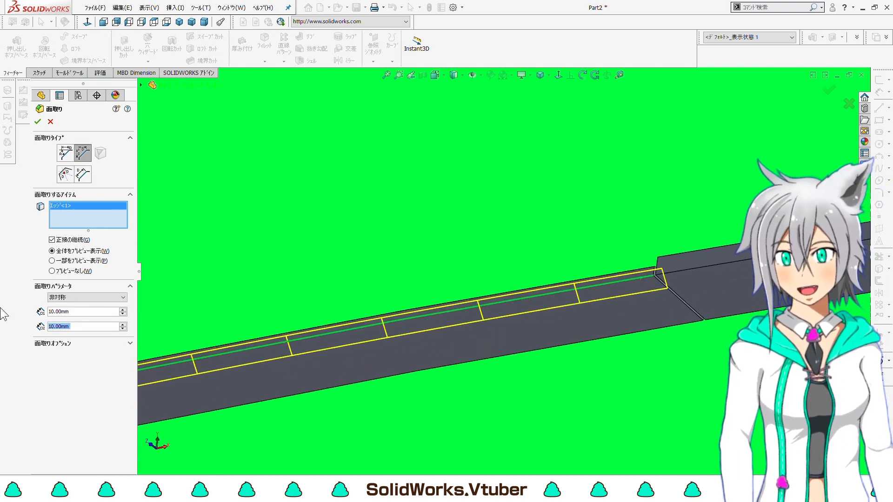
pyautogui.press('Return')
pyautogui.scroll(8, 464, 282)
pyautogui.scroll(-3, 260, 338)
pyautogui.moveTo(291, 335); pyautogui.dragTo(613, 320, button='middle')
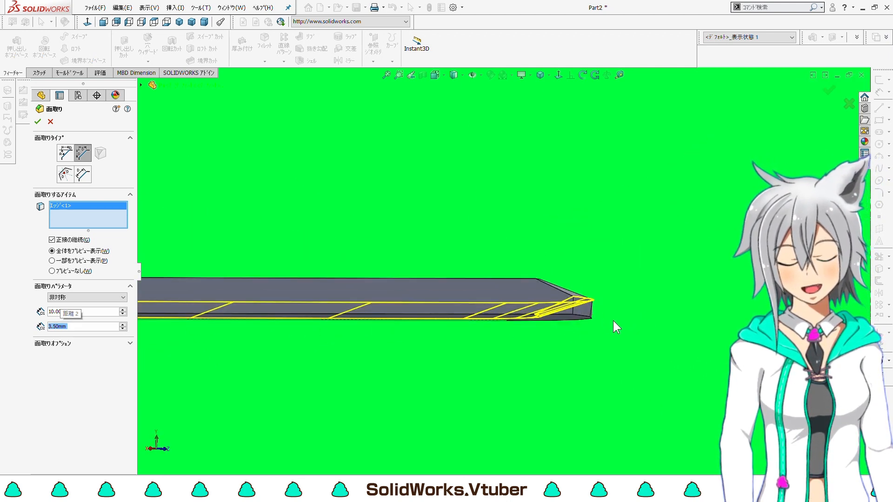
pyautogui.press('Return')
# - Chamfer both long edges of the blade's spine 3.5 mm at 45°
pyautogui.scroll(4, 613, 320)
pyautogui.click(265, 62)
pyautogui.click(280, 83)
pyautogui.moveTo(531, 281); pyautogui.dragTo(524, 273, button='middle')
pyautogui.scroll(-3, 524, 273)
pyautogui.click(506, 273)
pyautogui.scroll(3, 506, 274)
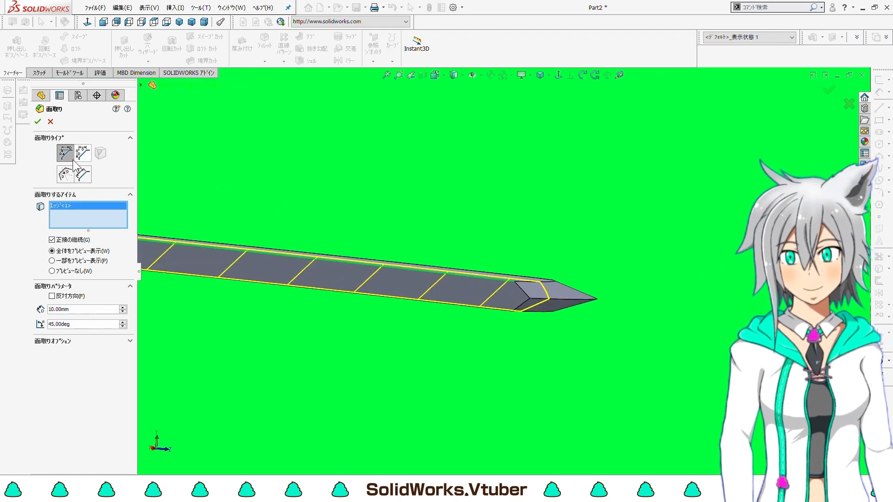
pyautogui.write('3.5')
pyautogui.press('Return')
pyautogui.moveTo(334, 344); pyautogui.dragTo(340, 374, button='middle')
pyautogui.click(506, 326)
pyautogui.scroll(3, 506, 328)
pyautogui.moveTo(506, 328); pyautogui.dragTo(624, 338, button='middle')
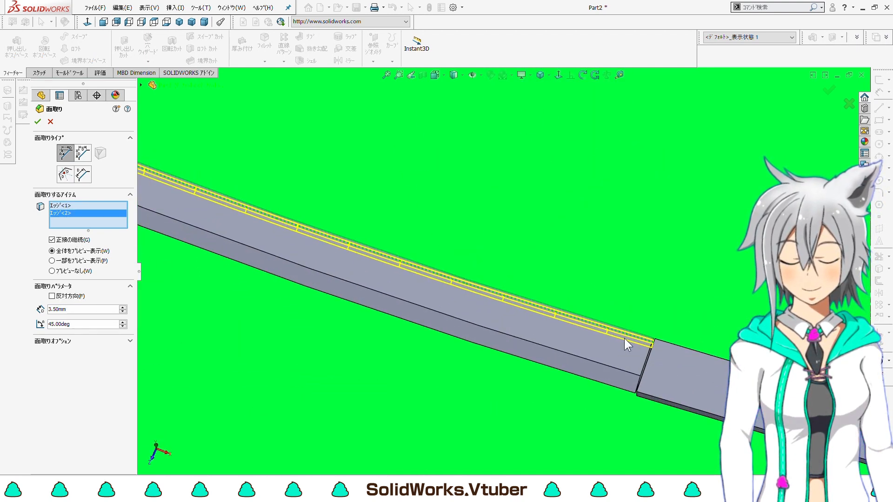
pyautogui.press('Return')
pyautogui.hotkey('ctrl', '7')
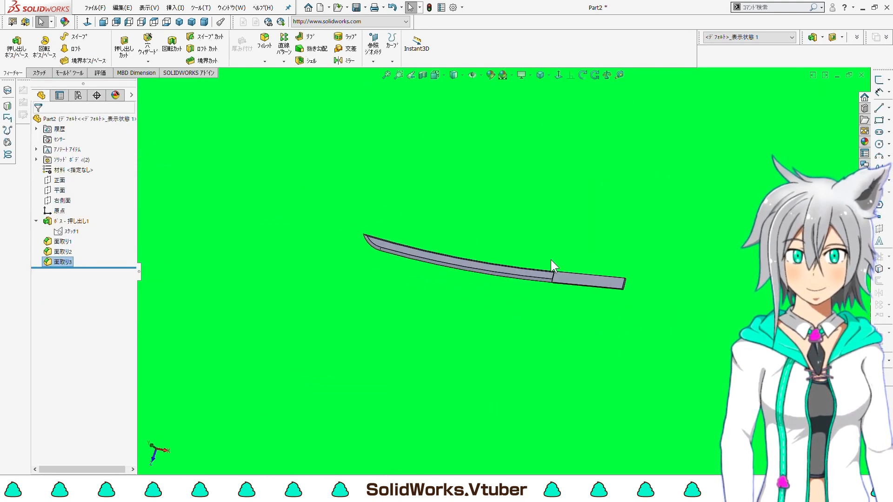
# - Create a mid-plane between the facing end faces of the blade and the handle
pyautogui.scroll(-4, 553, 260)
pyautogui.scroll(-6, 542, 300)
pyautogui.scroll(-5, 528, 282)
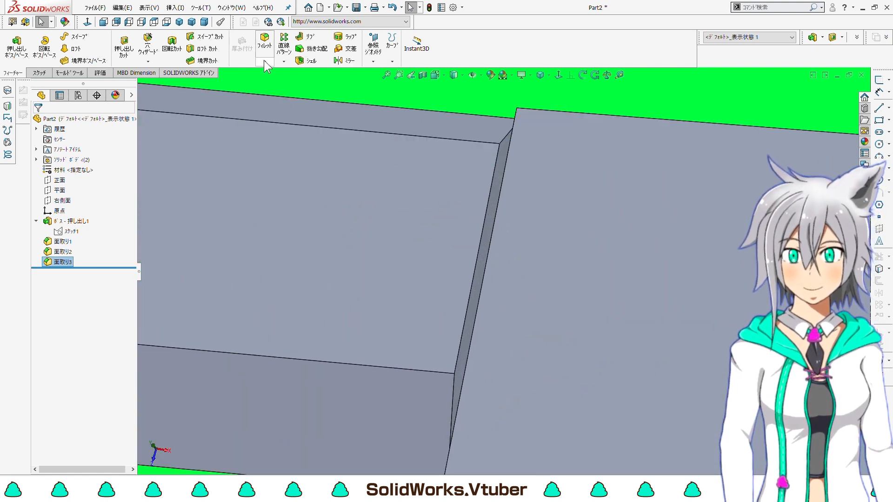
pyautogui.click(373, 46)
pyautogui.click(382, 76)
pyautogui.click(498, 172)
pyautogui.scroll(5, 497, 172)
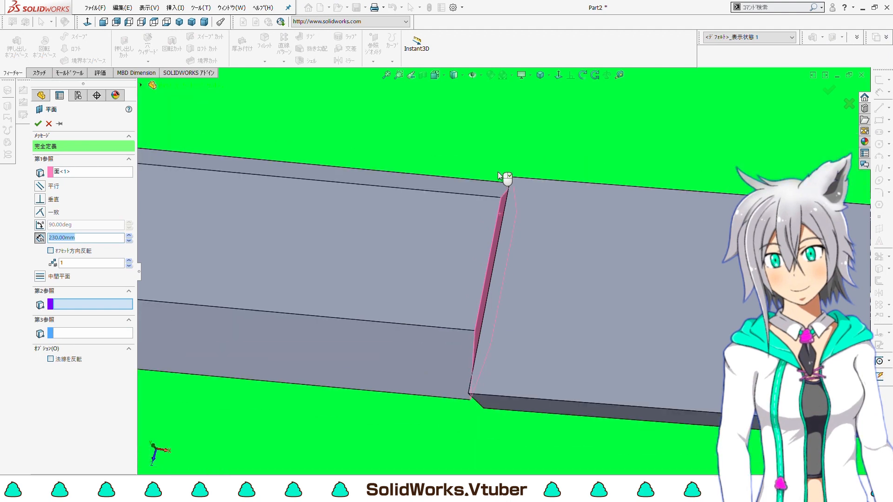
pyautogui.scroll(-3, 488, 186)
pyautogui.click(484, 197)
pyautogui.scroll(3, 476, 197)
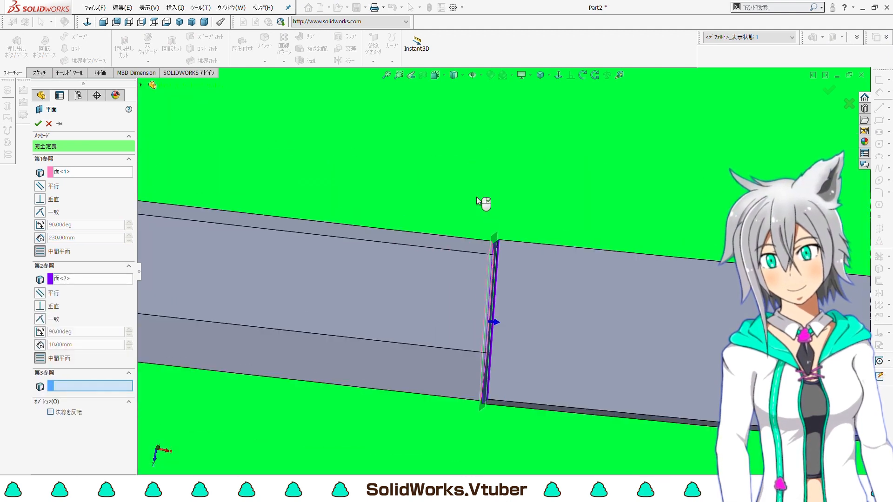
pyautogui.click(38, 123)
# - Open a sketch on the new mid-plane and draw a corner rectangle about 68 by 60 mm around the handle profile
pyautogui.click(40, 73)
pyautogui.click(11, 45)
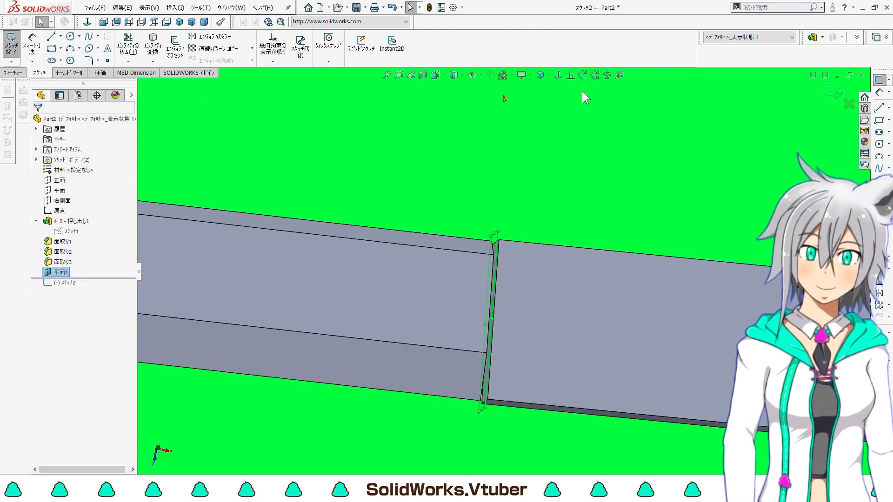
pyautogui.click(568, 75)
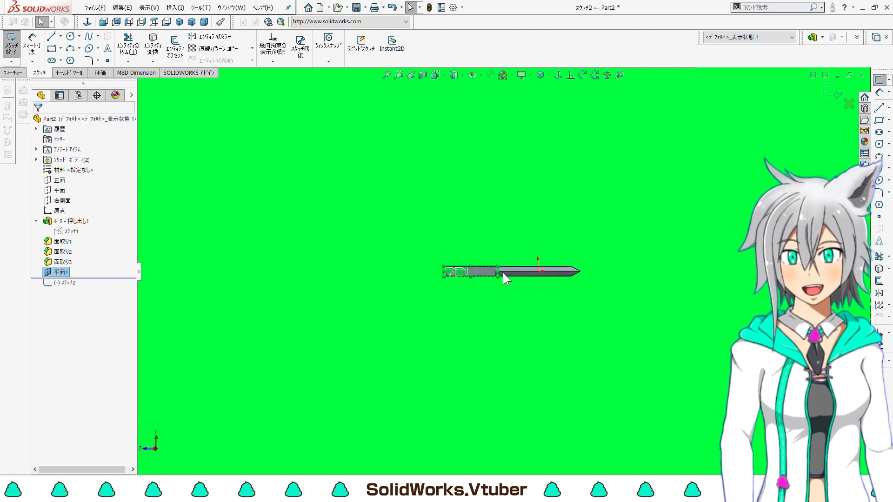
pyautogui.scroll(-5, 486, 271)
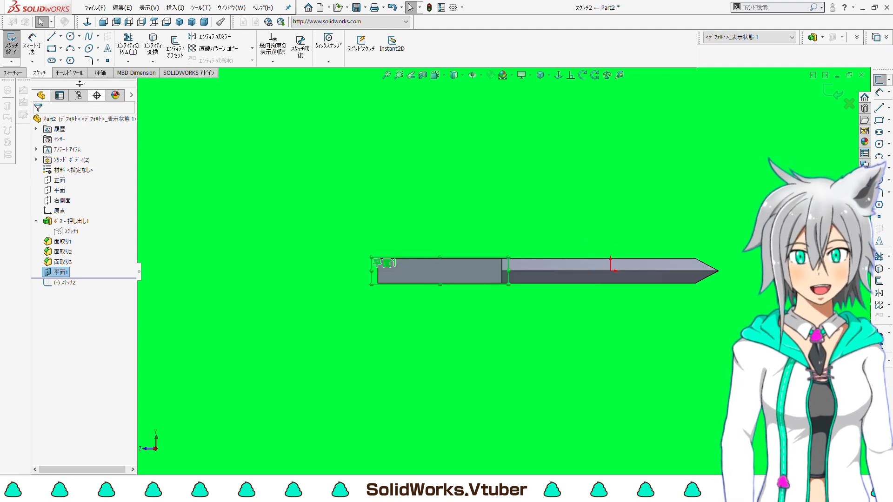
pyautogui.click(52, 49)
pyautogui.click(322, 176)
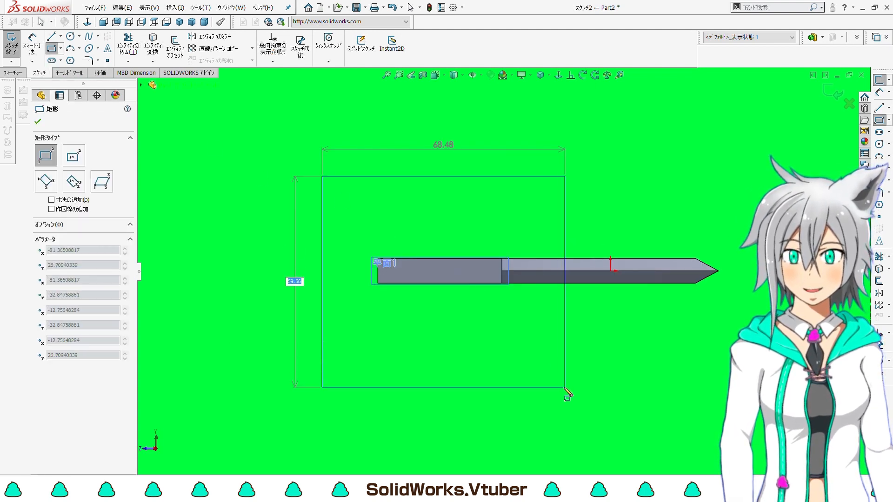
pyautogui.click(565, 388)
pyautogui.click(51, 49)
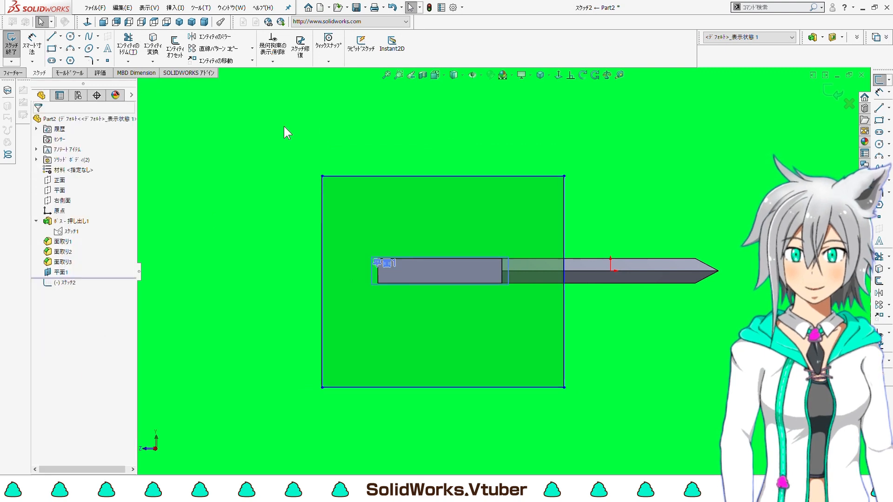
# - Dimension the rectangle's width and height as 100 mm each
pyautogui.click(32, 46)
pyautogui.click(465, 176)
pyautogui.click(464, 156)
pyautogui.write('100')
pyautogui.press('Return')
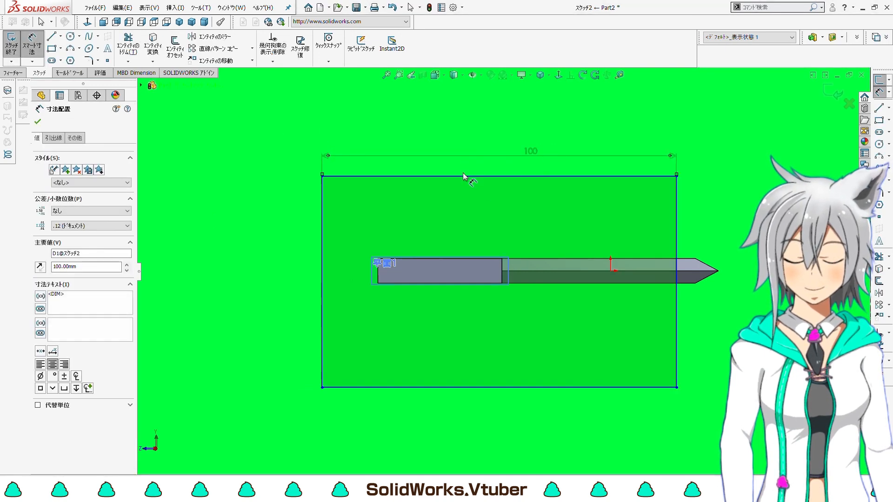
pyautogui.click(321, 255)
pyautogui.click(258, 249)
pyautogui.write('100')
pyautogui.press('Return')
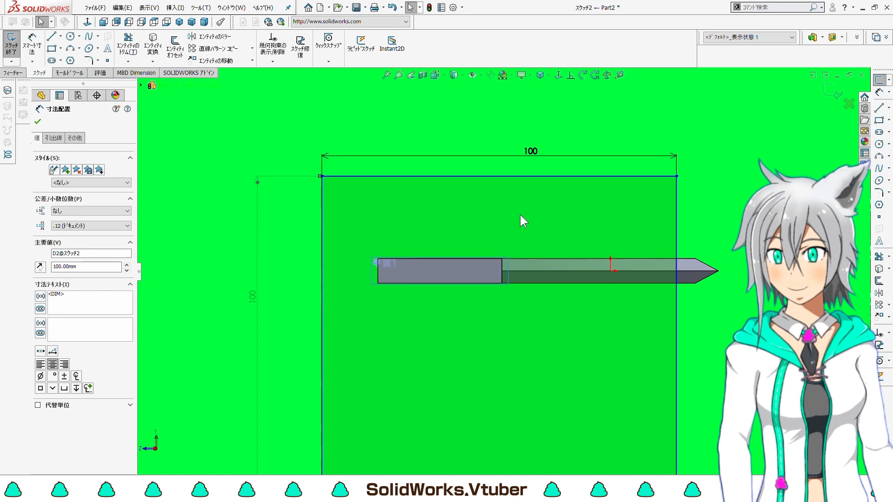
# - Add a horizontal relation between the midpoint of the square's left side and the origin
pyautogui.scroll(3, 308, 216)
pyautogui.click(470, 149)
pyautogui.click(571, 76)
pyautogui.rightClick(397, 291)
pyautogui.click(426, 365)
pyautogui.click(565, 272)
pyautogui.click(40, 276)
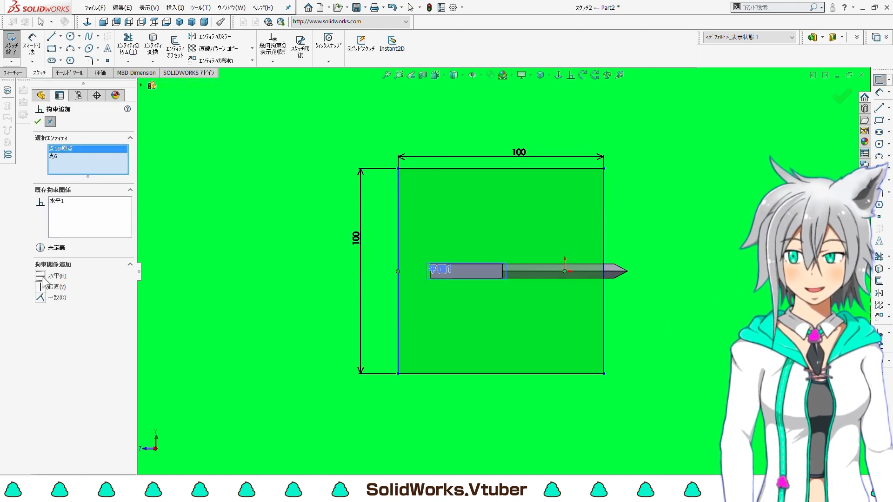
pyautogui.click(39, 121)
# - Add a vertical relation between the midpoints of the square's top side and the handle profile's upper edge
pyautogui.click(571, 75)
pyautogui.rightClick(475, 170)
pyautogui.click(505, 245)
pyautogui.rightClick(467, 265)
pyautogui.click(496, 345)
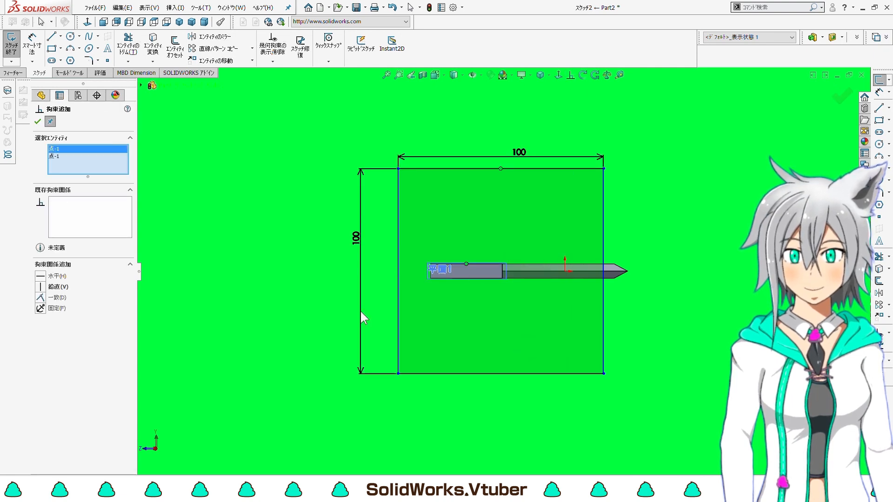
pyautogui.click(46, 287)
pyautogui.click(37, 121)
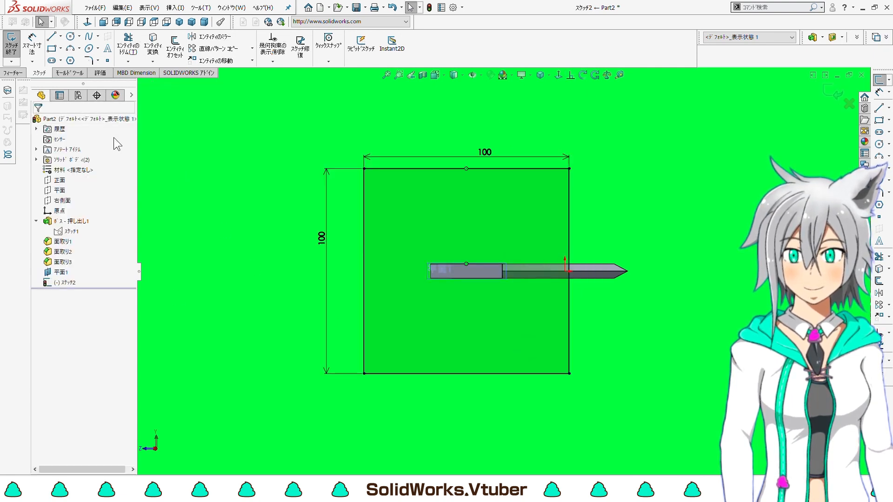
# - Convert all four sides of the 100 mm square to construction geometry
pyautogui.click(434, 169)
pyautogui.rightClick(434, 171)
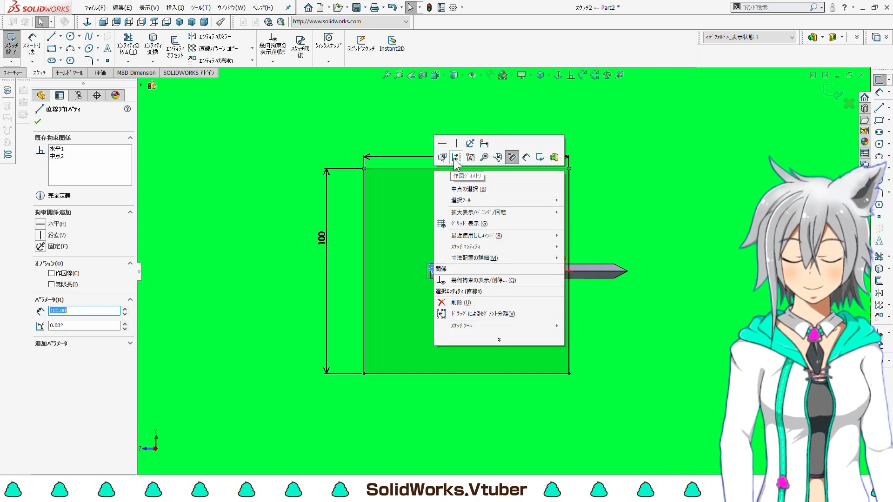
pyautogui.click(367, 194)
pyautogui.click(365, 233)
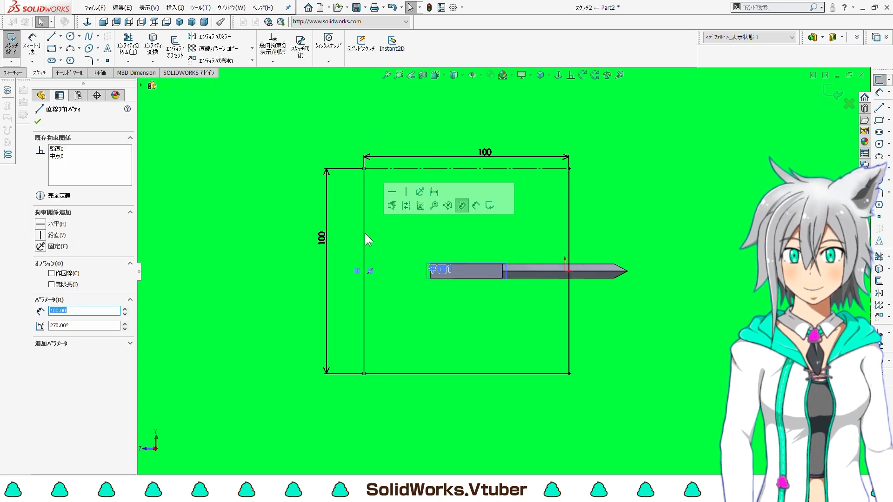
pyautogui.rightClick(365, 233)
pyautogui.click(387, 220)
pyautogui.rightClick(503, 375)
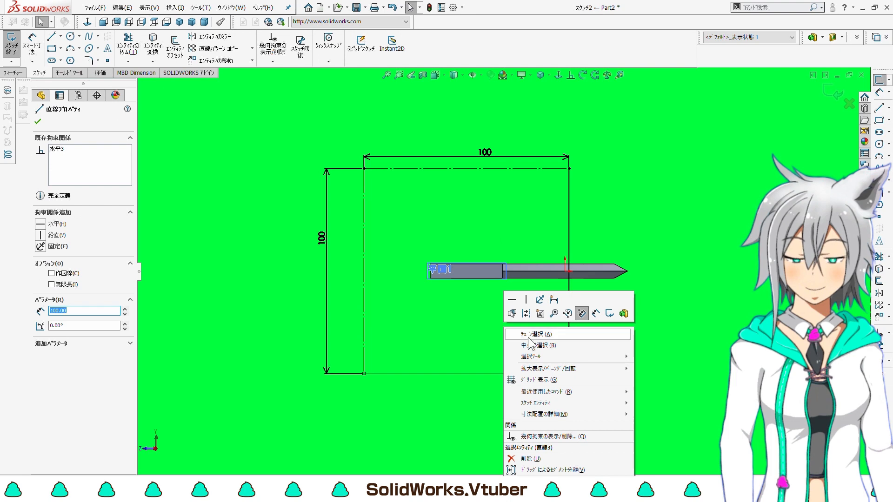
pyautogui.click(525, 312)
pyautogui.rightClick(568, 319)
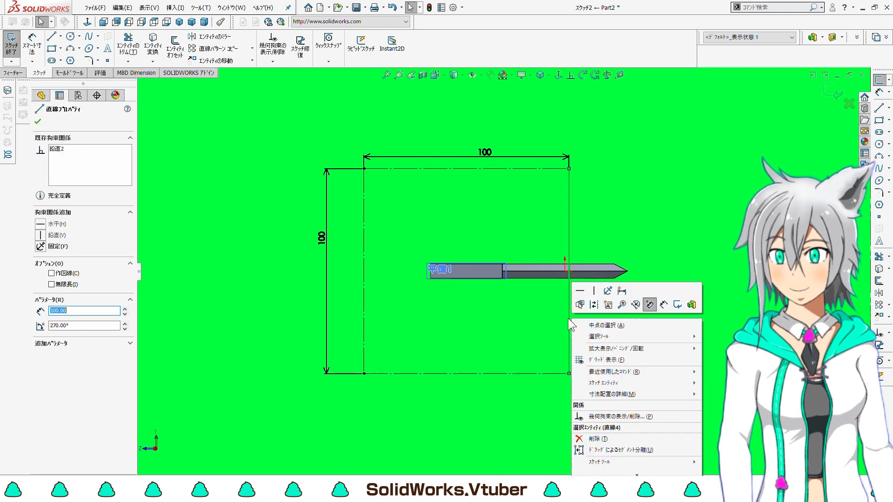
pyautogui.click(593, 305)
# - Draw horizontal and vertical centerlines through the square, joining the midpoints of its opposite sides
pyautogui.click(60, 36)
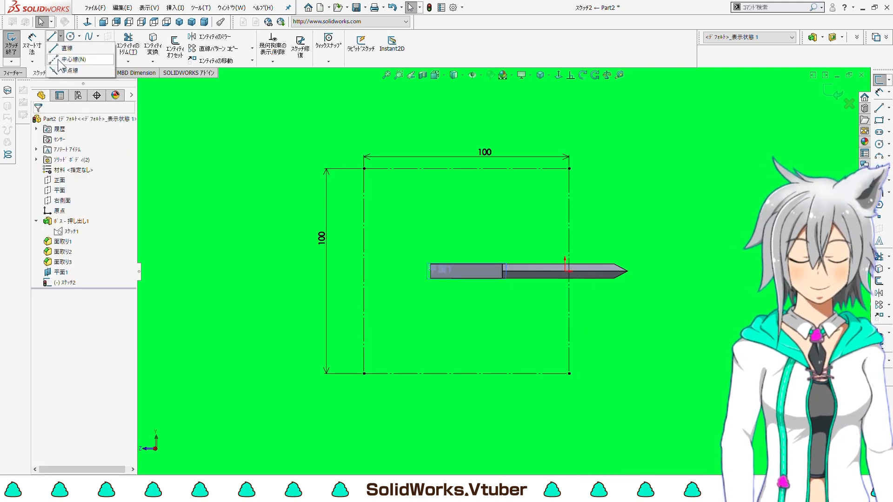
pyautogui.click(70, 48)
pyautogui.click(569, 271)
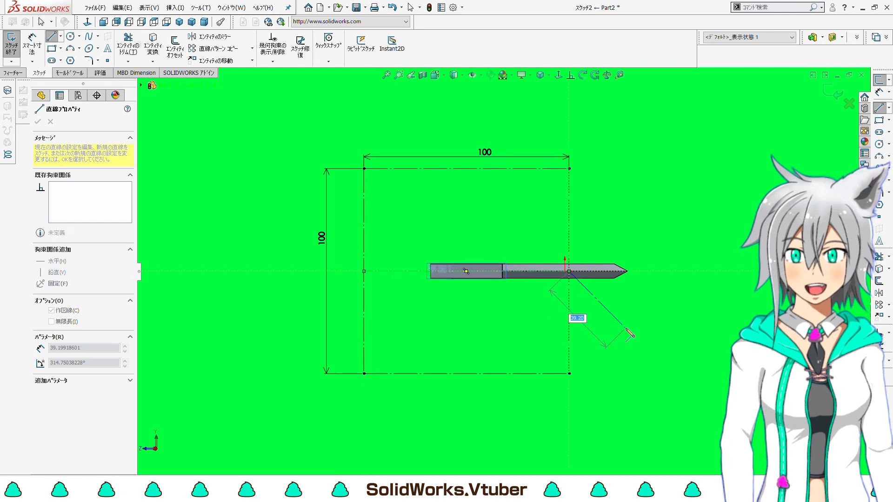
pyautogui.press('Escape')
pyautogui.click(466, 169)
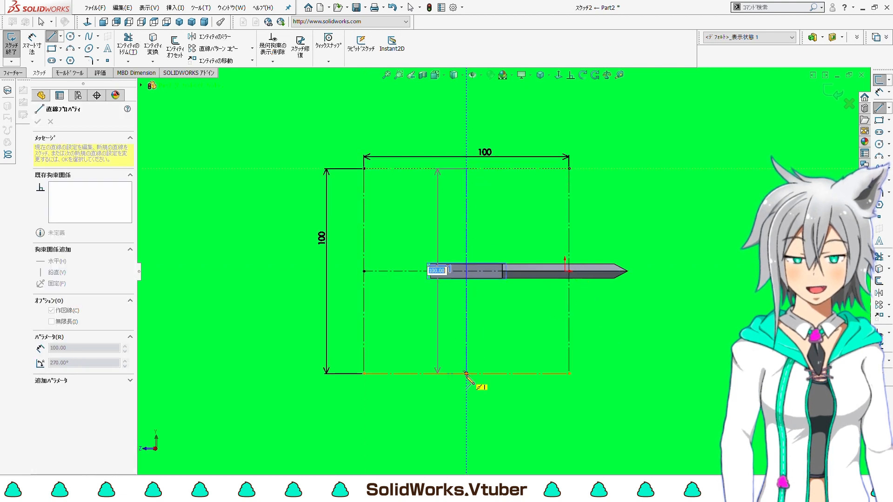
pyautogui.click(466, 373)
pyautogui.press('Escape')
# - Draw three-point arcs from the square's two upper corners to its centre, with radii of about 39 mm and 42 mm
pyautogui.click(70, 48)
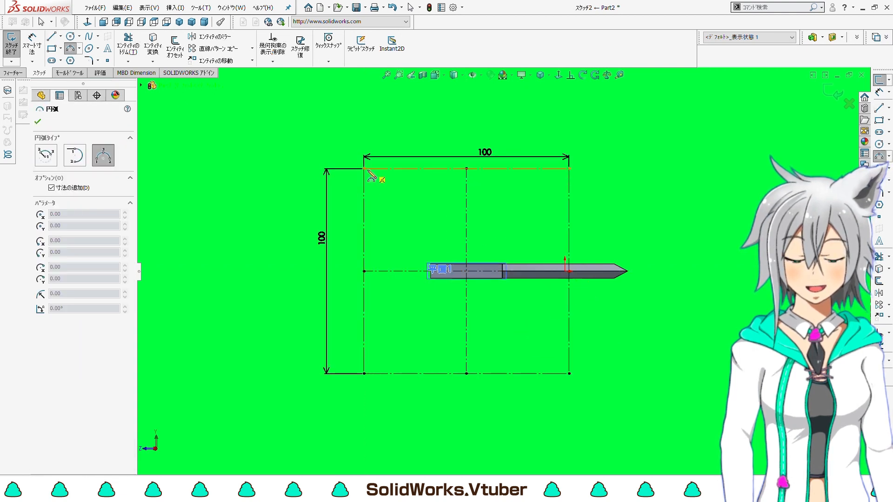
pyautogui.click(467, 270)
pyautogui.click(458, 202)
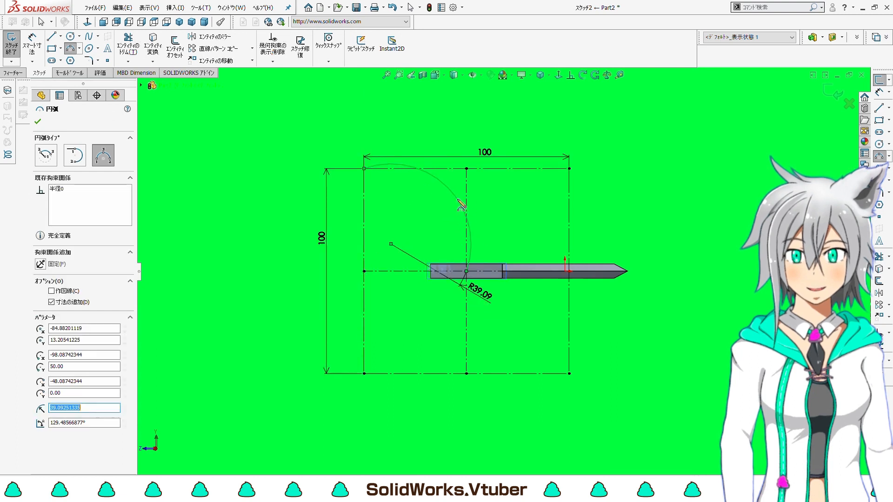
pyautogui.click(569, 169)
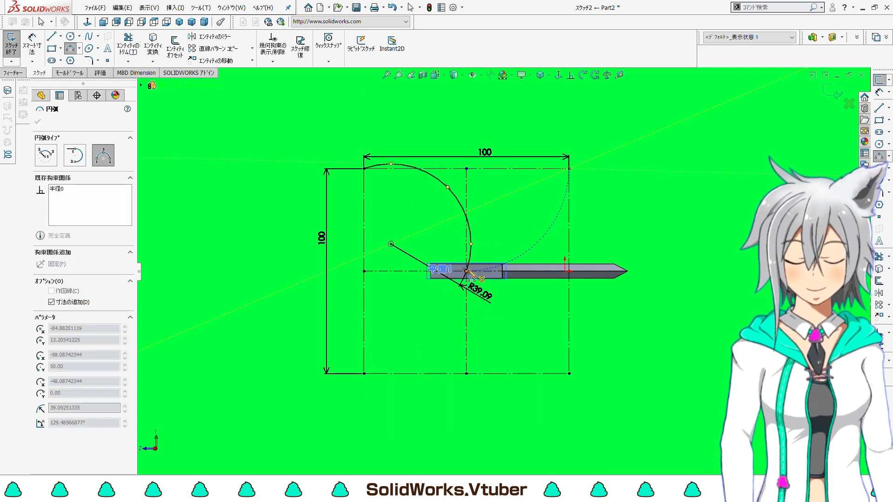
pyautogui.click(466, 270)
pyautogui.click(483, 211)
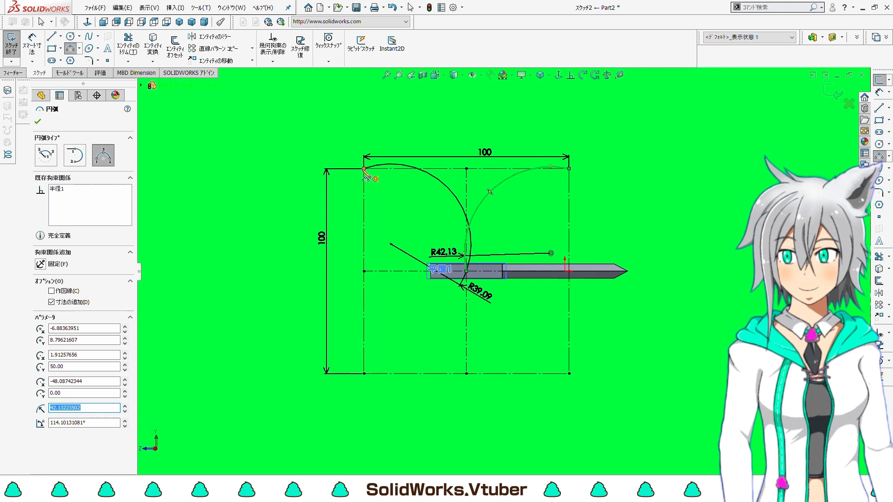
# - Close the upper-left petal with an arc of about 37 mm radius and draw the lower-left petal's two arcs of about 39 mm radius
pyautogui.click(364, 168)
pyautogui.click(467, 271)
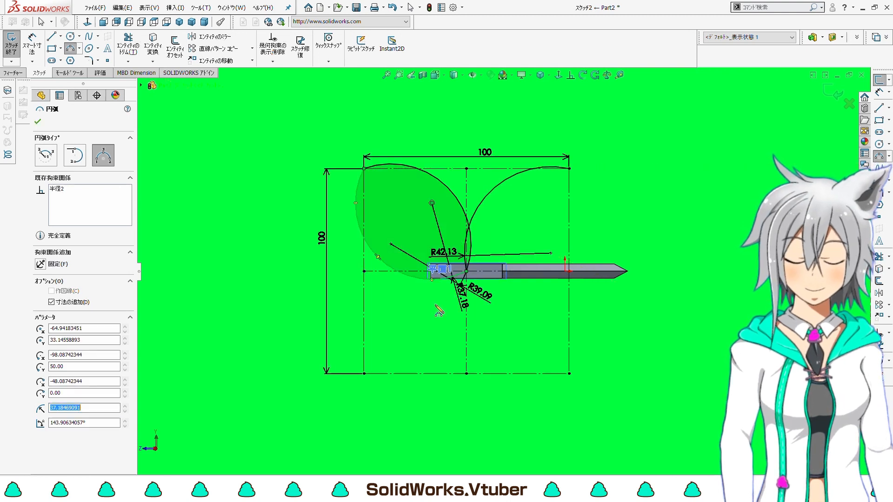
pyautogui.click(469, 277)
pyautogui.click(466, 271)
pyautogui.click(364, 373)
pyautogui.click(466, 271)
pyautogui.click(378, 374)
# - Draw the lower-right petal's two arcs, radii about 40 mm and 39 mm, and close the upper-right petal with an arc of about 39 mm
pyautogui.click(467, 272)
pyautogui.click(570, 373)
pyautogui.click(542, 372)
pyautogui.click(570, 374)
pyautogui.click(549, 289)
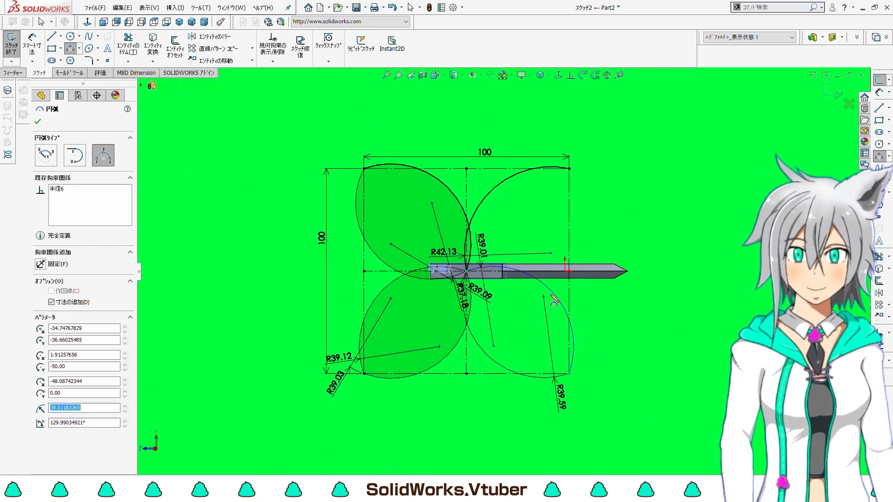
pyautogui.click(569, 169)
pyautogui.click(542, 263)
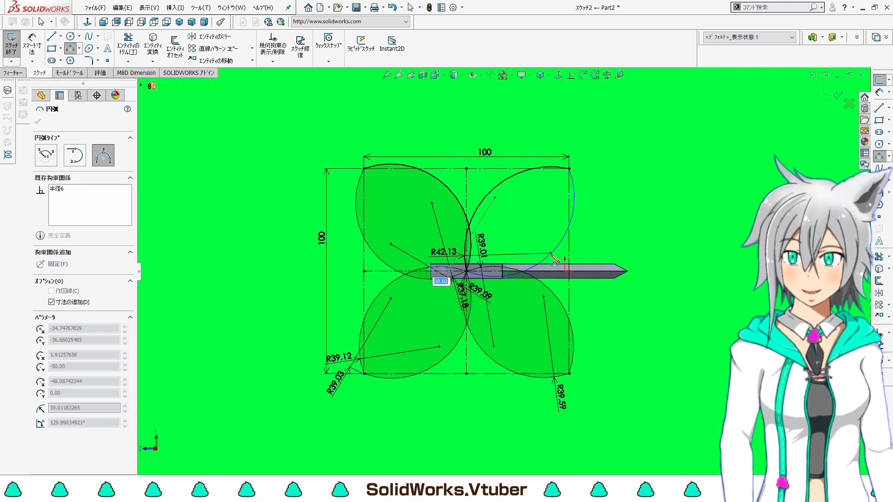
pyautogui.click(71, 50)
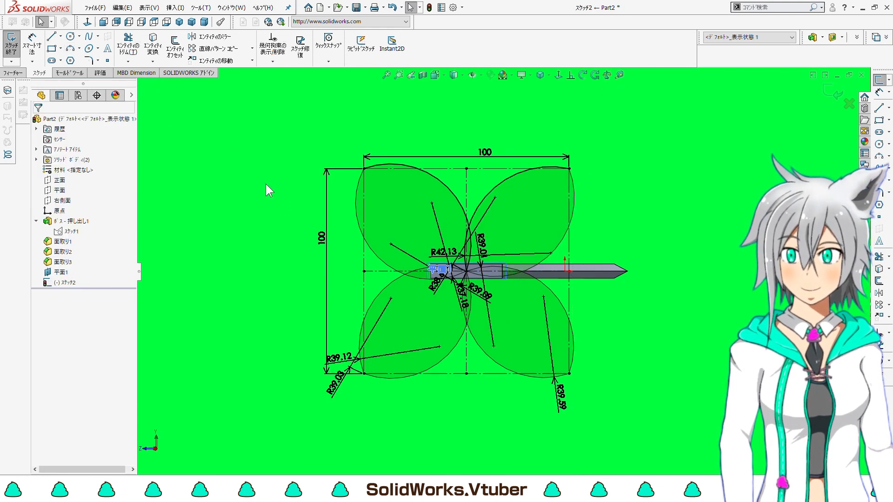
# - Set the radii of all four arcs forming the two lower petals to 40 mm
pyautogui.doubleClick(483, 246)
pyautogui.write('40')
pyautogui.press('Return')
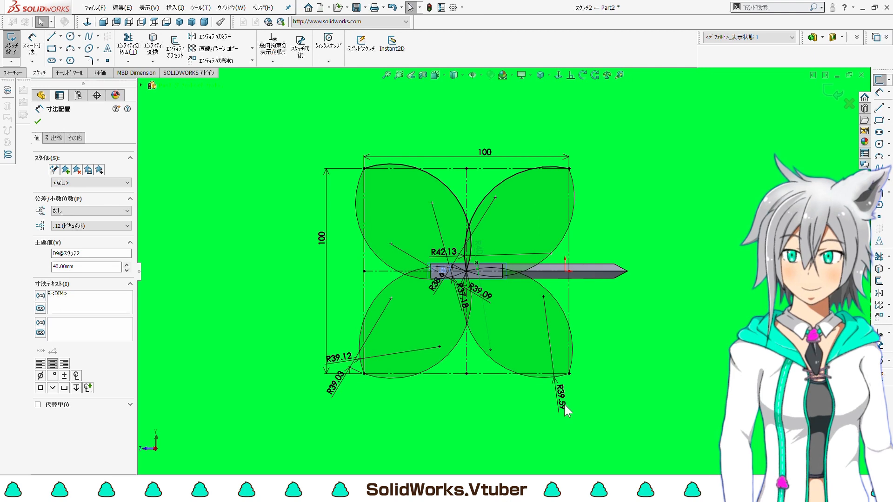
pyautogui.doubleClick(564, 404)
pyautogui.write('40')
pyautogui.press('Return')
pyautogui.doubleClick(338, 382)
pyautogui.write('40')
pyautogui.press('Return')
pyautogui.doubleClick(341, 357)
pyautogui.write('40')
pyautogui.press('Return')
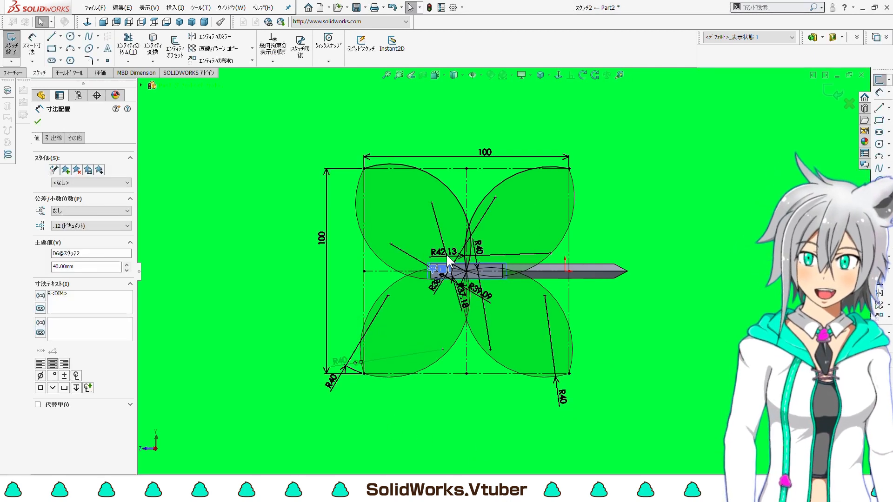
# - Set the radii of all four arcs forming the two upper petals to 40 mm
pyautogui.scroll(-2, 433, 251)
pyautogui.doubleClick(457, 259)
pyautogui.write('40')
pyautogui.press('Return')
pyautogui.doubleClick(437, 301)
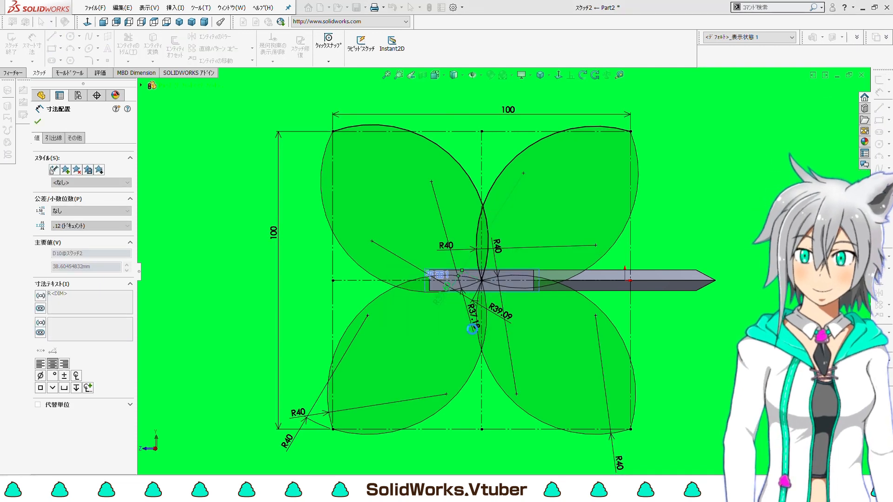
pyautogui.write('40')
pyautogui.press('Return')
pyautogui.doubleClick(495, 314)
pyautogui.doubleClick(472, 318)
pyautogui.write('40')
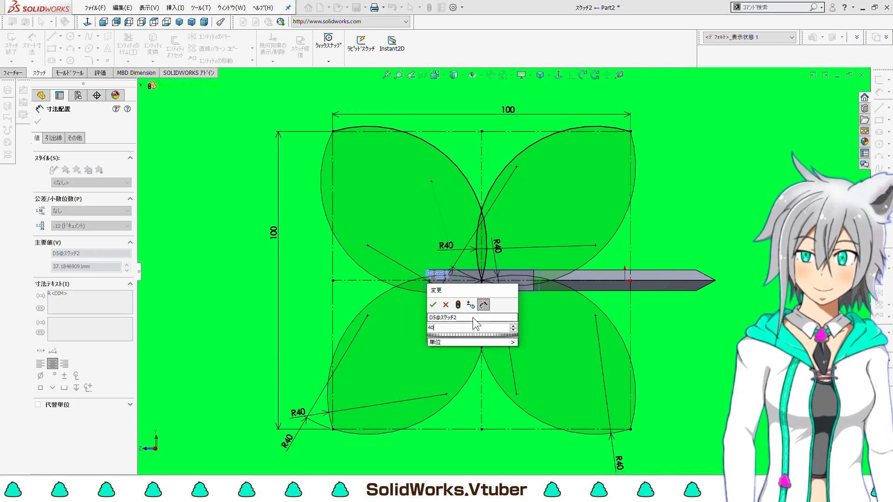
pyautogui.press('Return')
# - Hide the blade body and the handle body so only the guard sketch is shown
pyautogui.moveTo(552, 287)
pyautogui.mouseDown(button='middle')
pyautogui.moveTo(542, 261)
pyautogui.moveTo(503, 269)
pyautogui.mouseUp(button='middle')
pyautogui.rightClick(503, 270)
pyautogui.click(532, 390)
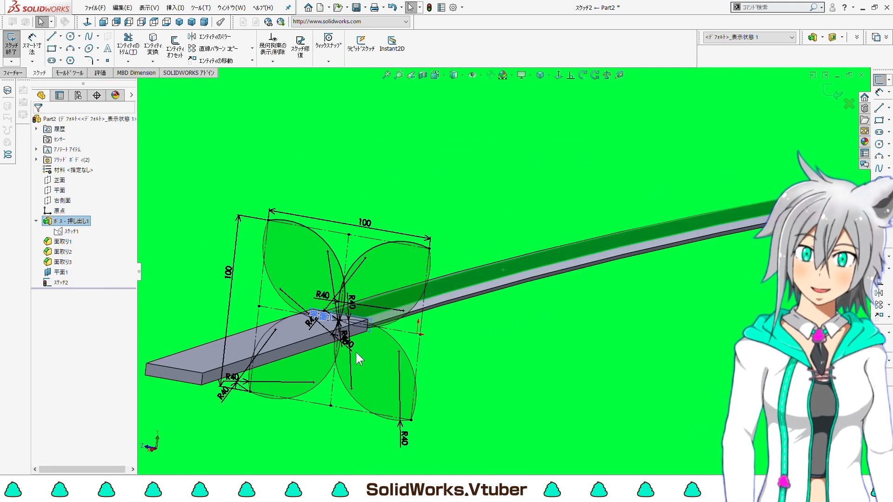
pyautogui.rightClick(289, 330)
pyautogui.click(302, 454)
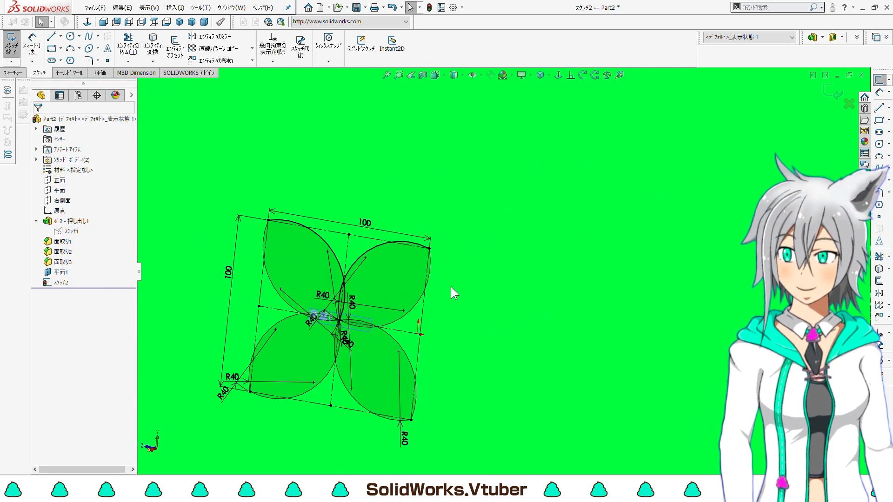
# - Start a boss extrude of the guard sketch with the four large petal regions as its contours
pyautogui.moveTo(493, 284); pyautogui.dragTo(507, 273, button='middle')
pyautogui.click(14, 73)
pyautogui.click(17, 48)
pyautogui.click(340, 270)
pyautogui.click(430, 261)
pyautogui.click(395, 355)
pyautogui.click(307, 327)
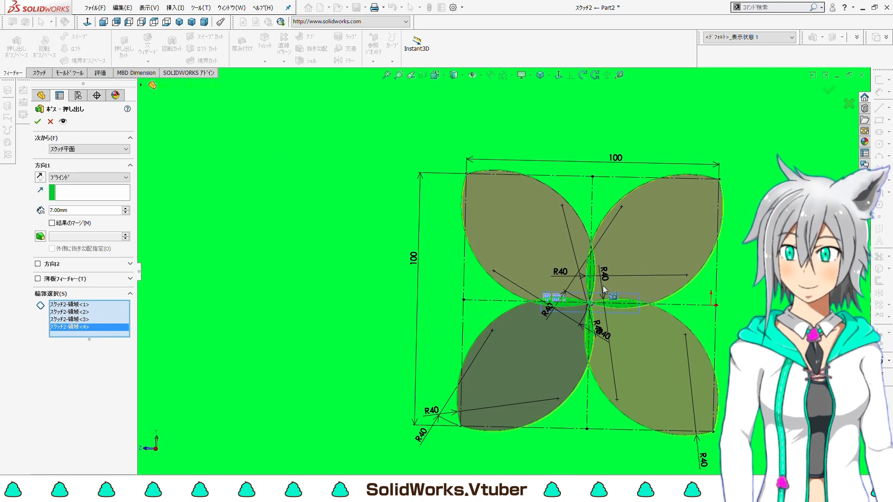
# - Add the four narrow overlap regions around the sketch centre to the extrusion's contours
pyautogui.scroll(-5, 576, 280)
pyautogui.scroll(6, 496, 147)
pyautogui.scroll(-5, 467, 171)
pyautogui.click(470, 185)
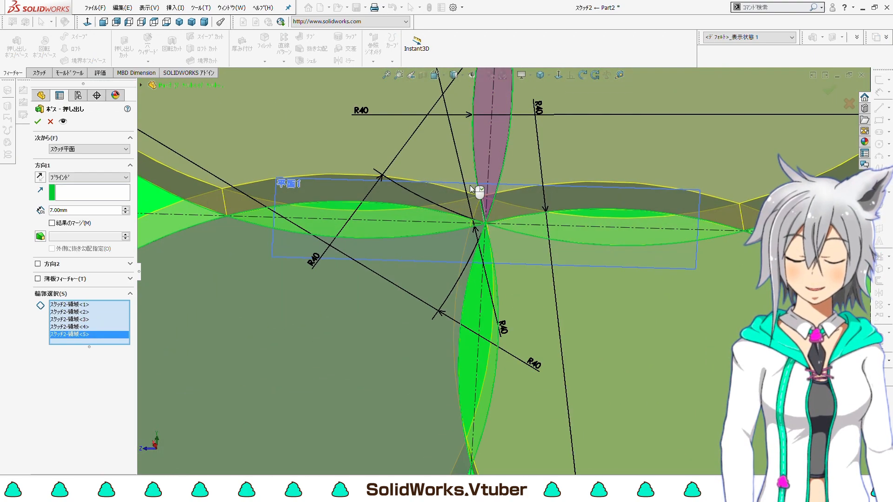
pyautogui.click(369, 208)
pyautogui.click(619, 217)
pyautogui.click(473, 308)
pyautogui.scroll(8, 480, 311)
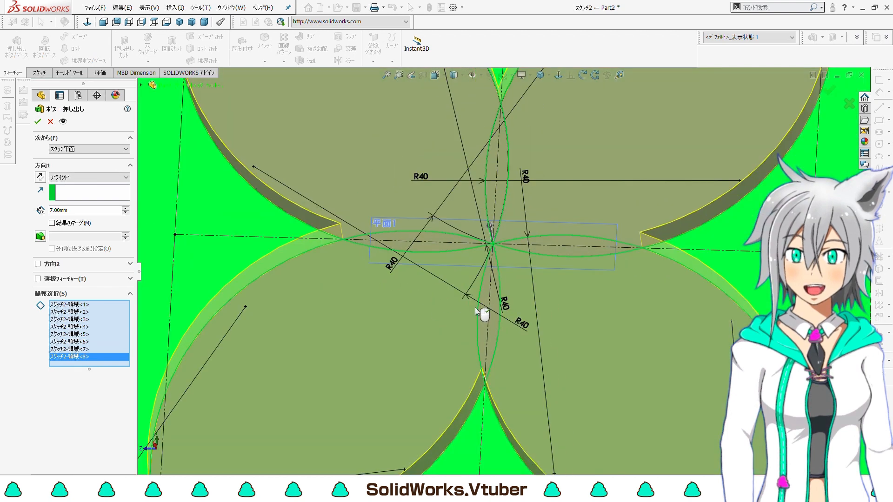
# - Extrude the guard's regions 7 mm from the mid plane as a separate body without merging
pyautogui.moveTo(524, 249)
pyautogui.mouseDown(button='middle')
pyautogui.moveTo(418, 317)
pyautogui.moveTo(158, 245)
pyautogui.mouseUp(button='middle')
pyautogui.click(60, 178)
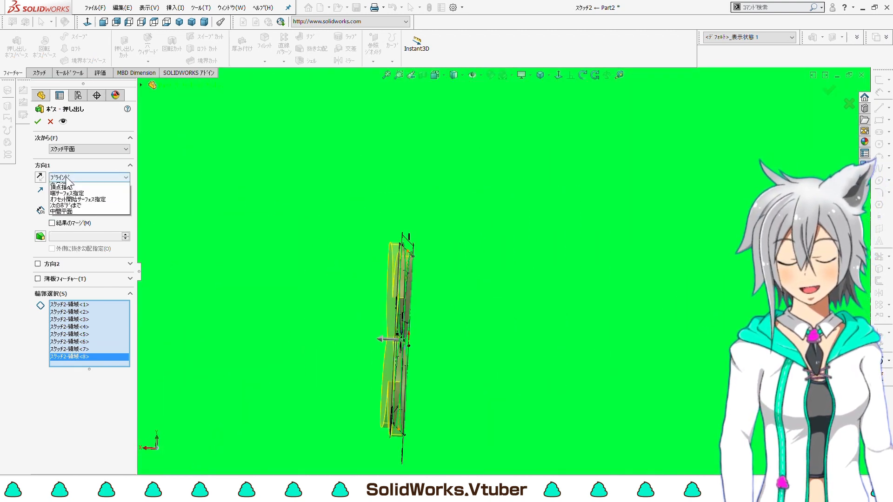
pyautogui.click(68, 222)
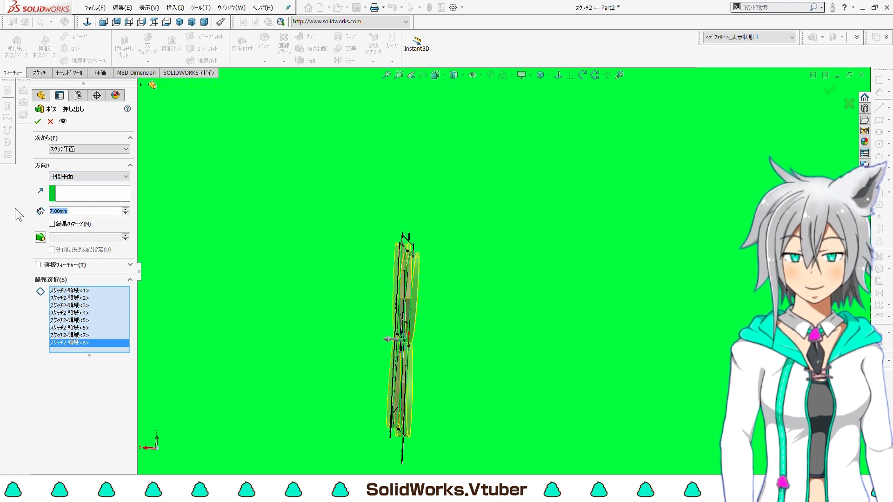
pyautogui.press('Return')
# - Start a sketch on the guard's large flat petal-shaped face and view it face-on
pyautogui.moveTo(375, 201); pyautogui.dragTo(590, 324, button='middle')
pyautogui.hotkey('ctrl', '7')
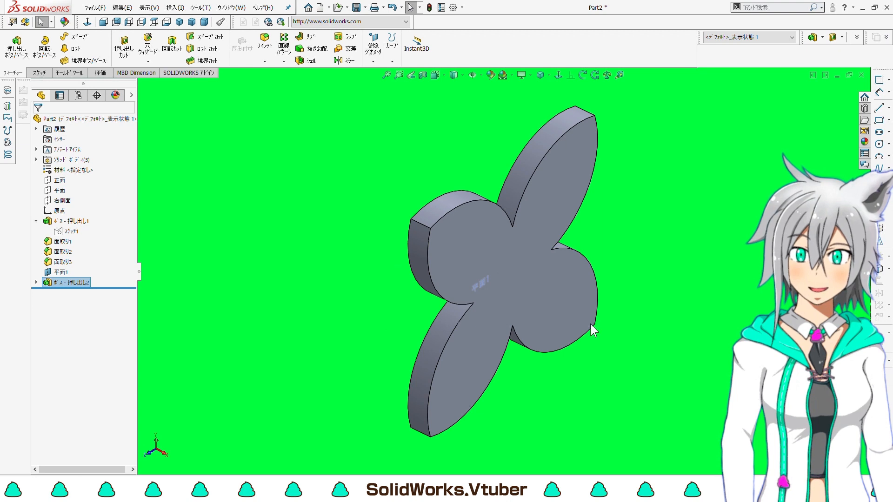
pyautogui.click(553, 298)
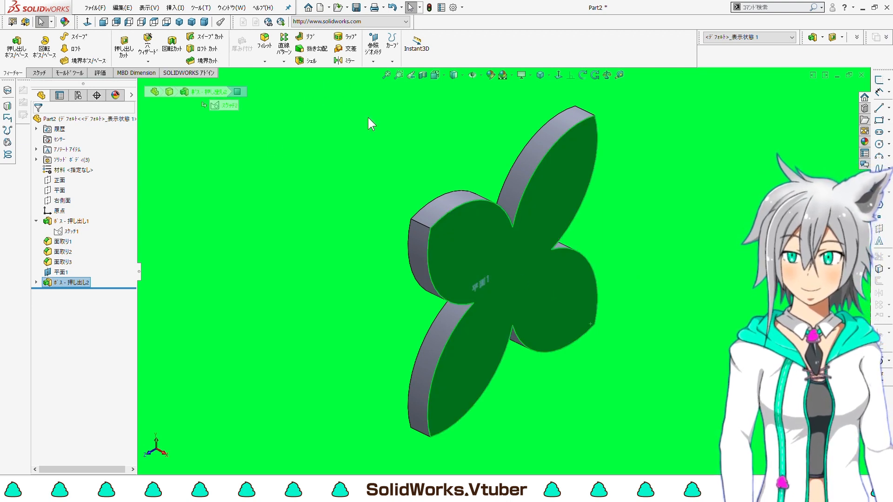
pyautogui.click(40, 73)
pyautogui.click(13, 45)
pyautogui.click(557, 74)
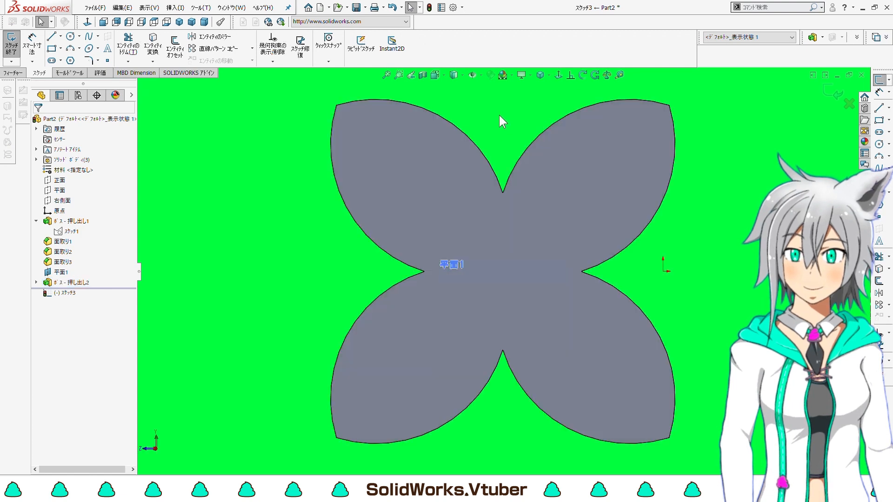
# - Offset the upper-left petal's two outer edges inward by 3 mm
pyautogui.click(175, 47)
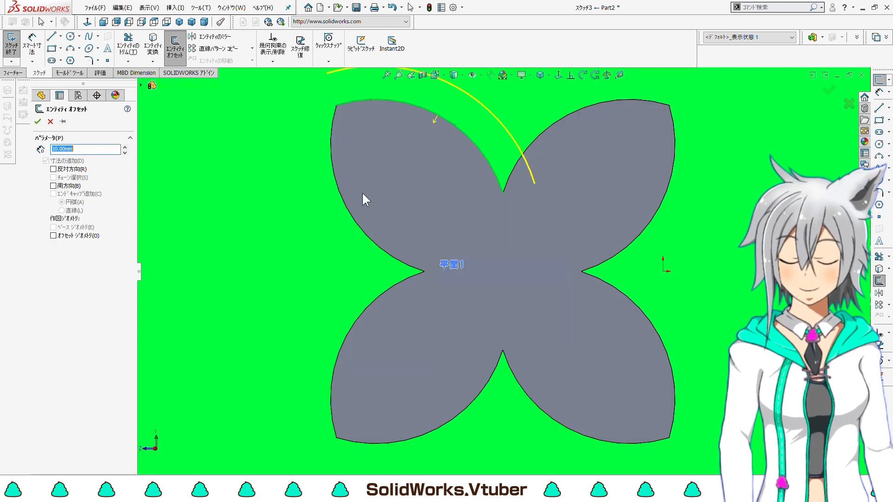
pyautogui.click(340, 193)
pyautogui.click(53, 169)
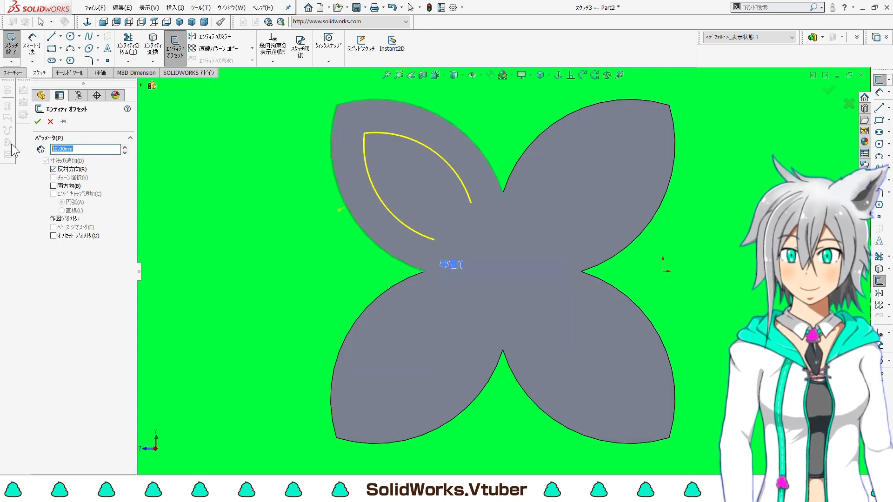
pyautogui.write('3')
pyautogui.press('Return')
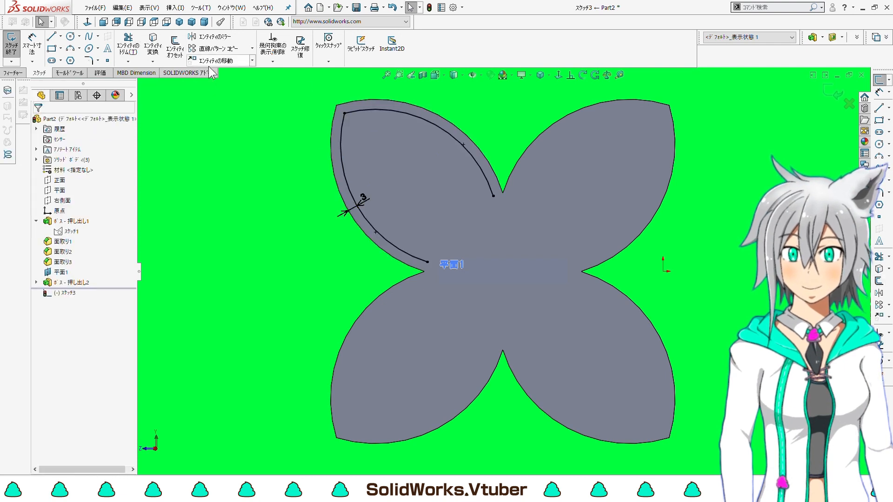
# - Offset the upper-right petal's two outer edges inward by 3 mm
pyautogui.click(180, 54)
pyautogui.click(549, 127)
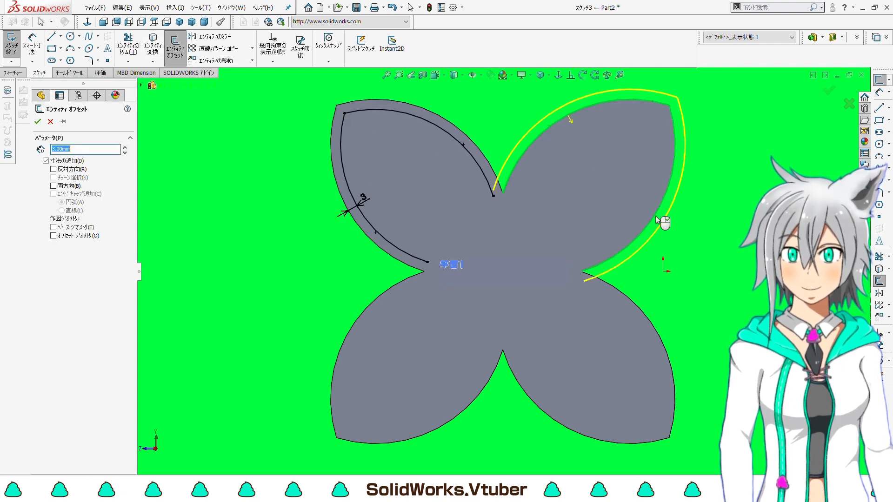
pyautogui.click(54, 169)
pyautogui.click(38, 122)
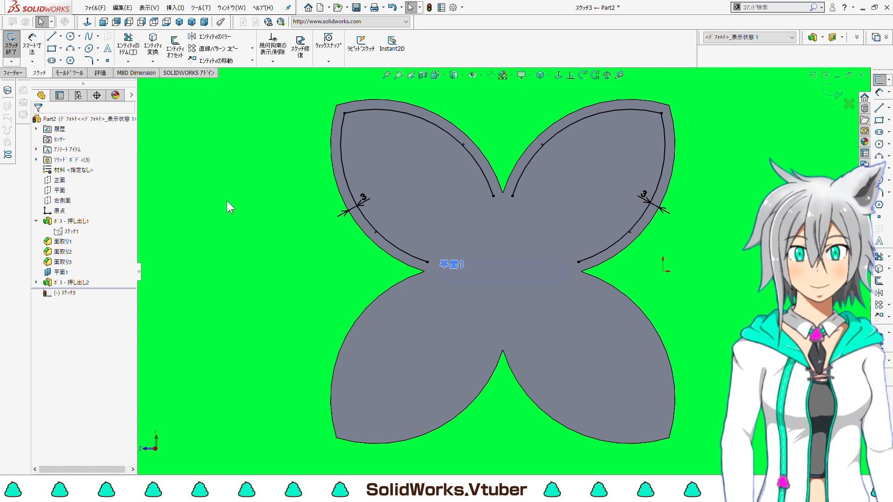
# - Offset the outer edges of the lower-left and lower-right petals inward by 3 mm
pyautogui.click(175, 46)
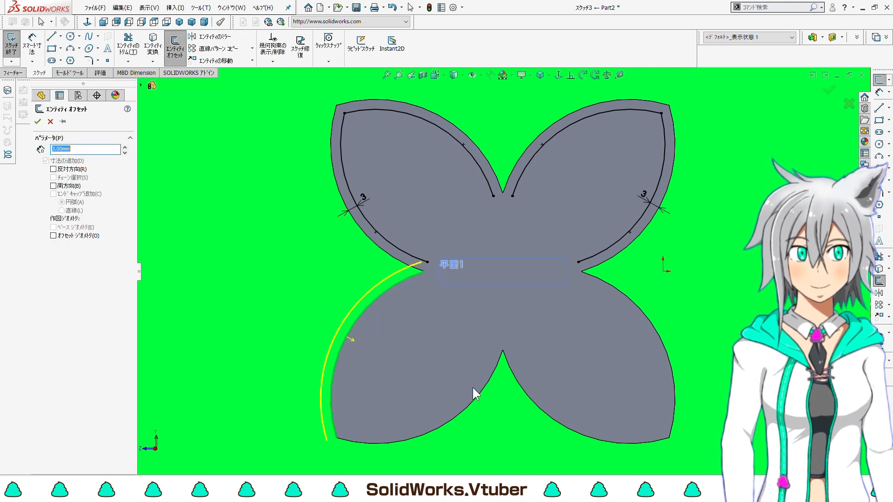
pyautogui.click(479, 394)
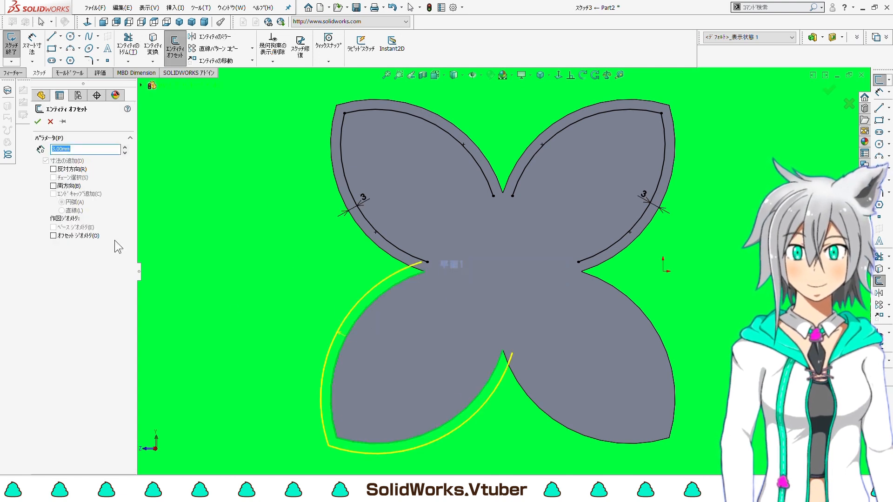
pyautogui.click(37, 122)
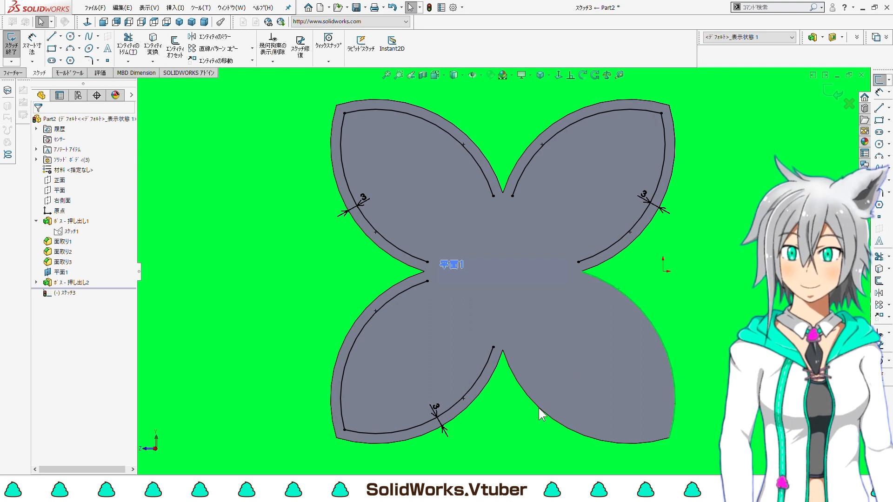
pyautogui.click(174, 51)
pyautogui.click(618, 288)
pyautogui.click(38, 121)
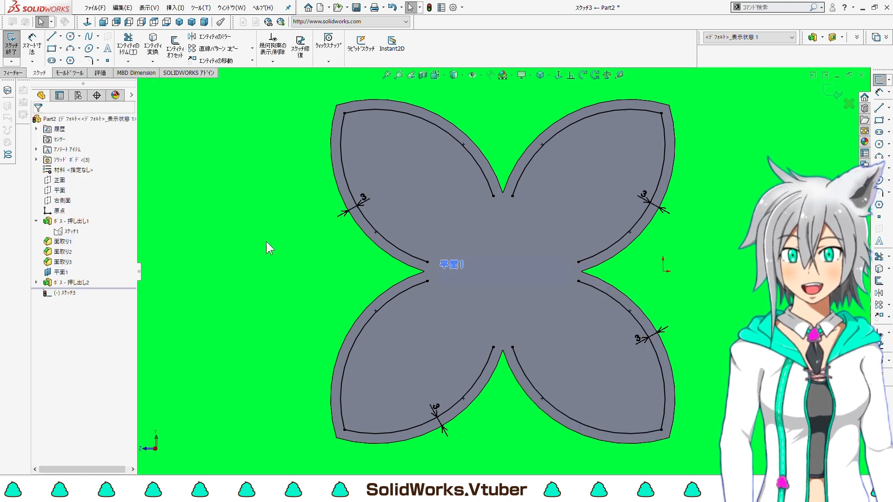
# - Draw three-point arcs from the inner ends of the two upper petals' inset outlines to the notch between the lower petals
pyautogui.click(73, 50)
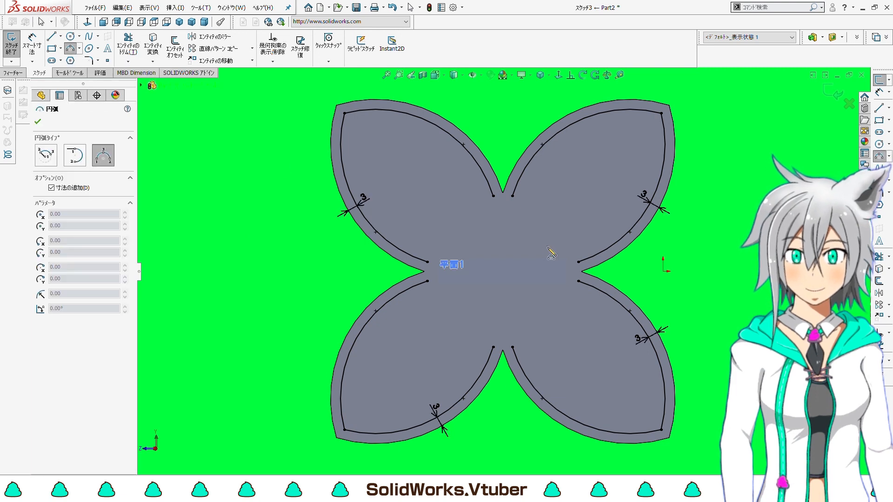
pyautogui.scroll(1, 522, 247)
pyautogui.scroll(-1, 523, 241)
pyautogui.click(499, 359)
pyautogui.click(506, 283)
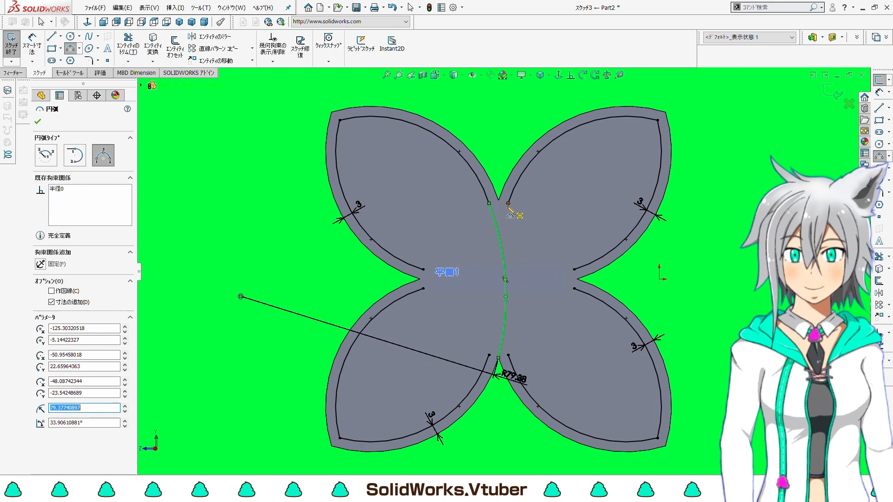
pyautogui.click(497, 279)
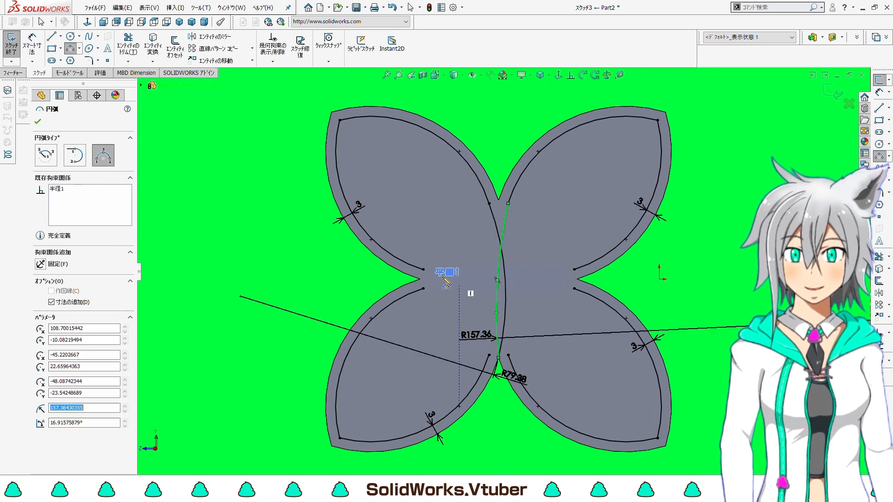
# - Draw three-point arcs from the inner side ends of the two left petals' inset outlines to the notch between the right petals
pyautogui.click(424, 270)
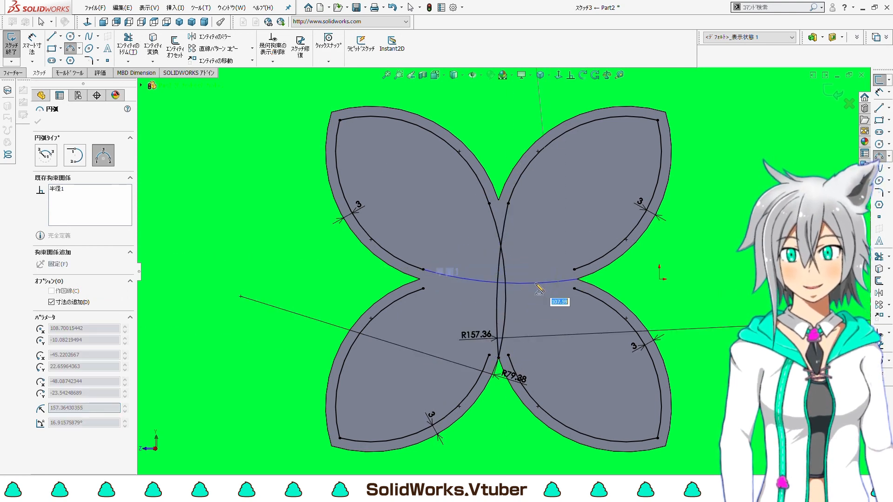
pyautogui.click(536, 283)
pyautogui.click(423, 288)
pyautogui.click(577, 279)
pyautogui.click(539, 277)
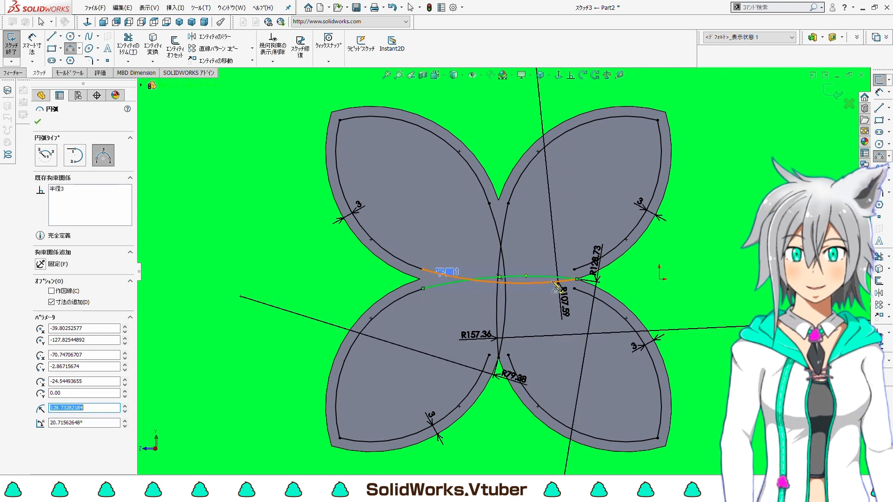
# - Draw three-point arcs from the inner side ends of the two right petals' inset outlines to the notch between the left petals
pyautogui.click(574, 269)
pyautogui.click(420, 279)
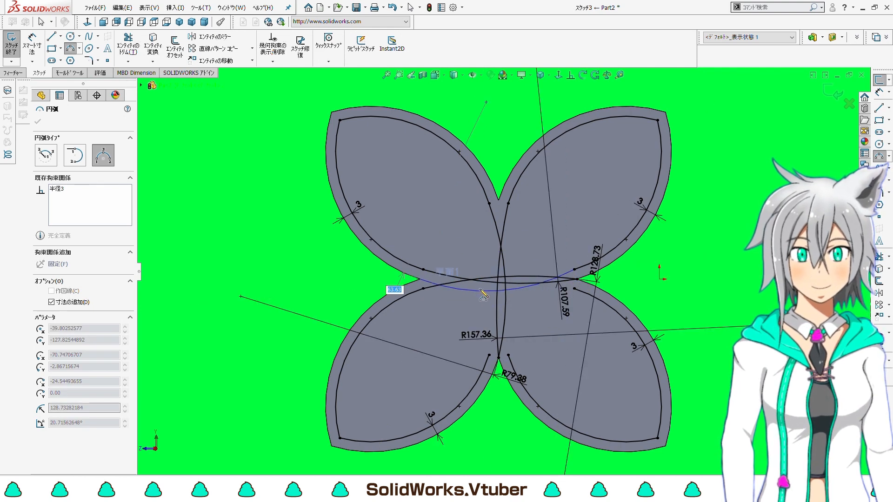
pyautogui.click(482, 288)
pyautogui.click(575, 288)
pyautogui.click(420, 279)
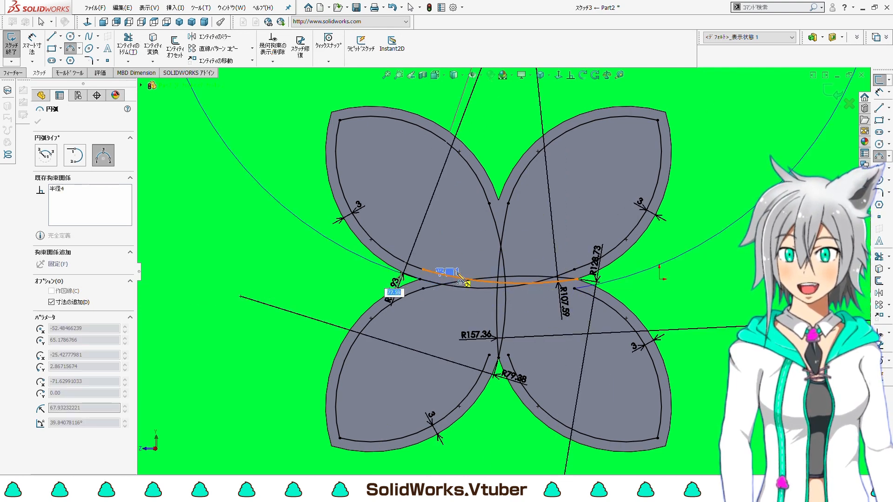
pyautogui.click(465, 270)
# - Draw three-point arcs from the inner ends of the two lower petals' inset outlines to the notch between the upper petals
pyautogui.click(490, 356)
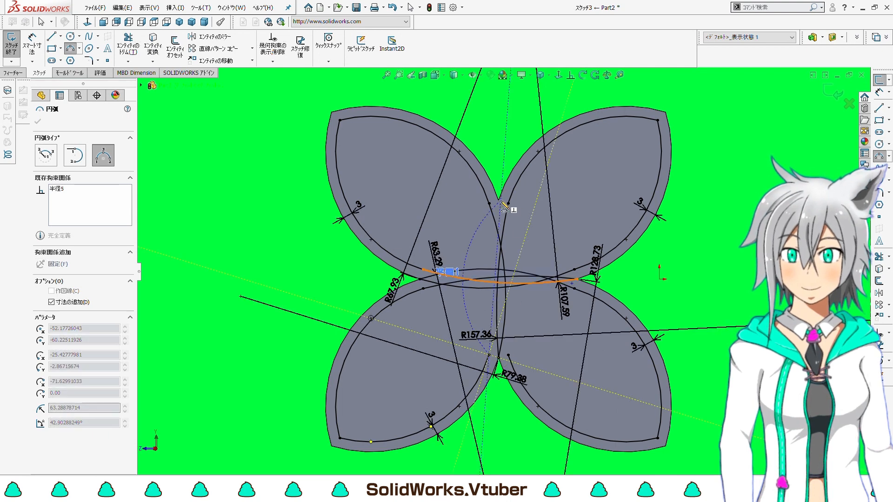
pyautogui.click(498, 201)
pyautogui.click(506, 215)
pyautogui.click(498, 201)
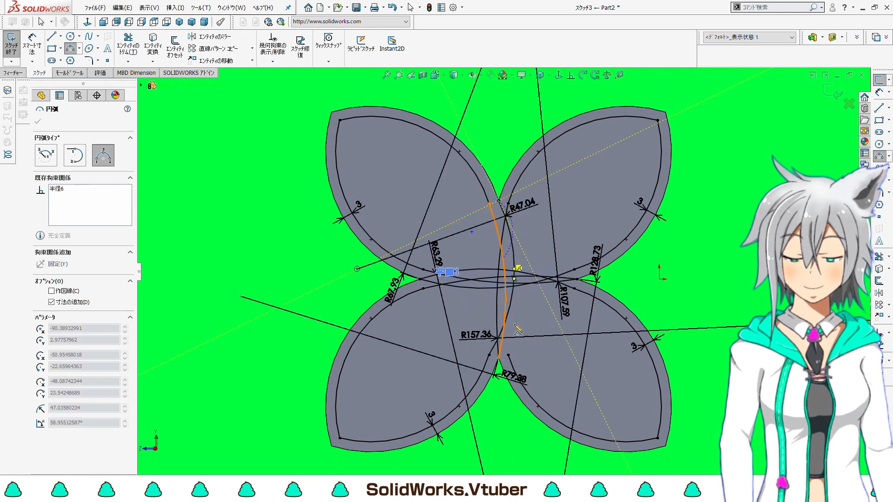
pyautogui.click(509, 356)
pyautogui.click(483, 253)
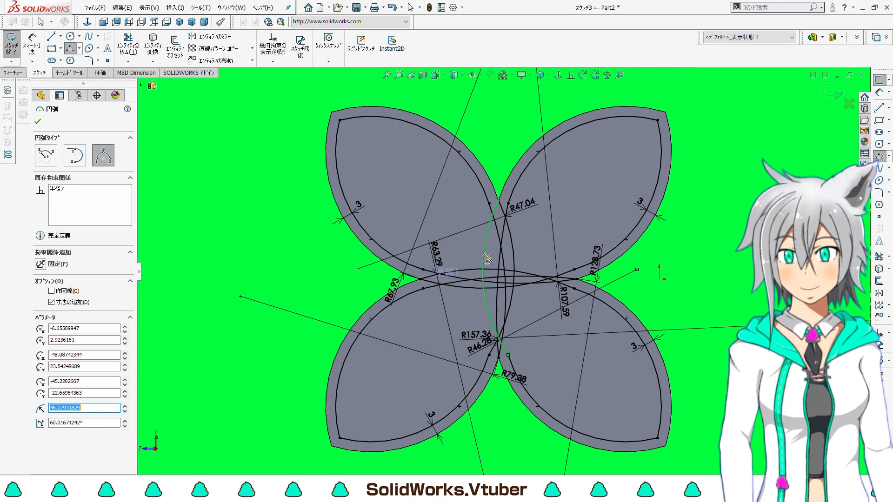
# - Delete the radius dimensions from the eight arcs crossing the guard's centre
pyautogui.click(70, 48)
pyautogui.scroll(3, 529, 242)
pyautogui.scroll(-2, 542, 259)
pyautogui.click(513, 305)
pyautogui.press('Delete')
pyautogui.click(534, 265)
pyautogui.press('Delete')
pyautogui.click(474, 215)
pyautogui.press('Delete')
pyautogui.click(366, 288)
pyautogui.press('Delete')
pyautogui.click(469, 361)
pyautogui.click(403, 258)
pyautogui.press('Delete')
# - Make the vertical connecting arcs of the upper-right and upper-left petals tangent to their inset outlines
pyautogui.click(571, 75)
pyautogui.scroll(-3, 458, 185)
pyautogui.click(475, 220)
pyautogui.click(463, 273)
pyautogui.click(41, 287)
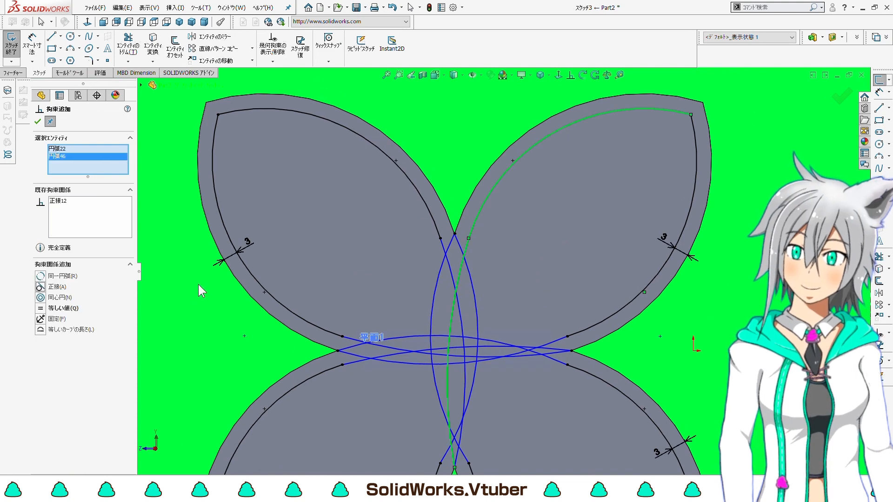
pyautogui.click(38, 123)
pyautogui.click(571, 75)
pyautogui.click(433, 219)
pyautogui.click(450, 274)
pyautogui.click(41, 287)
pyautogui.click(38, 122)
# - Make the vertical connecting arcs of the lower-right and lower-left petals tangent to their inset outlines
pyautogui.click(571, 75)
pyautogui.click(434, 303)
pyautogui.scroll(2, 446, 332)
pyautogui.click(488, 424)
pyautogui.click(40, 288)
pyautogui.click(38, 122)
pyautogui.click(571, 75)
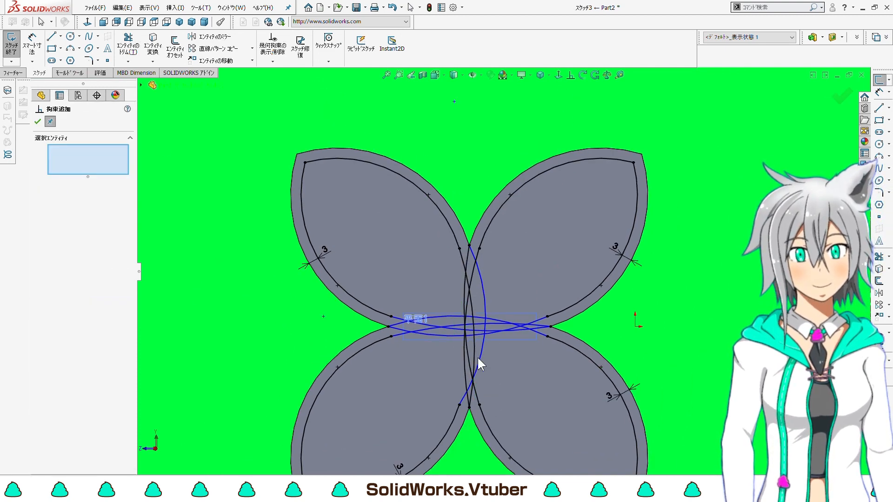
pyautogui.click(450, 426)
pyautogui.click(475, 372)
pyautogui.click(40, 287)
pyautogui.click(38, 123)
# - Make the horizontal connecting arcs of the lower-left and upper-left petals tangent to their inset outlines
pyautogui.click(571, 75)
pyautogui.click(377, 342)
pyautogui.click(417, 330)
pyautogui.click(40, 287)
pyautogui.click(38, 122)
pyautogui.click(571, 75)
pyautogui.click(387, 314)
pyautogui.click(418, 324)
pyautogui.click(39, 122)
# - Make the horizontal connecting arcs of the upper-right and lower-right petals tangent to their inset outlines
pyautogui.click(570, 74)
pyautogui.click(552, 314)
pyautogui.click(520, 327)
pyautogui.click(39, 122)
pyautogui.click(570, 75)
pyautogui.click(568, 346)
pyautogui.click(518, 325)
pyautogui.click(40, 287)
pyautogui.click(38, 121)
# - Extrude-cut the four enclosed inset petal regions 0.5 mm deep into the guard's face
pyautogui.click(12, 73)
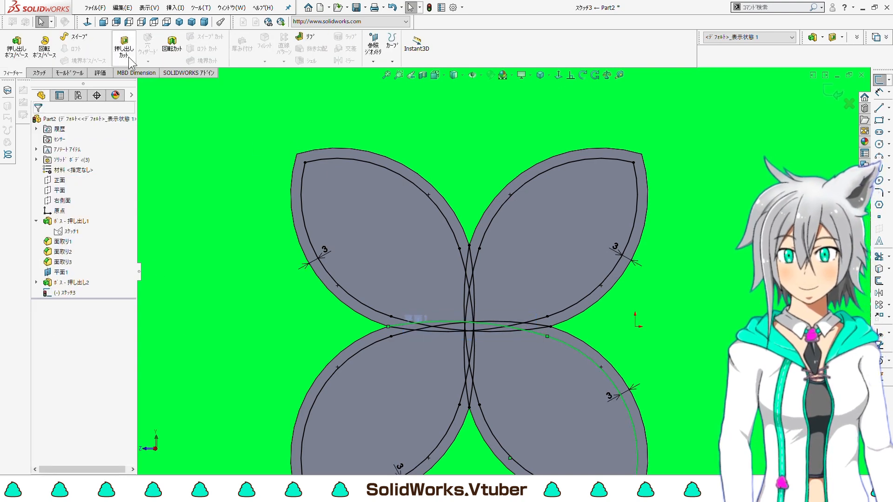
pyautogui.click(124, 47)
pyautogui.click(398, 267)
pyautogui.click(541, 283)
pyautogui.click(535, 386)
pyautogui.click(431, 371)
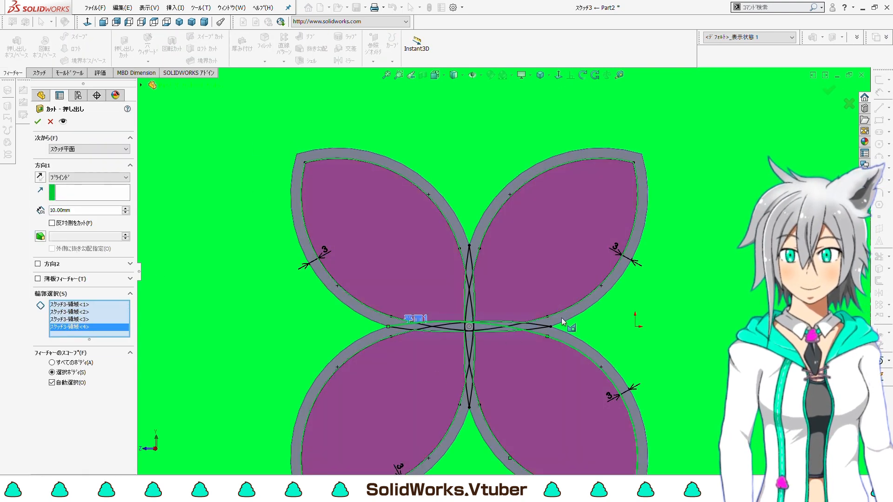
pyautogui.moveTo(100, 211); pyautogui.dragTo(15, 208)
pyautogui.write('5')
pyautogui.press('Return')
pyautogui.press('Return')
# - Start a sketch on the guard's opposite flat petal-shaped face
pyautogui.scroll(2, 519, 228)
pyautogui.moveTo(519, 228); pyautogui.dragTo(537, 280, button='middle')
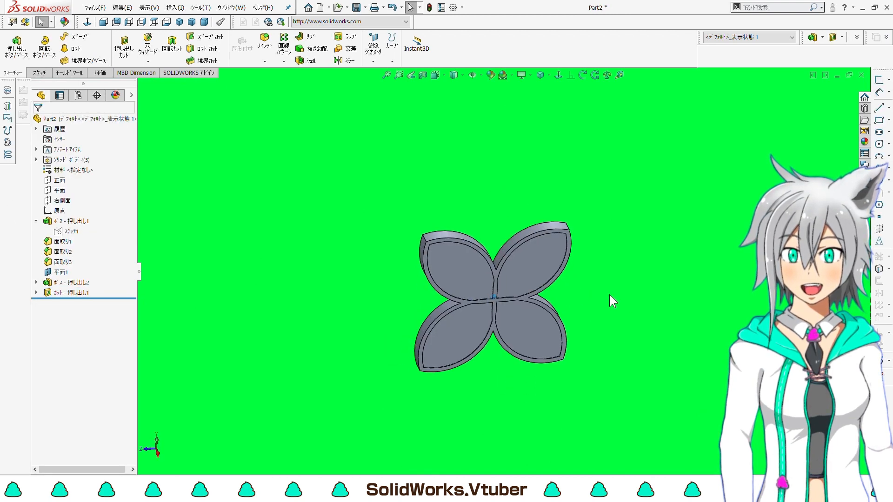
pyautogui.moveTo(609, 294); pyautogui.dragTo(539, 278, button='middle')
pyautogui.click(540, 277)
pyautogui.click(39, 73)
pyautogui.click(11, 42)
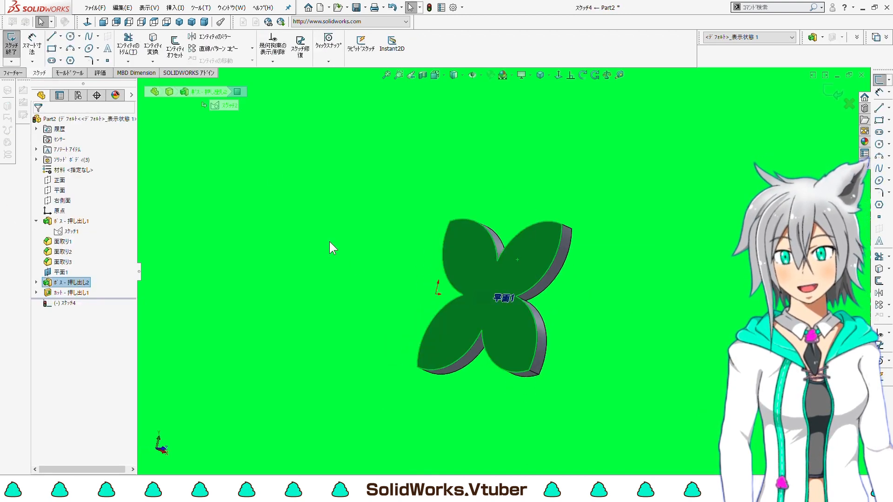
# - Convert the outlines of the four petal-shaped pocket floors into the new sketch
pyautogui.keyDown('ctrl'); pyautogui.click(544, 301); pyautogui.keyUp('ctrl')
pyautogui.keyDown('ctrl'); pyautogui.click(524, 370); pyautogui.keyUp('ctrl')
pyautogui.keyDown('ctrl'); pyautogui.click(459, 332); pyautogui.keyUp('ctrl')
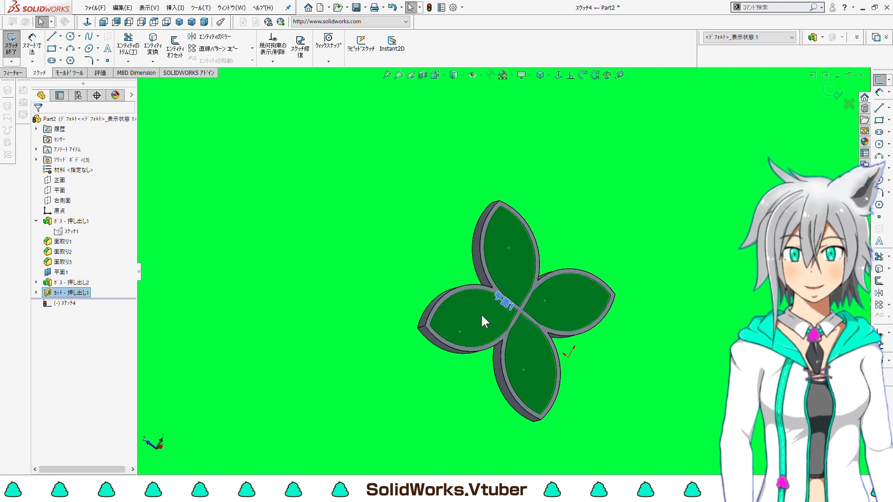
pyautogui.click(154, 54)
pyautogui.moveTo(300, 117)
pyautogui.mouseDown(button='middle')
pyautogui.moveTo(349, 131)
pyautogui.moveTo(241, 115)
pyautogui.mouseUp(button='middle')
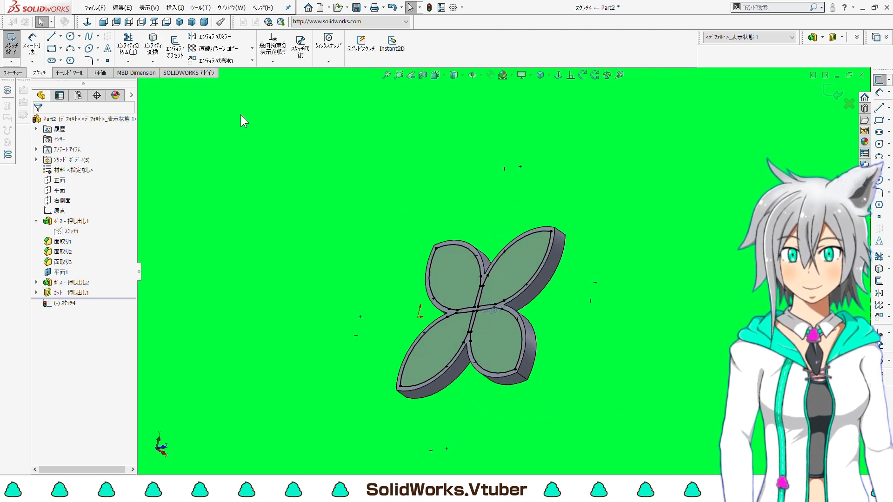
# - Extrude-cut the converted petal outlines 0.5 mm deep into the guard's opposite face
pyautogui.click(14, 73)
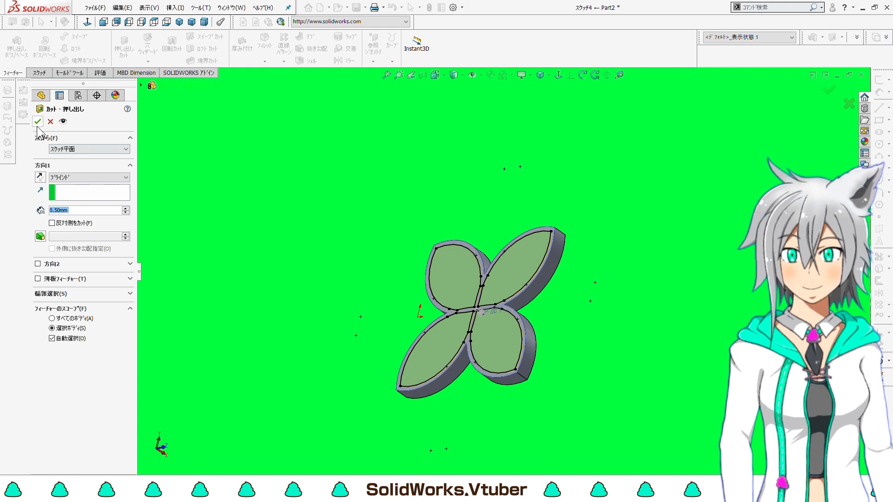
pyautogui.click(38, 123)
pyautogui.scroll(5, 593, 289)
pyautogui.moveTo(593, 289); pyautogui.dragTo(176, 317, button='middle')
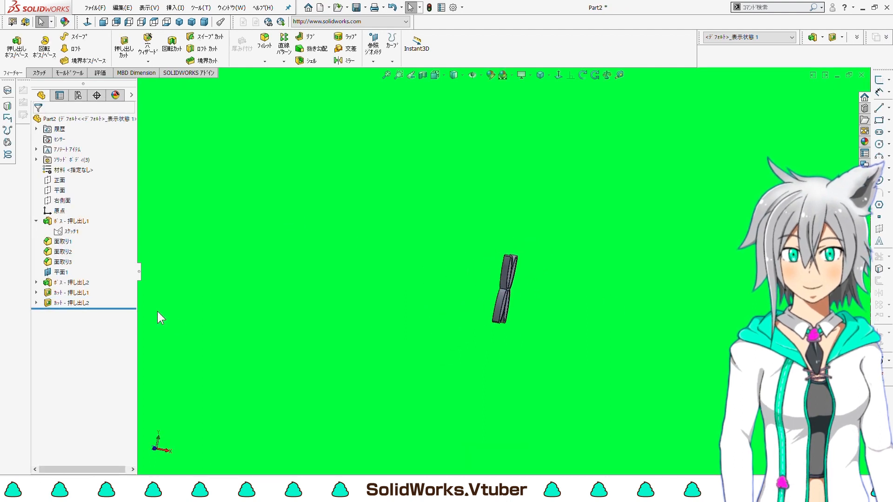
# - Show the hidden blade and handle bodies again alongside the guard
pyautogui.click(81, 303)
pyautogui.click(37, 160)
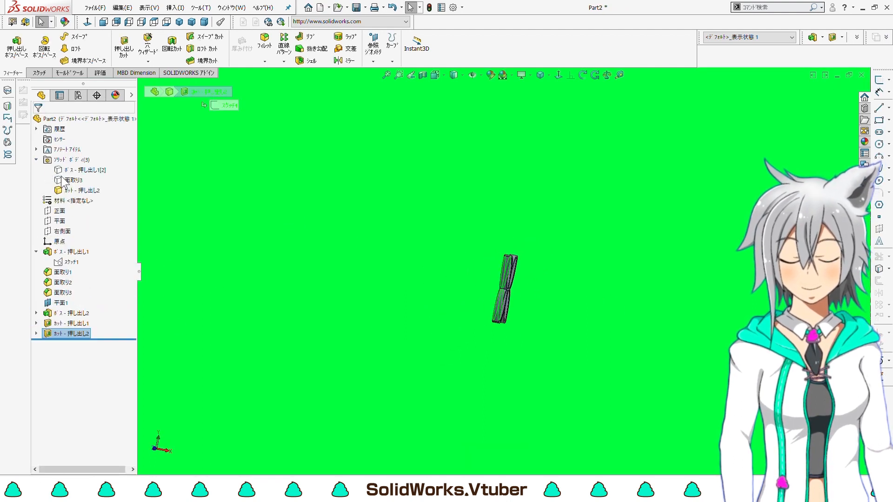
pyautogui.click(77, 171)
pyautogui.click(73, 178)
pyautogui.click(83, 165)
pyautogui.click(76, 169)
pyautogui.click(85, 157)
pyautogui.scroll(3, 495, 278)
pyautogui.scroll(-4, 507, 286)
pyautogui.moveTo(494, 278)
pyautogui.mouseDown(button='middle')
pyautogui.moveTo(544, 293)
pyautogui.moveTo(489, 286)
pyautogui.moveTo(481, 274)
pyautogui.mouseUp(button='middle')
pyautogui.scroll(-3, 507, 286)
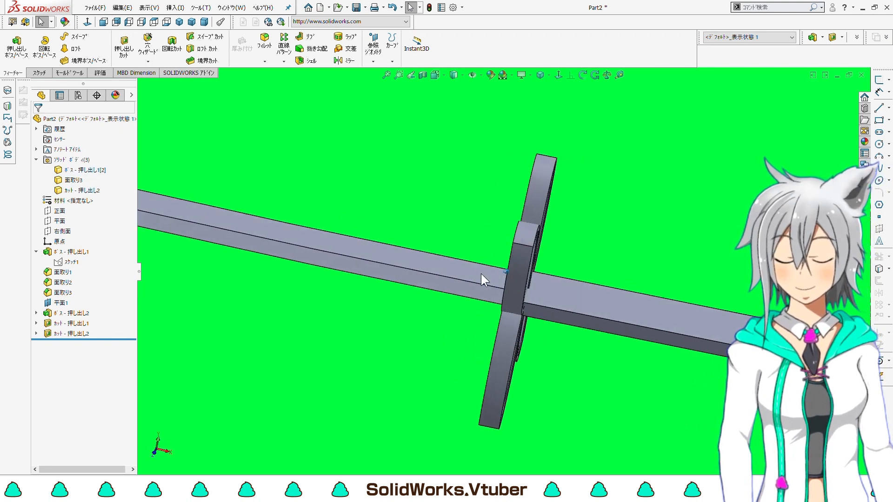
pyautogui.click(520, 260)
pyautogui.click(592, 246)
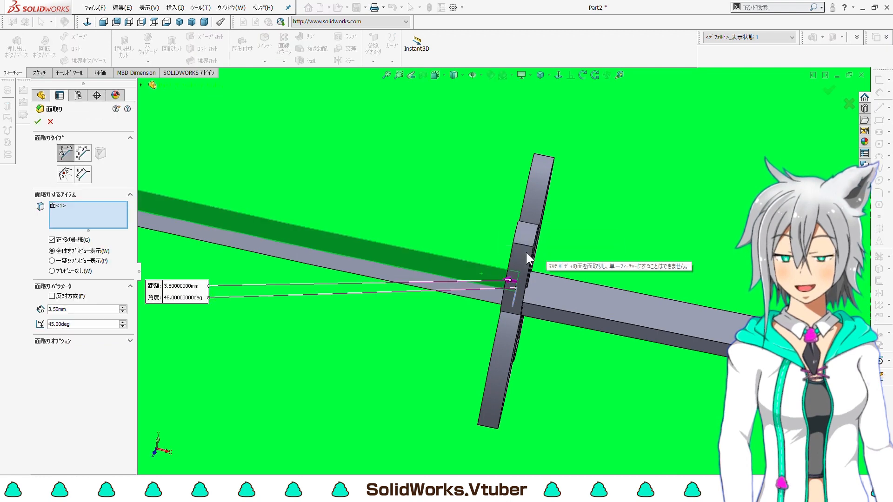
pyautogui.click(51, 121)
# - Hide the guard body and start a sketch on the blade's end face next to the handle, viewed face-on
pyautogui.rightClick(524, 249)
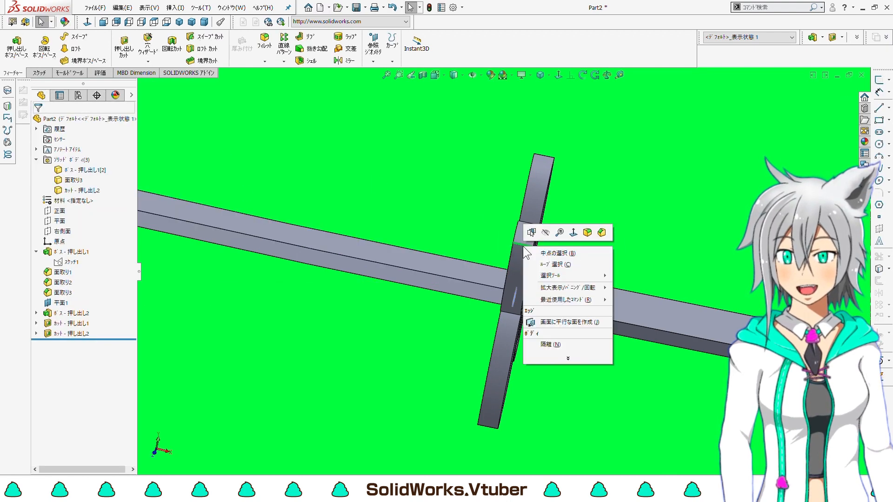
pyautogui.click(546, 232)
pyautogui.scroll(-11, 520, 295)
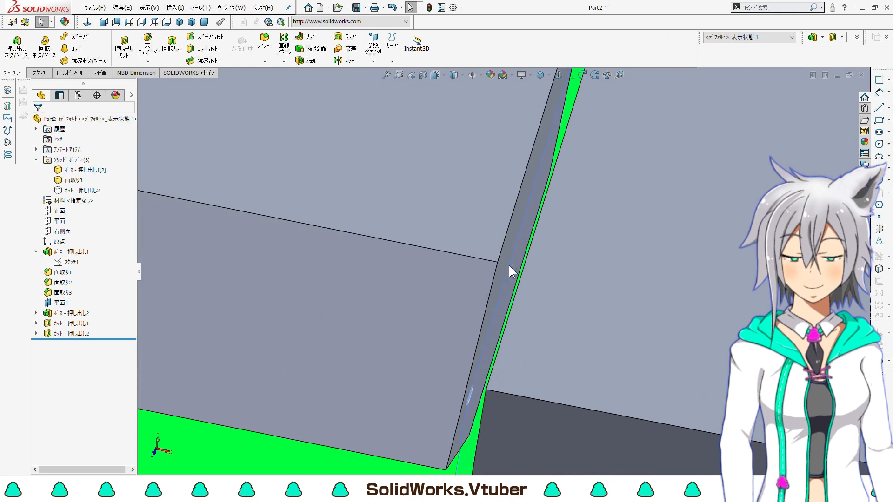
pyautogui.click(507, 254)
pyautogui.scroll(4, 507, 253)
pyautogui.click(29, 70)
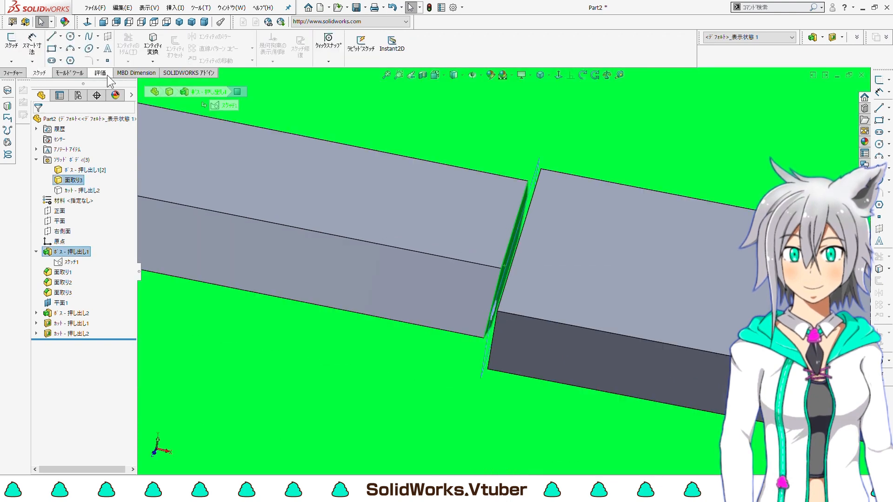
pyautogui.click(19, 49)
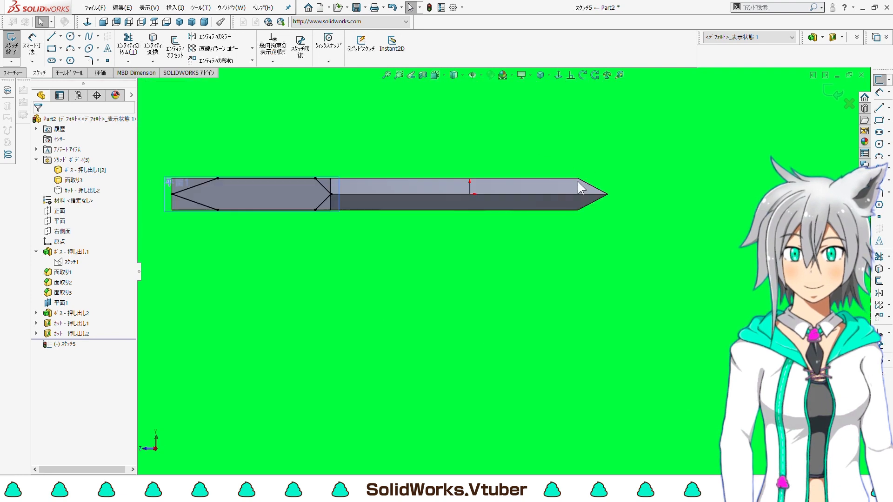
# - Draw a corner rectangle about 17 mm tall around the blade's end profile, with its side 2 mm beyond the long tapered point
pyautogui.scroll(2, 465, 205)
pyautogui.scroll(-4, 354, 218)
pyautogui.click(61, 49)
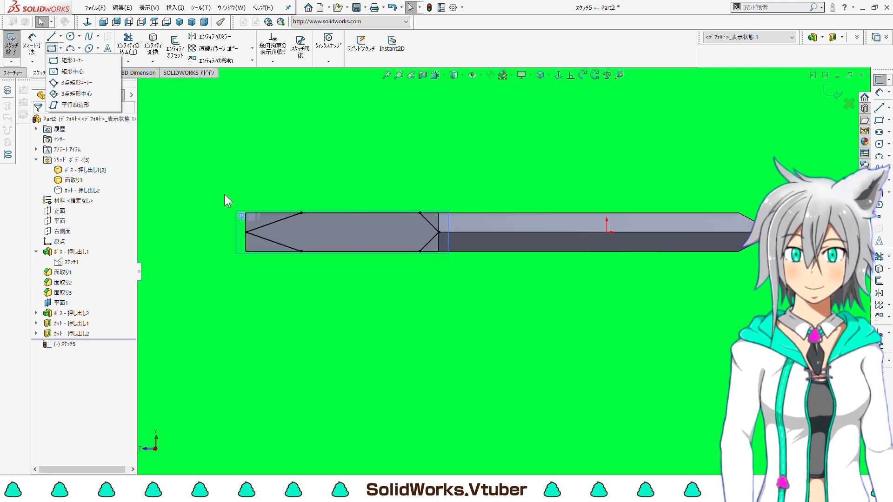
pyautogui.click(65, 60)
pyautogui.moveTo(225, 186)
pyautogui.mouseDown()
pyautogui.moveTo(339, 259)
pyautogui.moveTo(472, 282)
pyautogui.mouseUp()
pyautogui.click(32, 42)
pyautogui.click(246, 232)
pyautogui.click(225, 233)
pyautogui.click(245, 174)
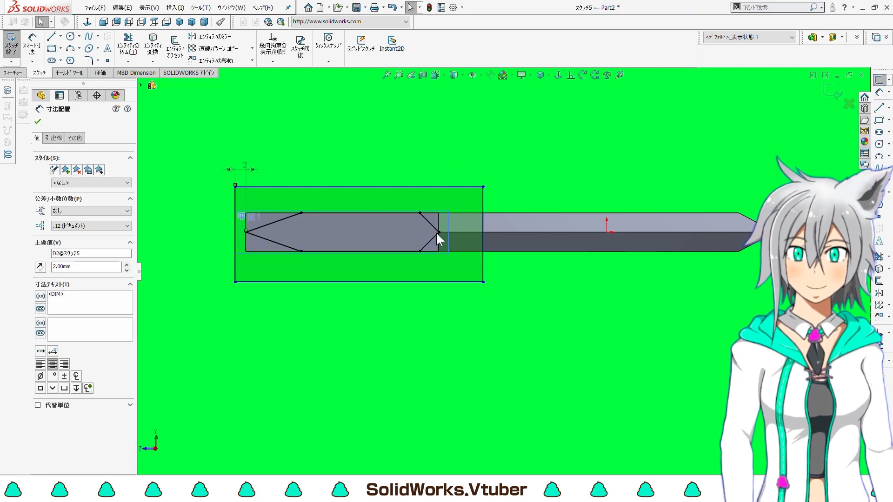
# - Dimension the rectangle's opposite side 2 mm from the blade profile's blunt point
pyautogui.click(440, 233)
pyautogui.click(484, 224)
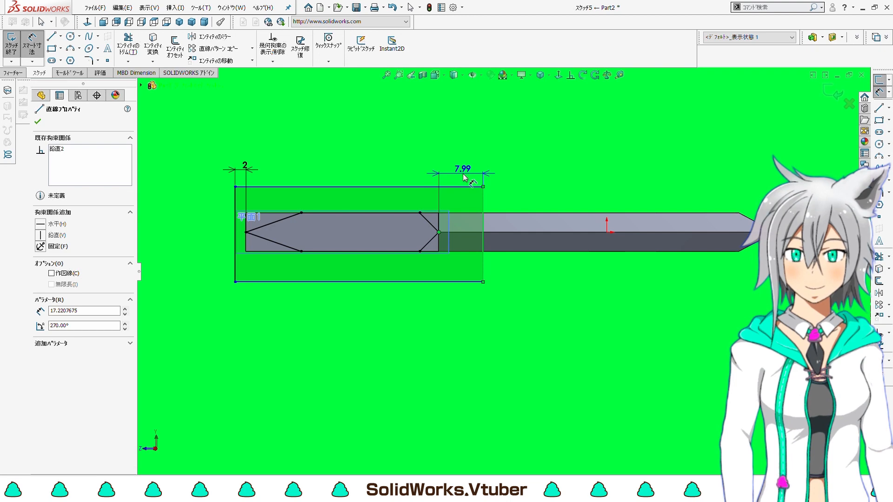
pyautogui.click(462, 174)
pyautogui.write('2')
pyautogui.press('Return')
# - Dimension the rectangle's upper and lower edges 2 mm from the blade profile's upper and lower edges
pyautogui.click(356, 213)
pyautogui.click(357, 172)
pyautogui.write('2')
pyautogui.press('Return')
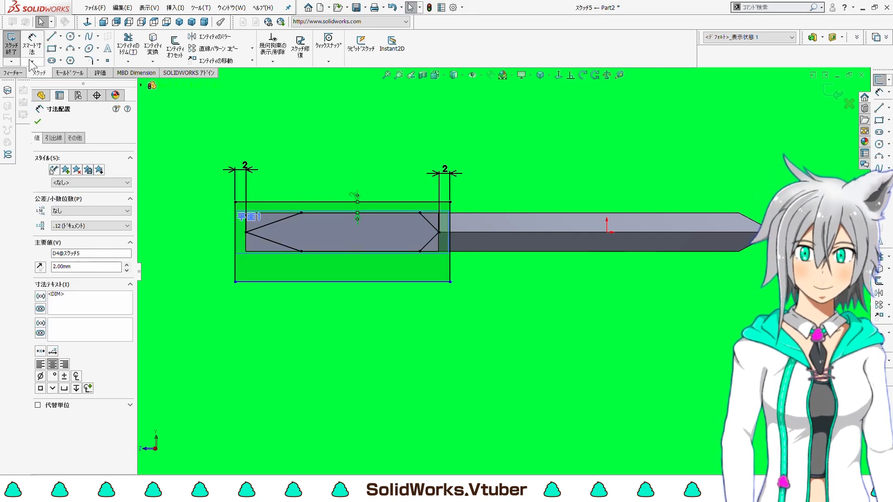
pyautogui.click(379, 282)
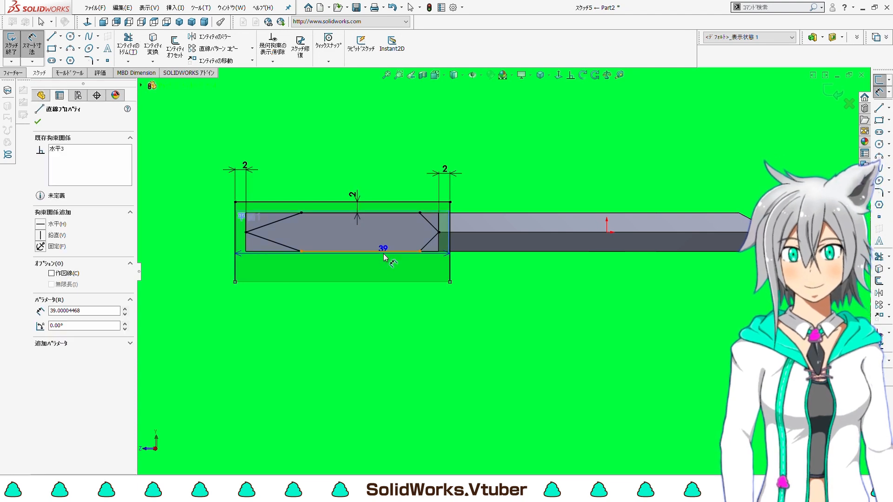
pyautogui.click(391, 306)
pyautogui.write('2')
pyautogui.press('Return')
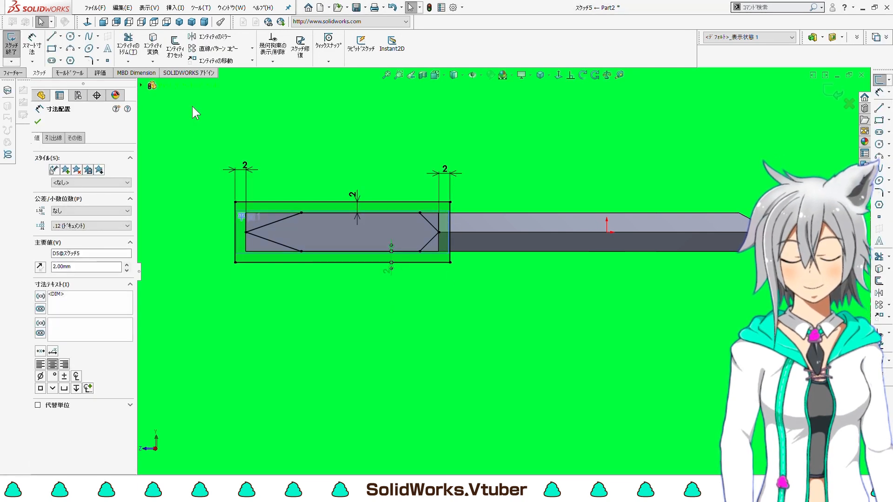
# - Round the rectangle's four corners with 5 mm sketch fillets
pyautogui.click(88, 60)
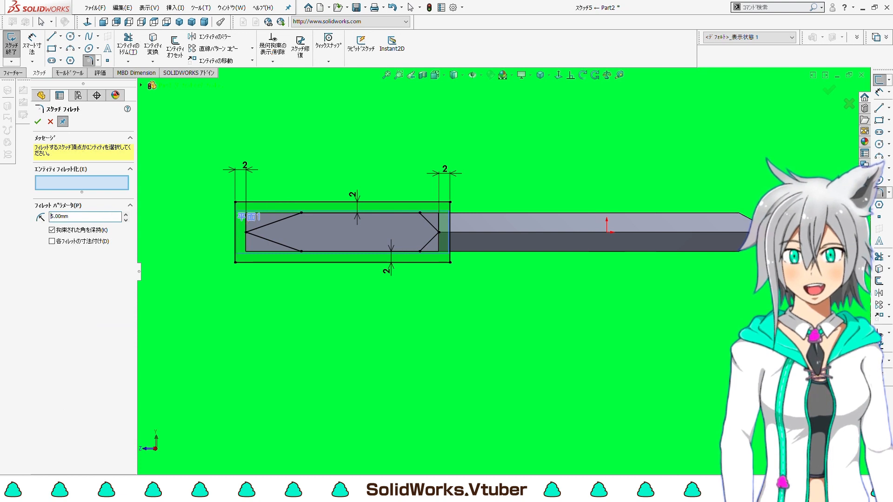
pyautogui.click(277, 263)
pyautogui.click(450, 203)
pyautogui.click(452, 261)
pyautogui.click(38, 121)
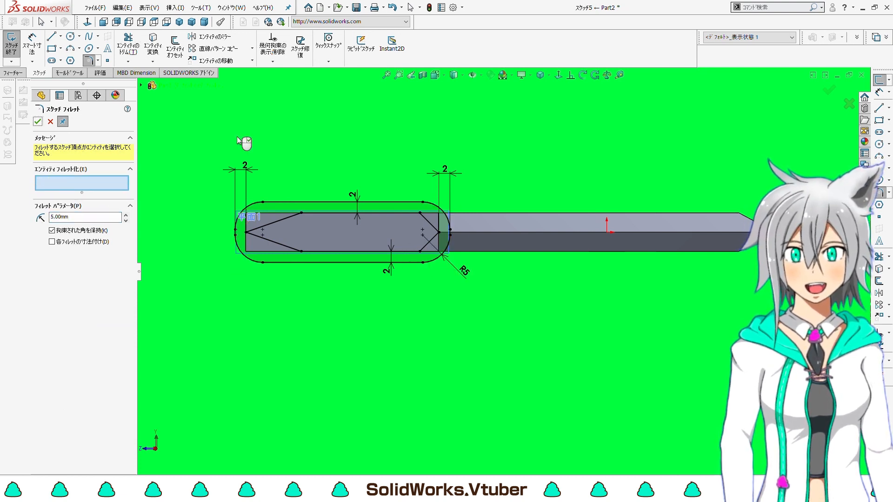
# - Extrude the rounded rectangular profile 10 mm toward the blade as a separate body, with result merging turned off
pyautogui.click(18, 73)
pyautogui.click(49, 123)
pyautogui.click(18, 48)
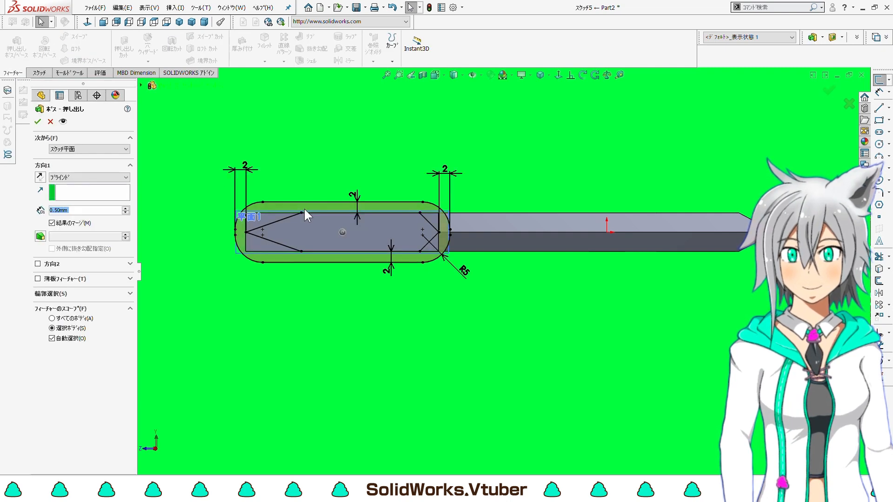
pyautogui.scroll(-3, 303, 207)
pyautogui.moveTo(314, 222)
pyautogui.mouseDown(button='middle')
pyautogui.moveTo(326, 236)
pyautogui.moveTo(303, 258)
pyautogui.mouseUp(button='middle')
pyautogui.scroll(5, 320, 220)
pyautogui.scroll(-4, 303, 258)
pyautogui.scroll(3, 303, 257)
pyautogui.scroll(-3, 303, 257)
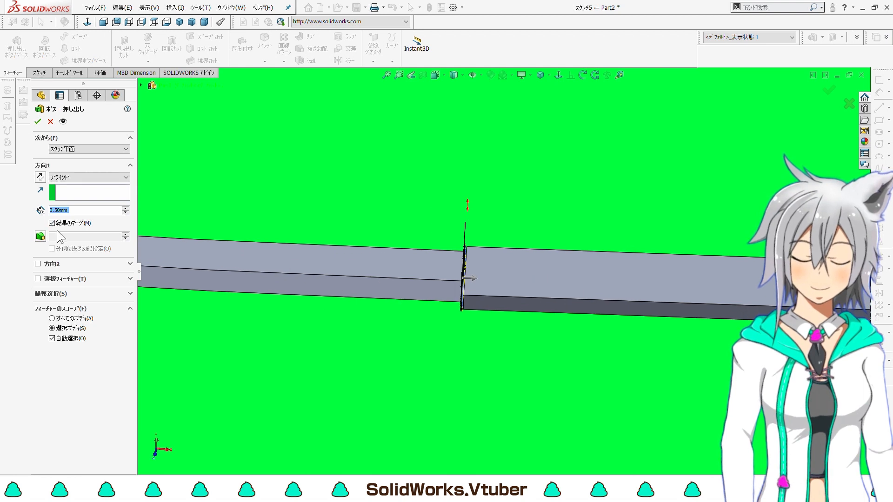
pyautogui.write('10')
pyautogui.press('Return')
# - Show the hidden guard body and accept the collar extrusion
pyautogui.click(142, 86)
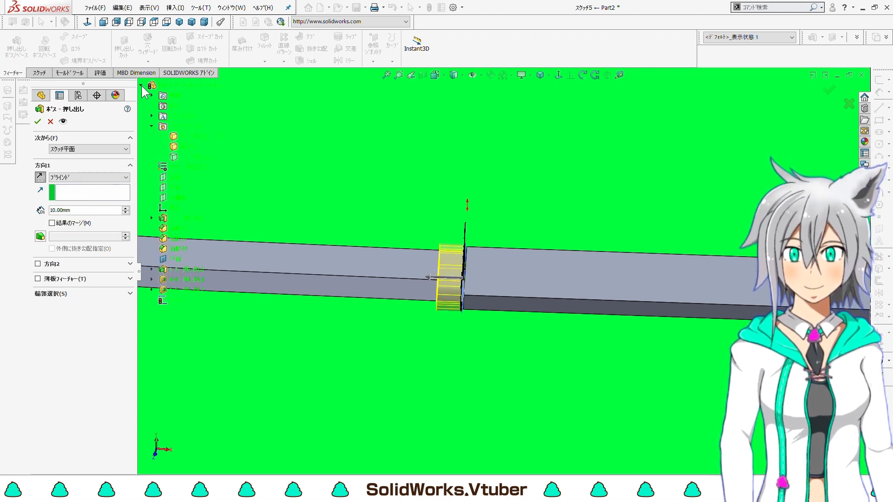
pyautogui.rightClick(186, 154)
pyautogui.click(206, 174)
pyautogui.scroll(3, 465, 205)
pyautogui.moveTo(467, 205); pyautogui.dragTo(484, 227, button='middle')
pyautogui.scroll(-4, 484, 227)
pyautogui.scroll(3, 485, 227)
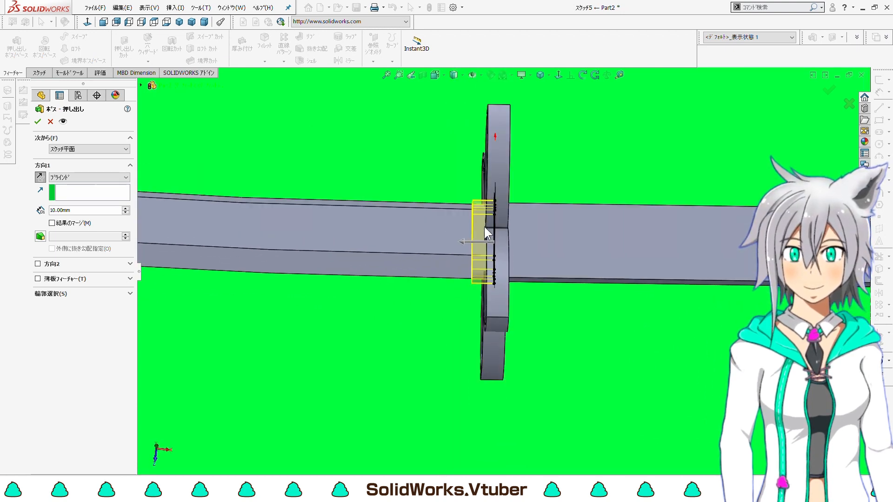
pyautogui.press('Return')
pyautogui.scroll(3, 540, 246)
pyautogui.moveTo(554, 253); pyautogui.dragTo(471, 246, button='middle')
pyautogui.scroll(-2, 476, 246)
pyautogui.scroll(2, 475, 246)
pyautogui.scroll(-2, 476, 247)
pyautogui.scroll(-2, 588, 324)
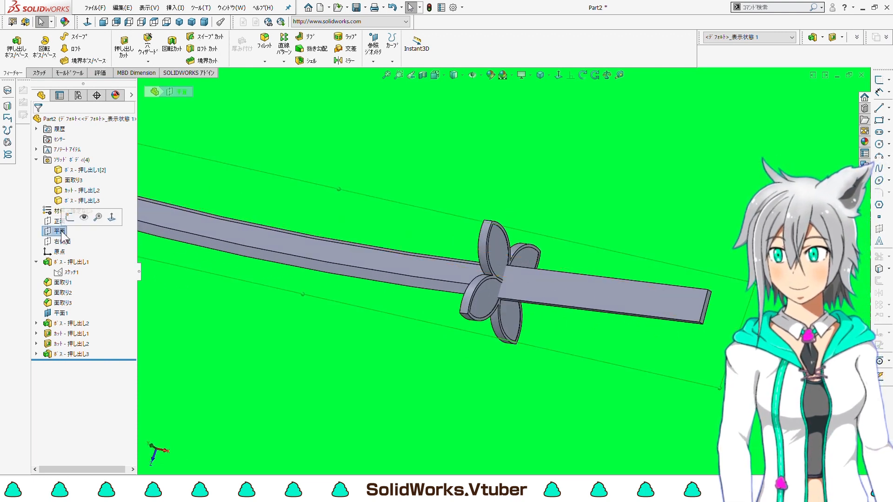
# - Start a sketch on the Top plane (平面) and convert the handle face's outline into it
pyautogui.click(31, 73)
pyautogui.click(12, 45)
pyautogui.scroll(5, 508, 271)
pyautogui.moveTo(613, 280); pyautogui.dragTo(602, 292, button='middle')
pyautogui.scroll(-2, 602, 292)
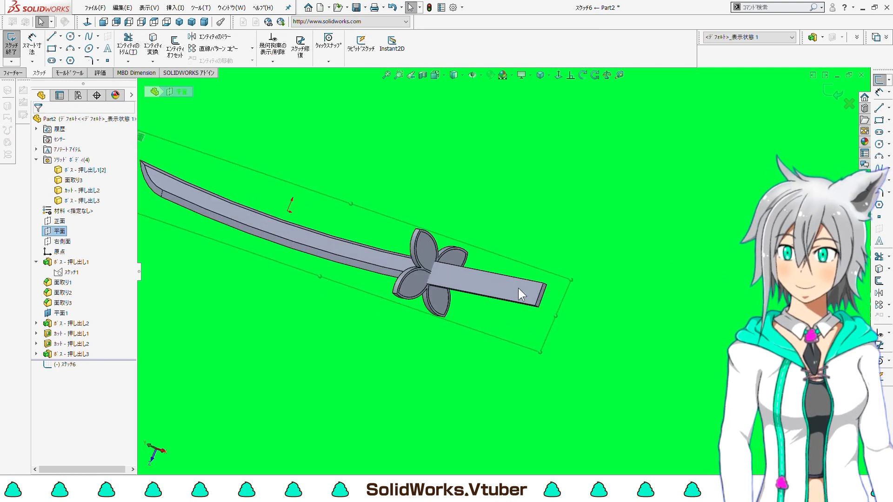
pyautogui.click(518, 288)
pyautogui.click(153, 46)
# - Extrude the handle outline 25 mm from the mid plane, merging it only with the handle body
pyautogui.click(14, 73)
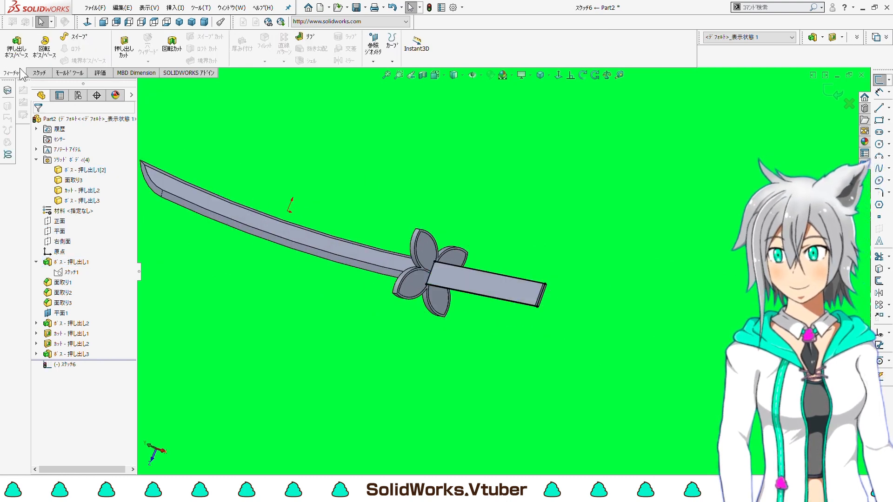
pyautogui.scroll(-4, 473, 270)
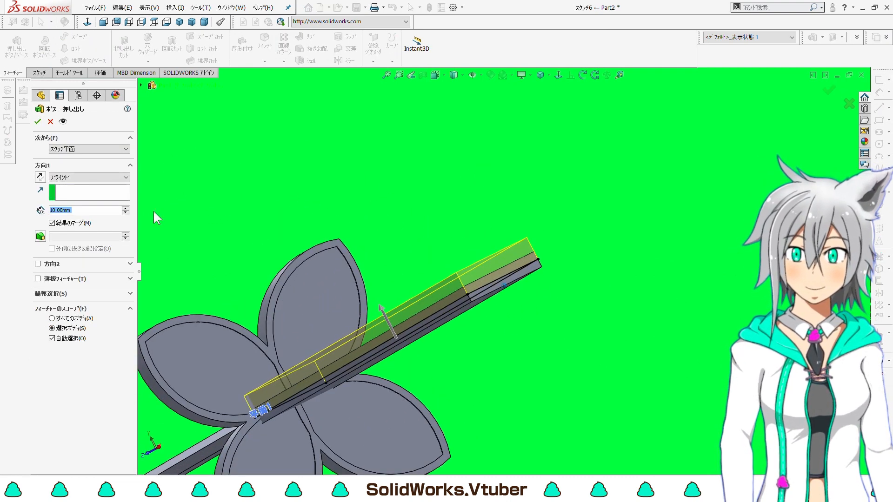
pyautogui.click(61, 228)
pyautogui.scroll(5, 495, 266)
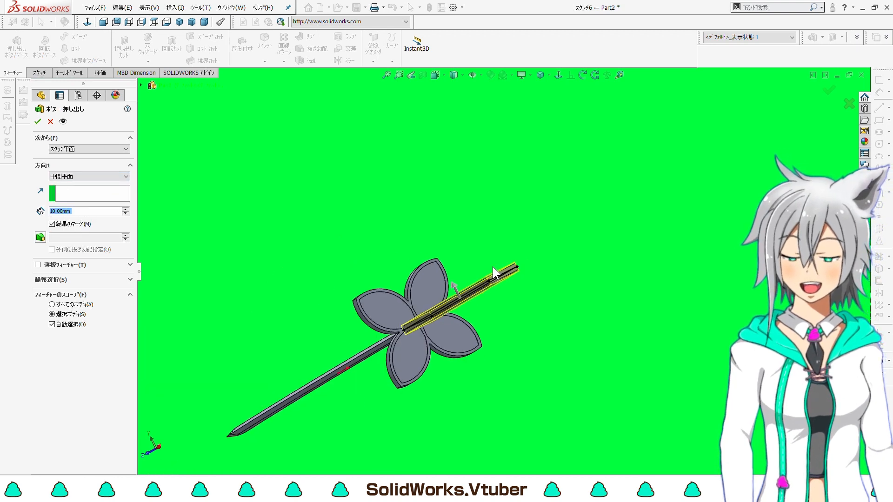
pyautogui.scroll(-2, 493, 266)
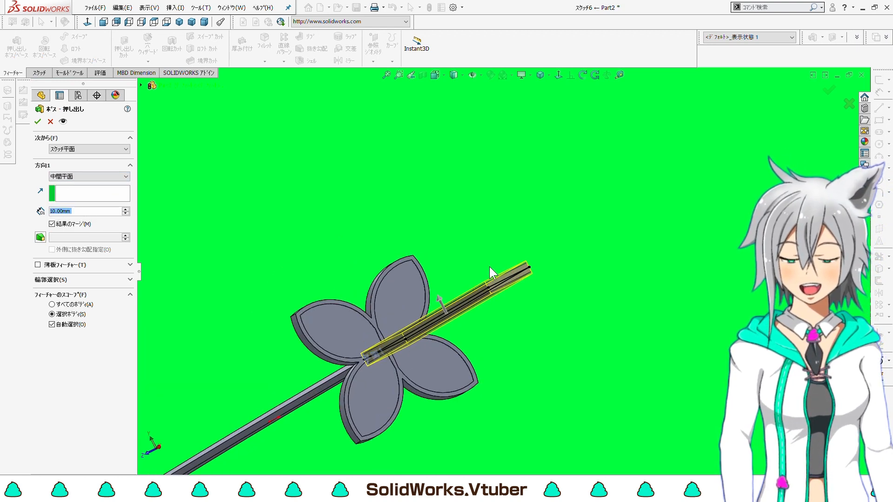
pyautogui.write('25')
pyautogui.press('Return')
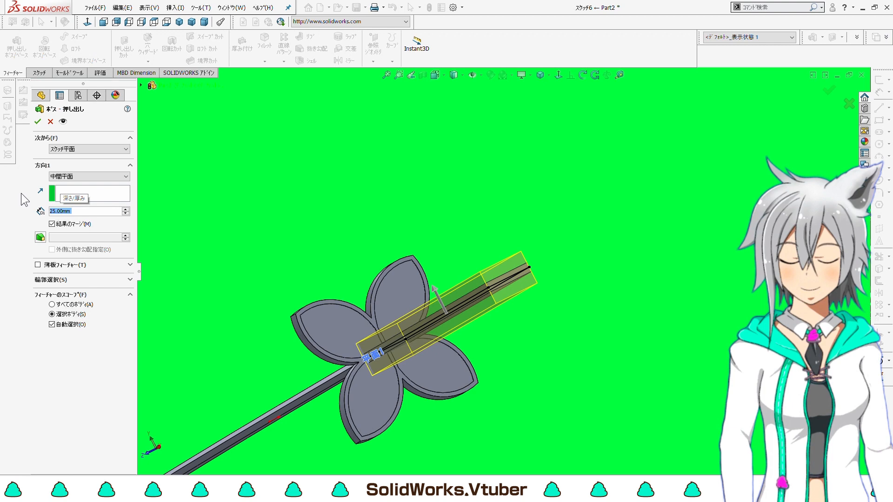
pyautogui.click(51, 325)
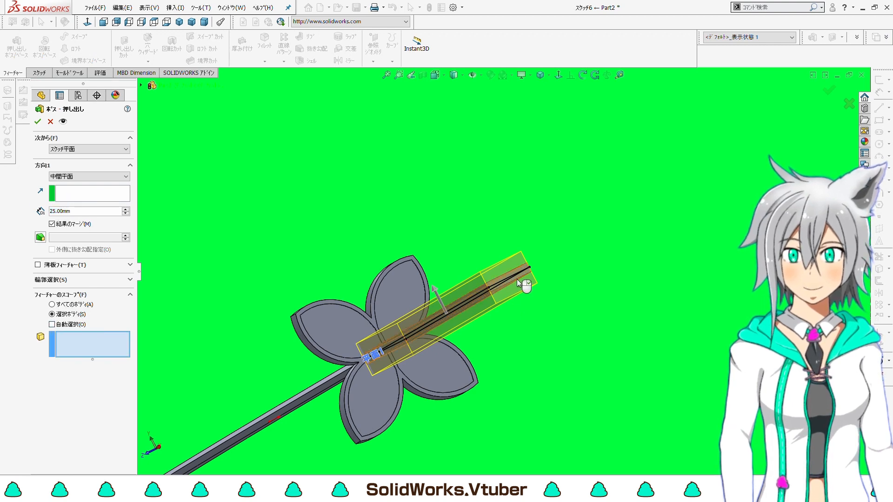
pyautogui.click(517, 279)
pyautogui.rightClick(509, 280)
pyautogui.scroll(6, 498, 280)
pyautogui.moveTo(497, 279); pyautogui.dragTo(513, 336, button='middle')
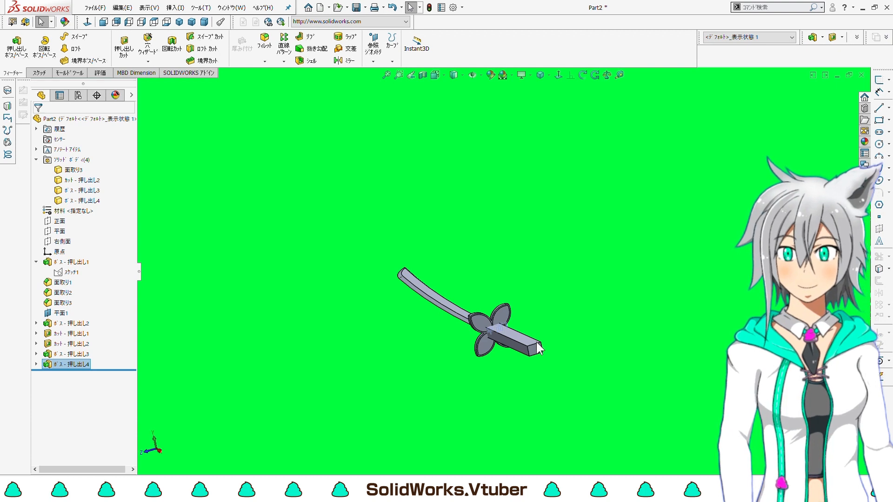
# - Fillet the handle block's lengthwise edges and the edges of its free end with a 12 mm radius
pyautogui.scroll(-10, 550, 342)
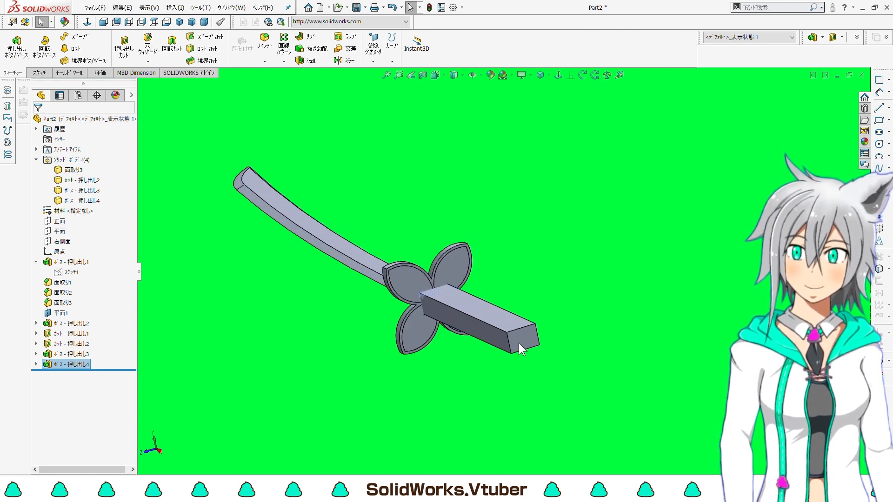
pyautogui.click(491, 316)
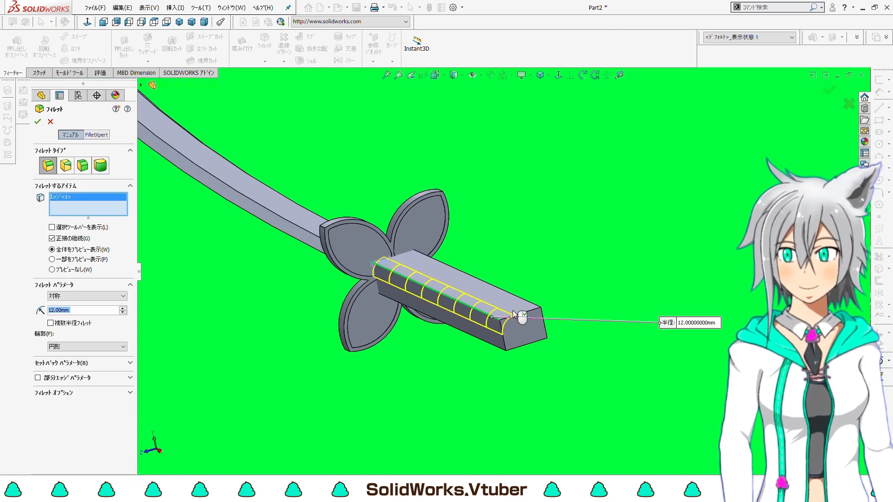
pyautogui.click(524, 298)
pyautogui.moveTo(524, 299); pyautogui.dragTo(564, 286, button='middle')
pyautogui.scroll(-4, 552, 306)
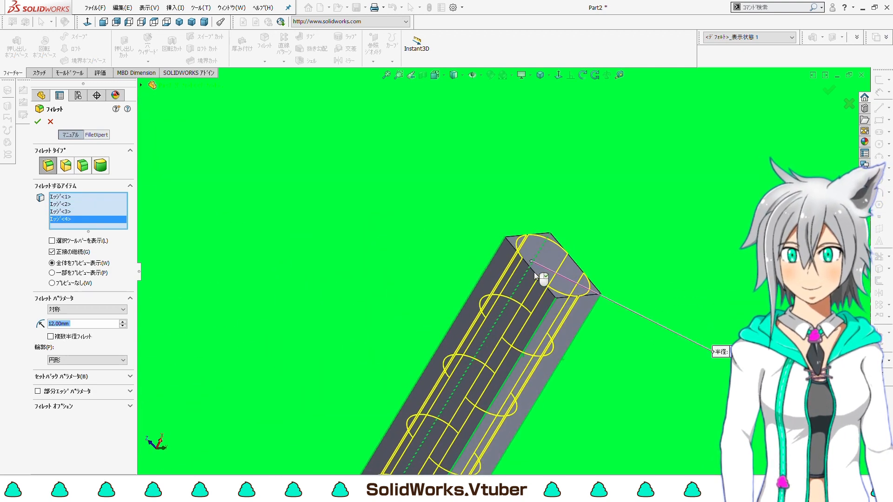
pyautogui.click(534, 272)
pyautogui.click(571, 296)
pyautogui.moveTo(581, 270); pyautogui.dragTo(518, 238, button='middle')
pyautogui.click(575, 291)
pyautogui.click(579, 305)
pyautogui.click(589, 292)
pyautogui.click(525, 213)
pyautogui.scroll(3, 526, 214)
pyautogui.scroll(-2, 518, 238)
pyautogui.rightClick(518, 238)
pyautogui.scroll(4, 518, 238)
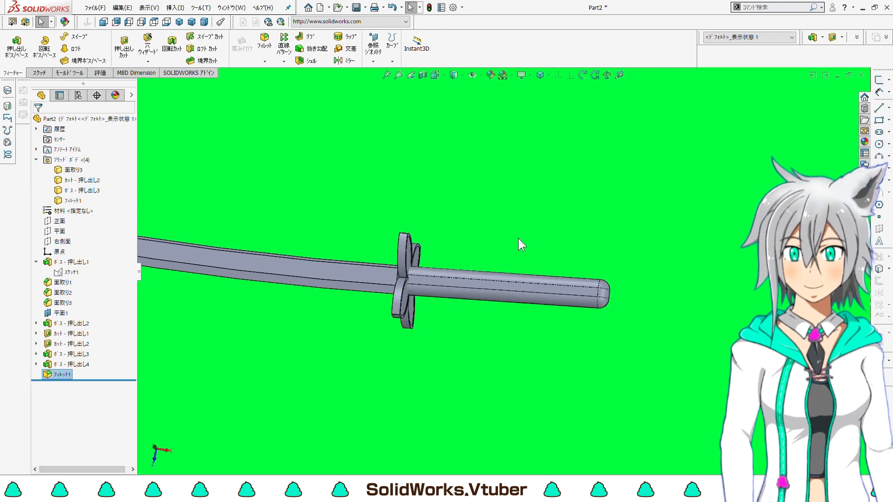
# - Start a sketch on the Top plane (平面) viewed normal to it and hide the guard body
pyautogui.click(39, 73)
pyautogui.click(11, 43)
pyautogui.click(558, 74)
pyautogui.scroll(-3, 662, 261)
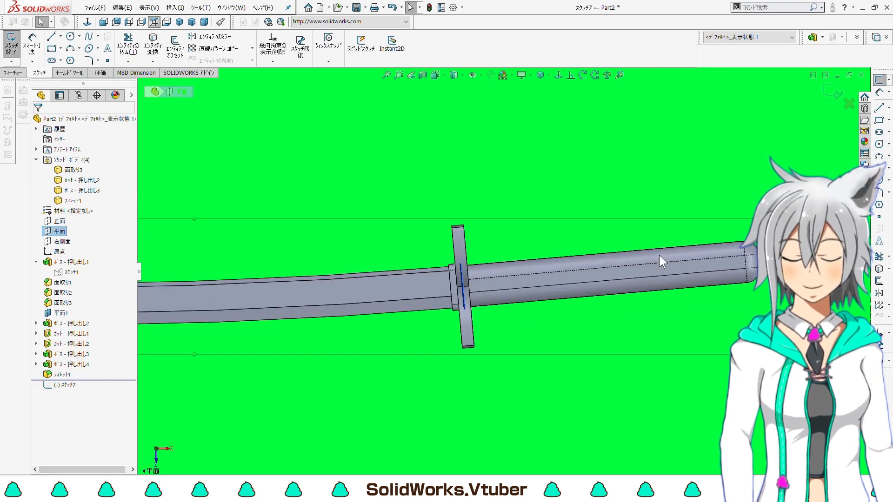
pyautogui.scroll(-2, 660, 255)
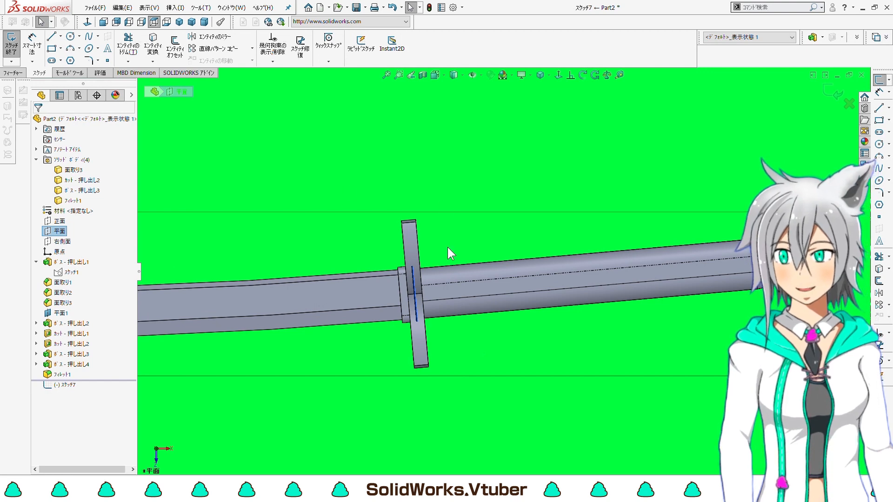
pyautogui.rightClick(412, 239)
pyautogui.click(442, 358)
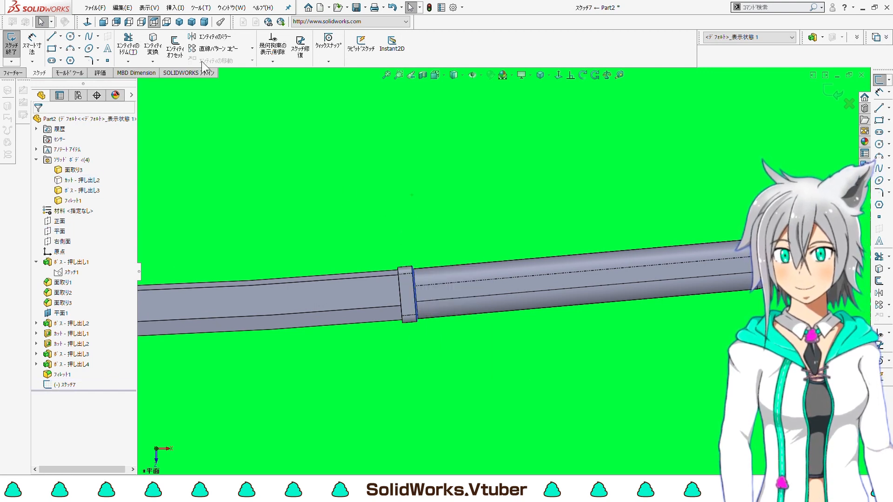
# - Draw a construction line along the middle of the handle from its collar end to its rounded end
pyautogui.click(52, 37)
pyautogui.scroll(-3, 407, 273)
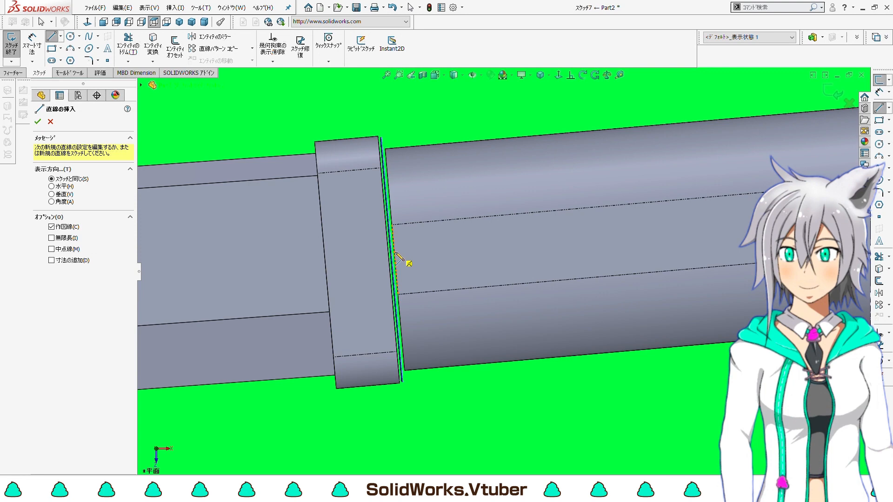
pyautogui.click(395, 259)
pyautogui.scroll(6, 535, 239)
pyautogui.keyDown('ctrl'); pyautogui.moveTo(782, 238); pyautogui.dragTo(596, 253, button='middle'); pyautogui.keyUp('ctrl')
pyautogui.scroll(-5, 786, 245)
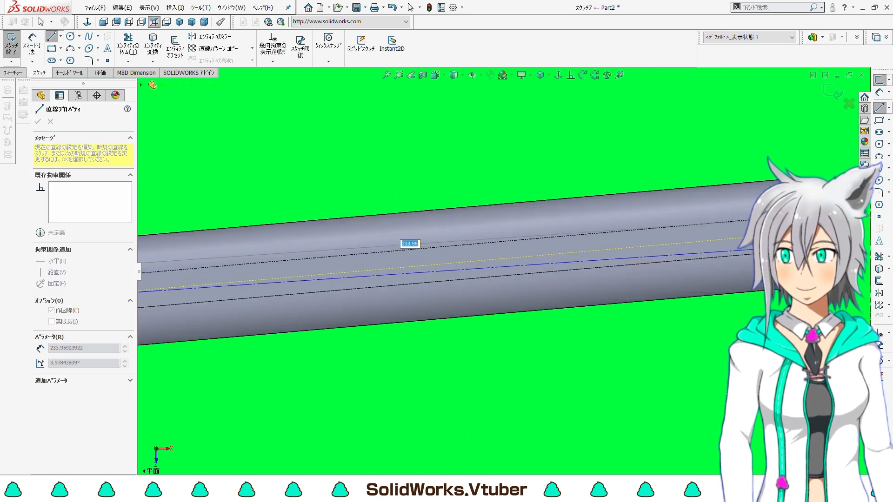
pyautogui.doubleClick(811, 223)
pyautogui.scroll(9, 791, 221)
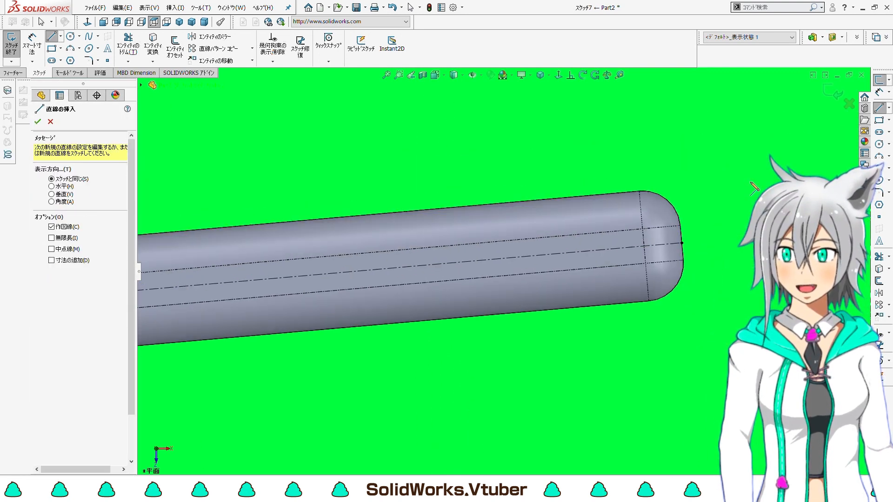
# - Draw a construction line across the full width of the handle near the collar, perpendicular to its edges
pyautogui.scroll(-5, 344, 279)
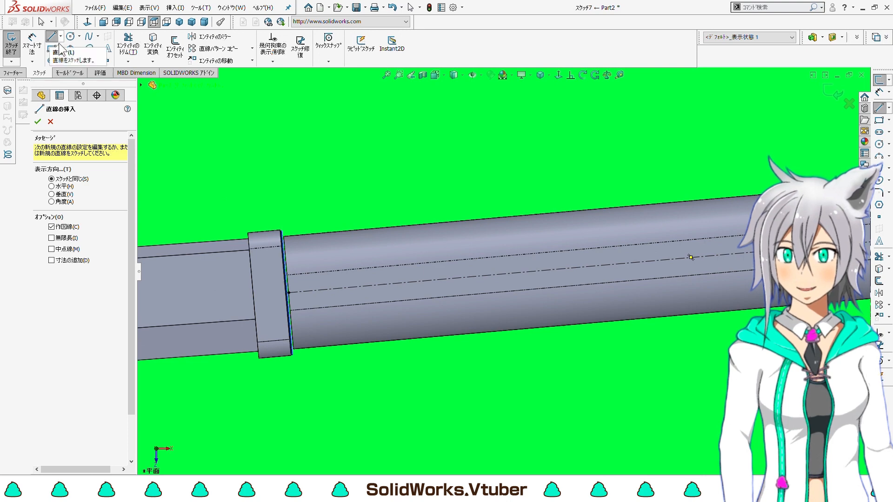
pyautogui.click(334, 233)
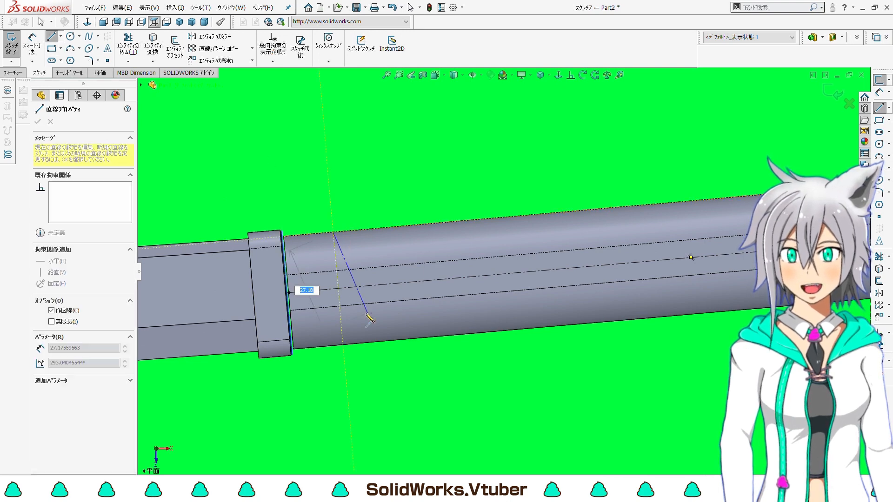
pyautogui.doubleClick(344, 345)
# - Draw a diamond of solid lines centred near the construction lines' crossing, with two points on the handle's outer edges
pyautogui.click(61, 37)
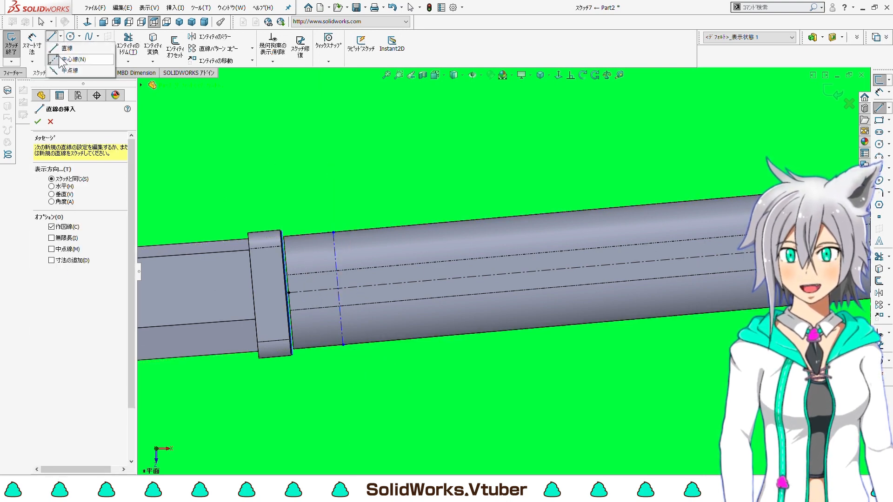
pyautogui.click(68, 46)
pyautogui.scroll(3, 374, 242)
pyautogui.scroll(-3, 352, 269)
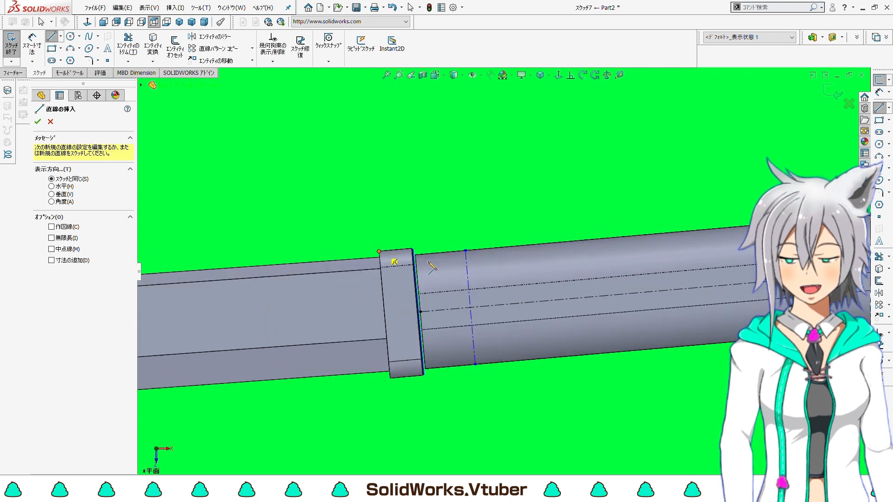
pyautogui.click(404, 249)
pyautogui.click(422, 317)
pyautogui.click(469, 382)
pyautogui.click(513, 308)
pyautogui.click(458, 244)
# - Draw a smaller diamond inside the first one, with its points on the two construction lines
pyautogui.click(459, 262)
pyautogui.click(439, 315)
pyautogui.click(468, 365)
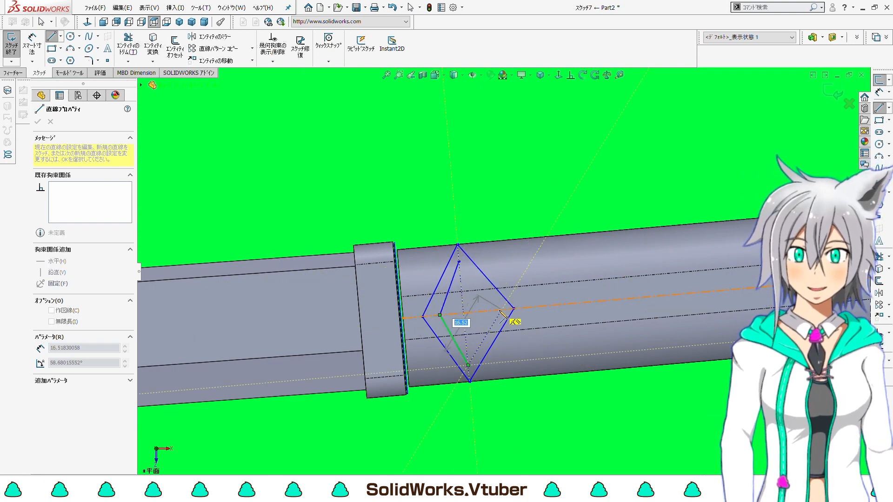
pyautogui.click(483, 312)
pyautogui.click(459, 262)
pyautogui.keyDown('ctrl'); pyautogui.moveTo(459, 261); pyautogui.dragTo(406, 269, button='middle'); pyautogui.keyUp('ctrl')
# - Dimension the inner diamond's two side points 7 mm each from the crosswise construction line
pyautogui.click(32, 45)
pyautogui.scroll(-2, 391, 144)
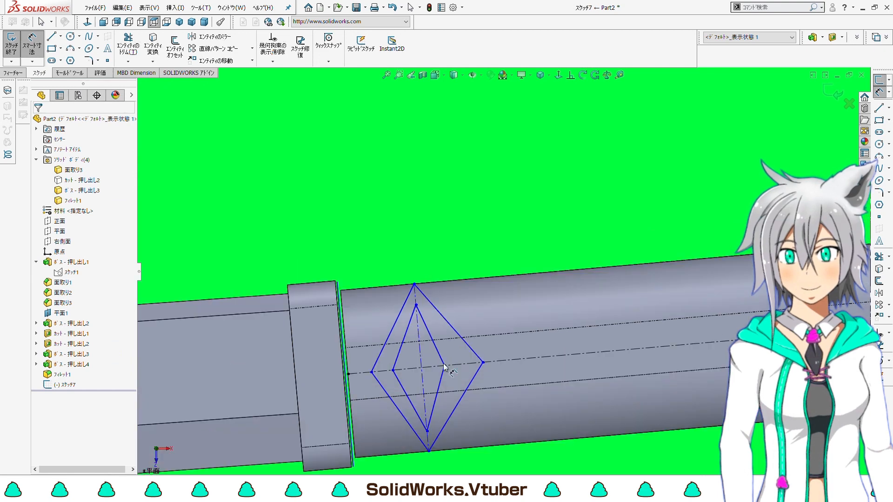
pyautogui.click(393, 370)
pyautogui.click(415, 284)
pyautogui.click(387, 252)
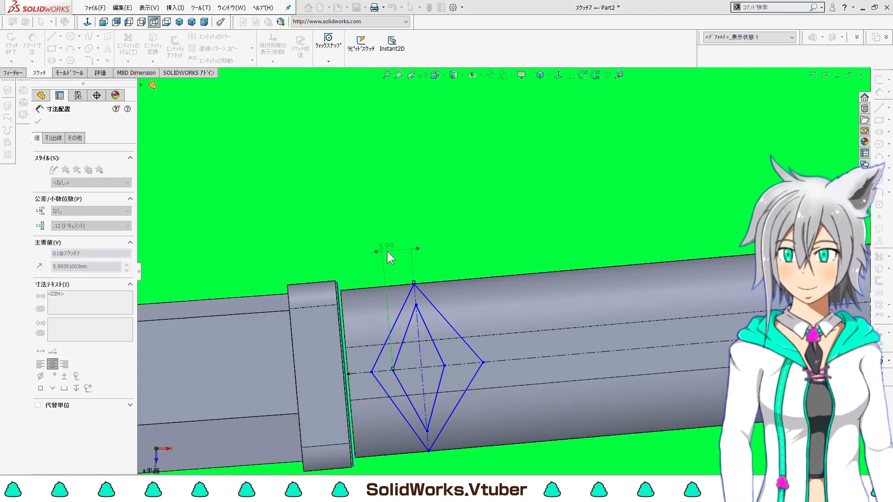
pyautogui.write('7')
pyautogui.press('Return')
pyautogui.click(445, 367)
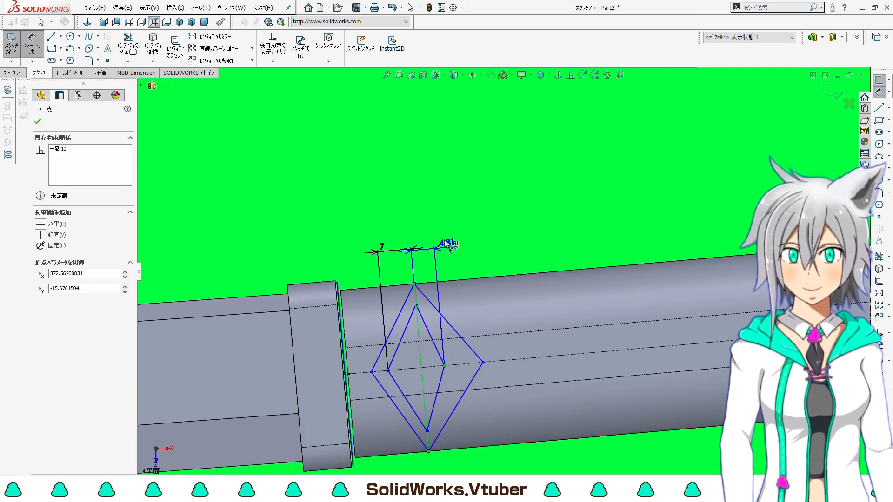
pyautogui.click(426, 219)
pyautogui.write('7')
pyautogui.press('Return')
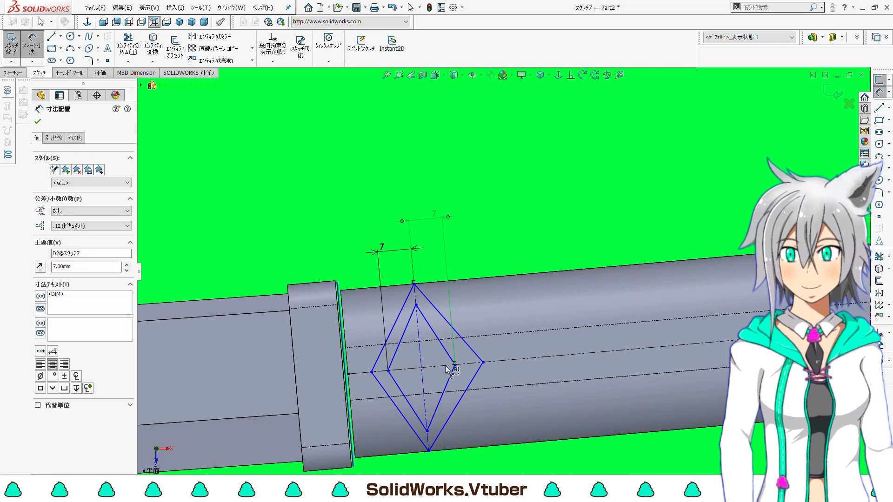
# - Dimension the inner diamond's upper and lower points 13 mm each from the handle's lengthwise construction line
pyautogui.click(417, 306)
pyautogui.click(438, 367)
pyautogui.click(519, 225)
pyautogui.press('Return')
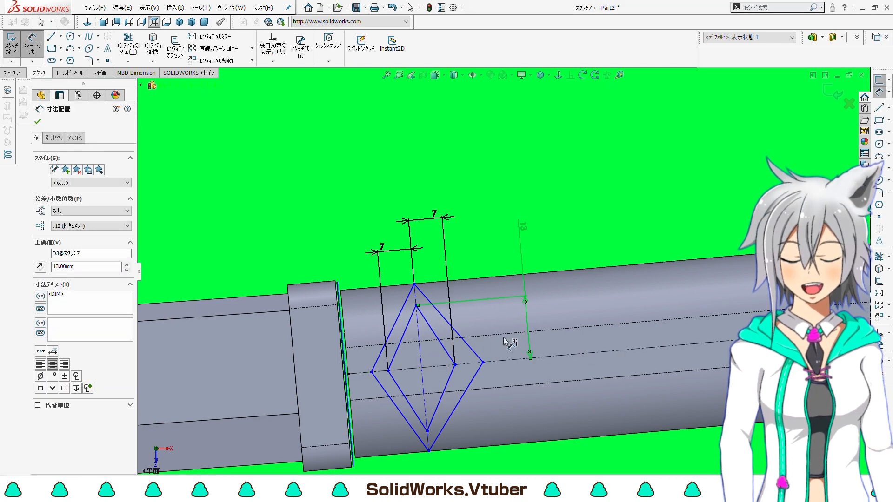
pyautogui.scroll(2, 504, 333)
pyautogui.click(503, 334)
pyautogui.click(450, 383)
pyautogui.click(545, 412)
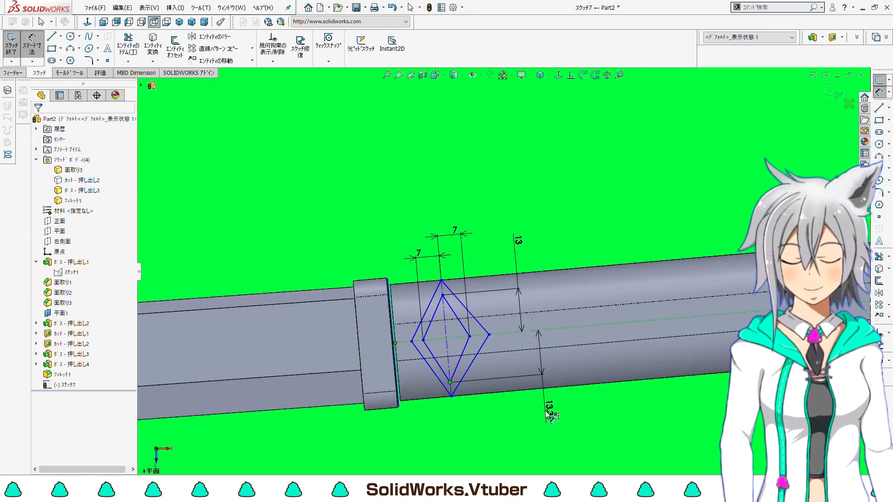
pyautogui.write('13')
pyautogui.press('Return')
pyautogui.scroll(2, 542, 322)
pyautogui.scroll(-3, 479, 285)
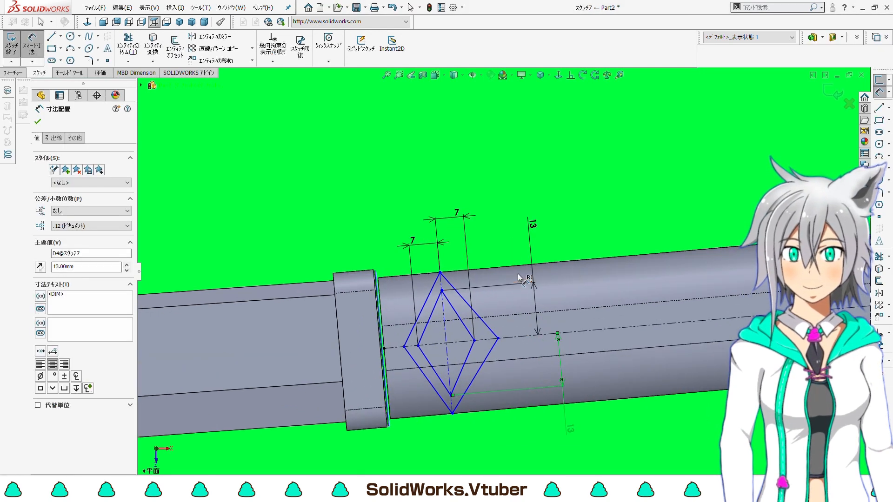
# - Make the outer diamond's two upper sides parallel to the matching sides of the inner diamond
pyautogui.keyDown('ctrl'); pyautogui.click(429, 319); pyautogui.keyUp('ctrl')
pyautogui.keyDown('ctrl'); pyautogui.click(423, 309); pyautogui.keyUp('ctrl')
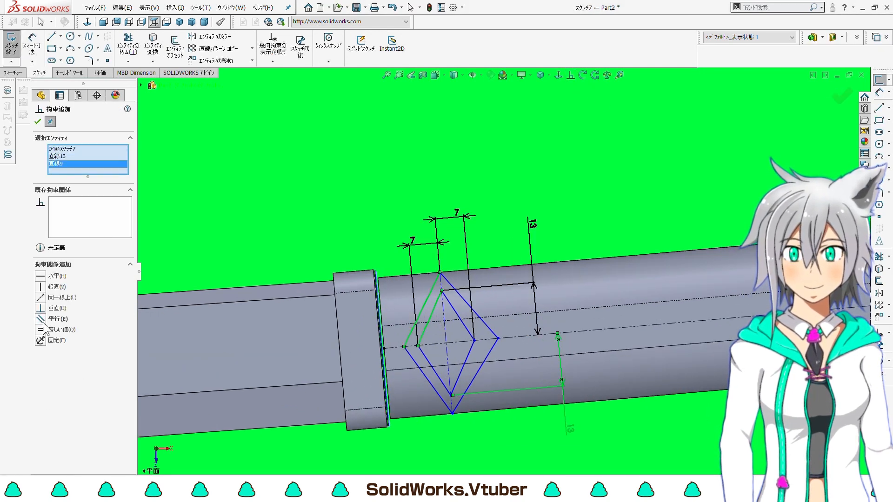
pyautogui.click(37, 122)
pyautogui.click(476, 312)
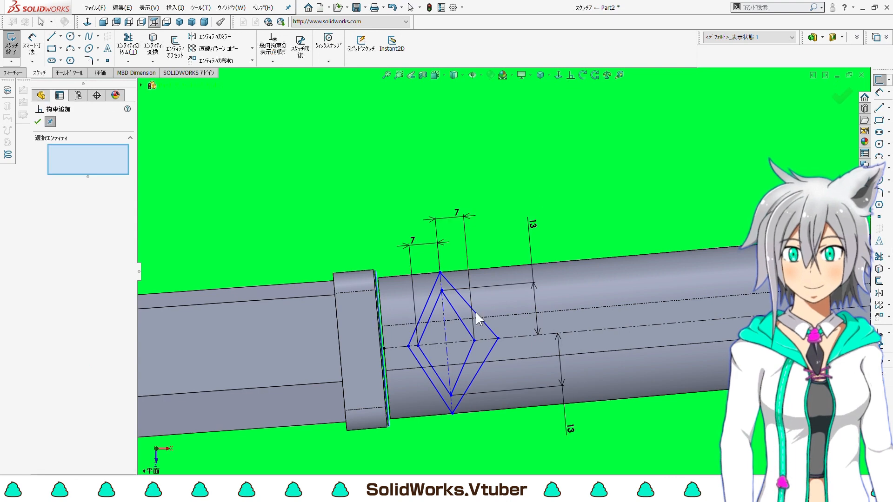
pyautogui.keyDown('ctrl'); pyautogui.click(464, 329); pyautogui.keyUp('ctrl')
pyautogui.click(38, 121)
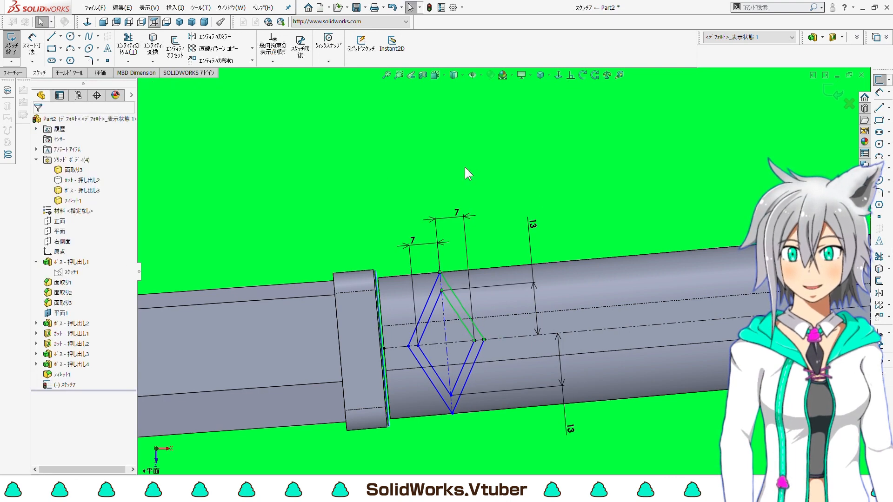
# - Try to make the lower-left sides of the two diamonds parallel, and delete the added relation
pyautogui.click(570, 75)
pyautogui.click(426, 359)
pyautogui.keyDown('ctrl'); pyautogui.click(425, 372); pyautogui.keyUp('ctrl')
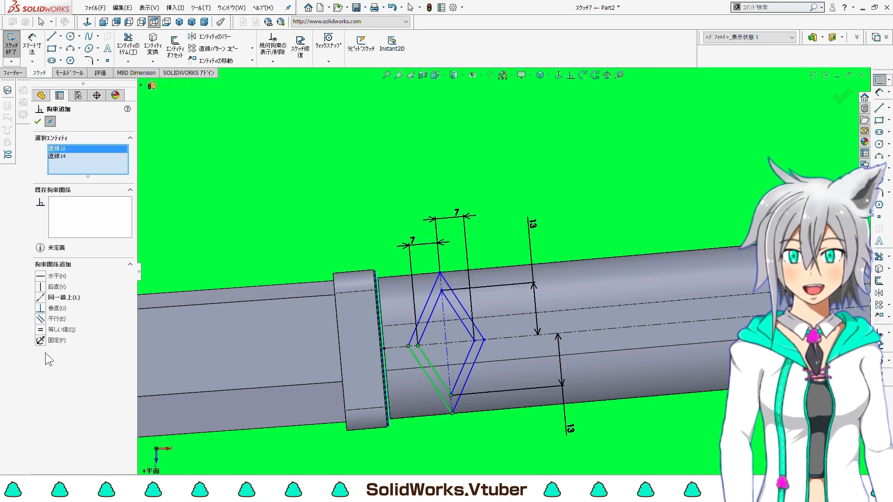
pyautogui.rightClick(73, 200)
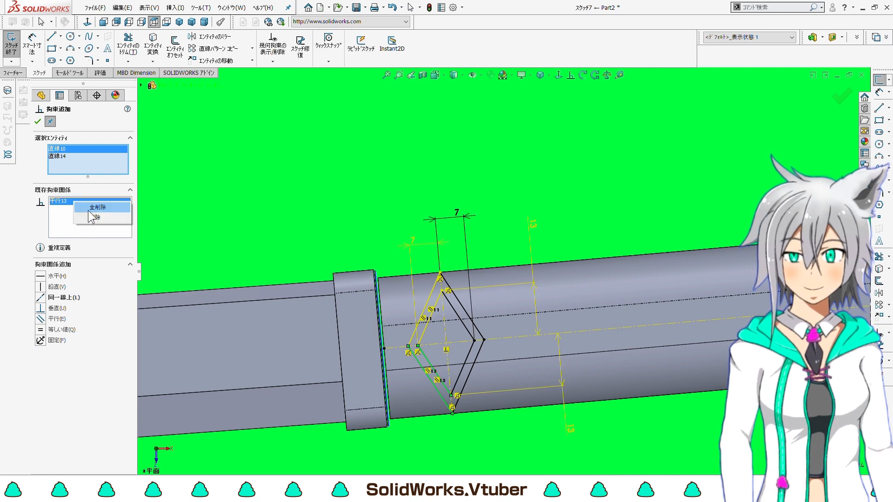
pyautogui.click(88, 211)
pyautogui.click(38, 122)
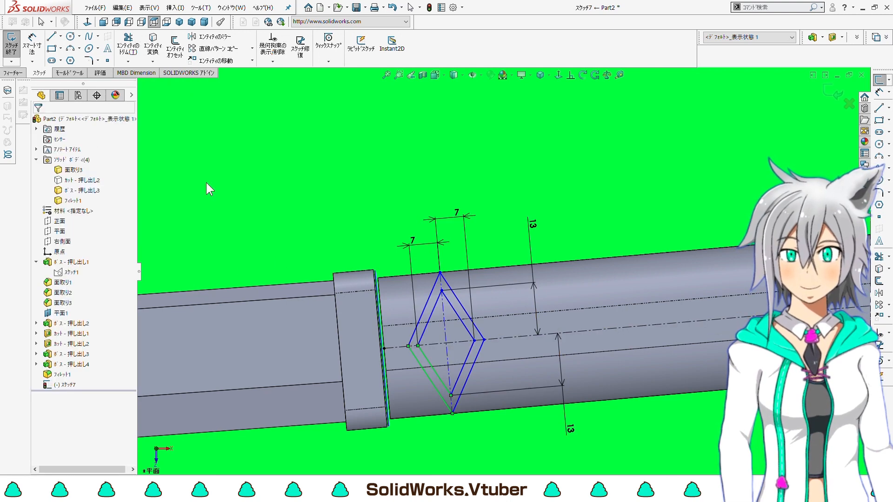
pyautogui.click(439, 392)
pyautogui.click(39, 121)
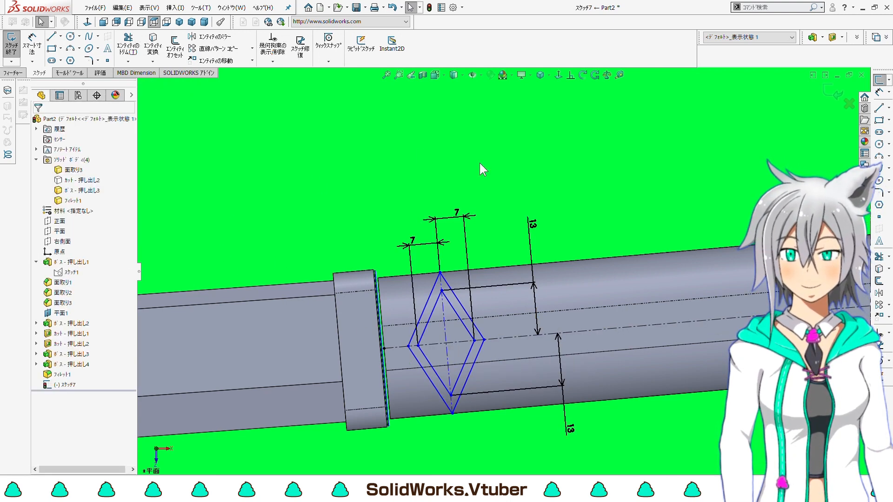
pyautogui.click(444, 400)
pyautogui.click(469, 396)
pyautogui.click(470, 378)
pyautogui.click(531, 394)
pyautogui.scroll(2, 534, 353)
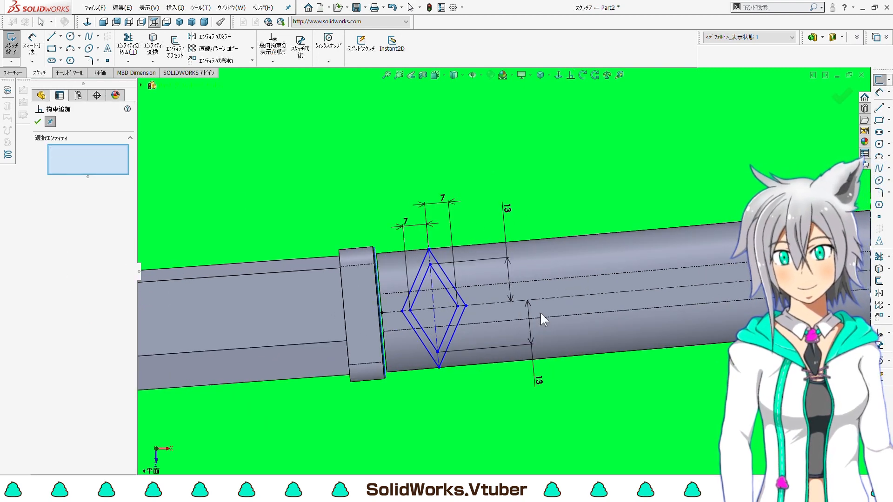
pyautogui.click(38, 122)
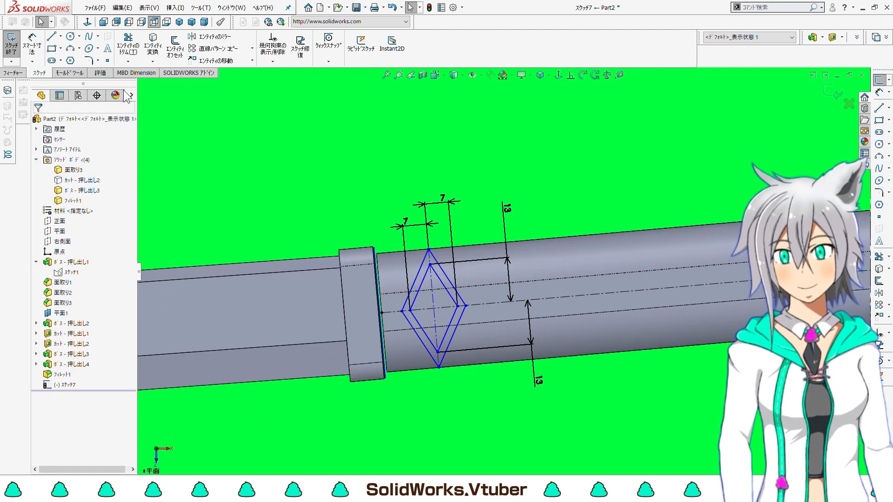
# - Dimension the inner diamond's point nearest the guard 10 mm from the midpoint of the handle's end
pyautogui.click(32, 41)
pyautogui.scroll(-5, 487, 342)
pyautogui.scroll(4, 455, 317)
pyautogui.click(423, 224)
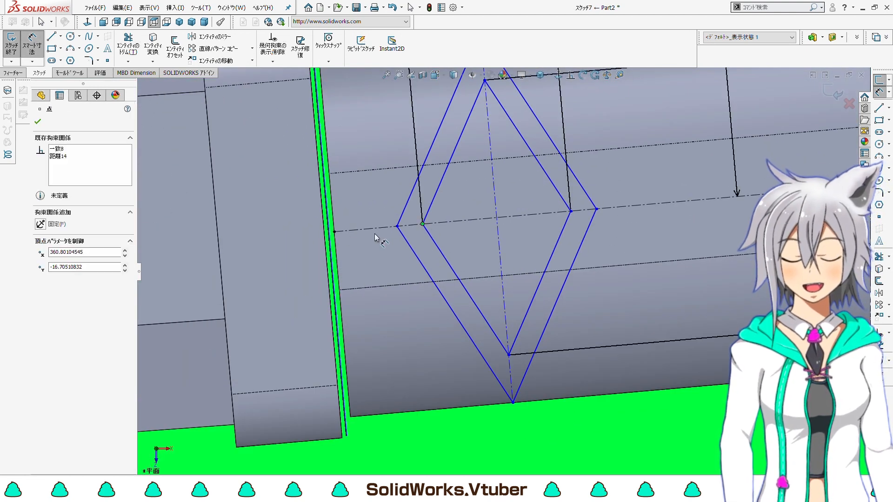
pyautogui.click(335, 232)
pyautogui.scroll(4, 372, 200)
pyautogui.click(387, 123)
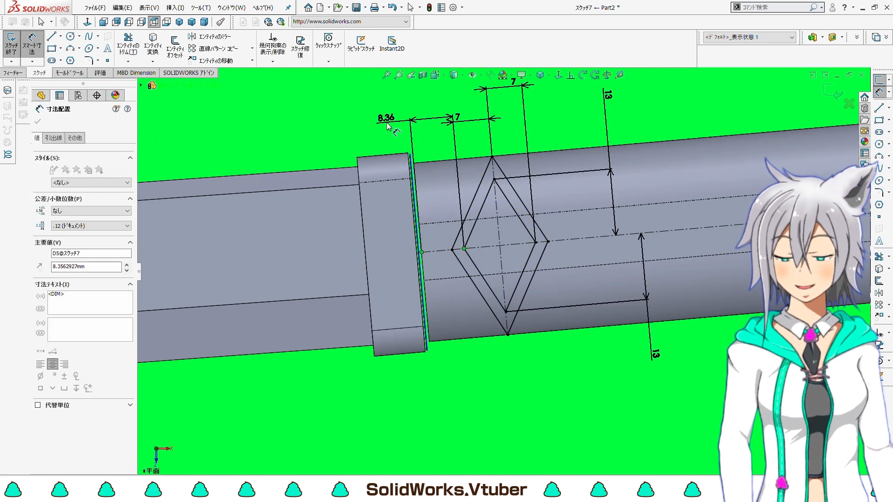
pyautogui.write('10')
pyautogui.press('Return')
# - Extrude the diamond frame as a mid-plane boss with a total depth of 35 mm
pyautogui.scroll(5, 545, 182)
pyautogui.scroll(-2, 524, 277)
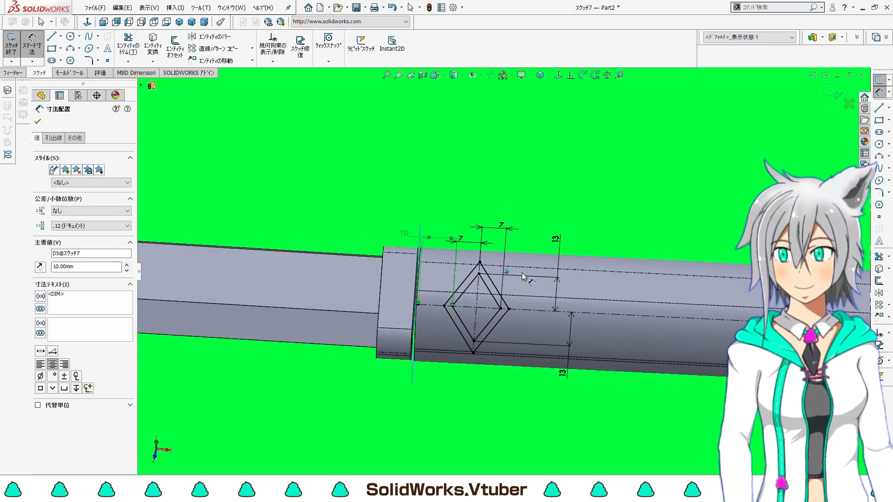
pyautogui.scroll(-1, 523, 277)
pyautogui.click(12, 73)
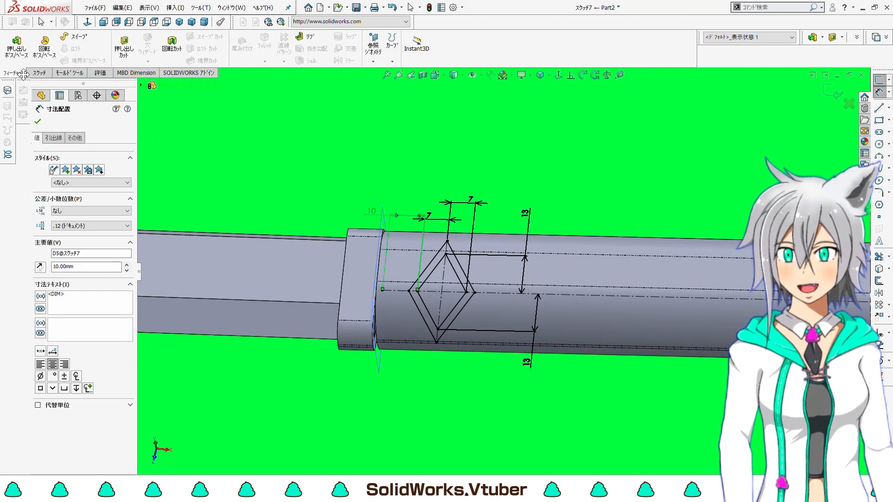
pyautogui.click(16, 44)
pyautogui.click(102, 179)
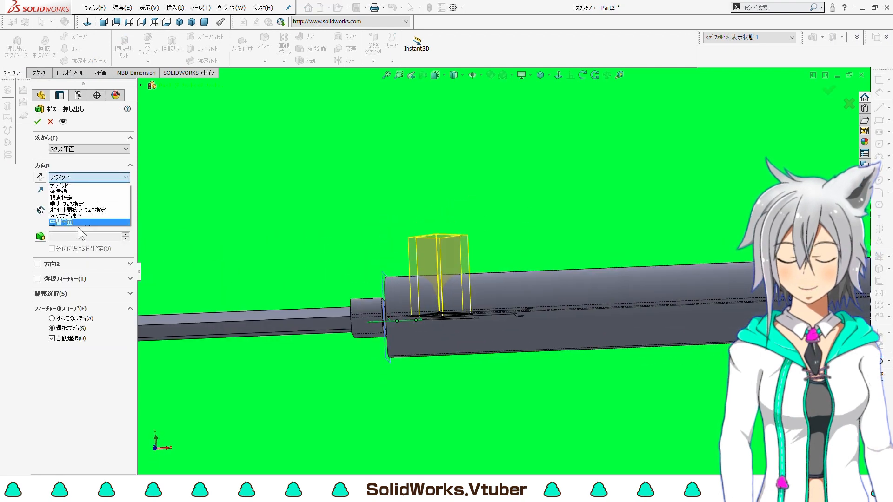
pyautogui.click(74, 231)
pyautogui.click(126, 209)
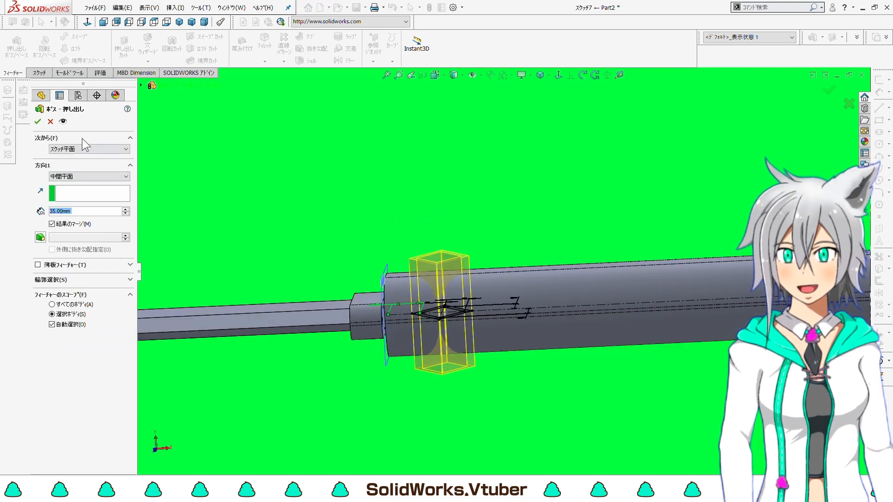
pyautogui.click(42, 123)
pyautogui.moveTo(437, 240); pyautogui.dragTo(479, 240, button='middle')
pyautogui.scroll(2, 478, 239)
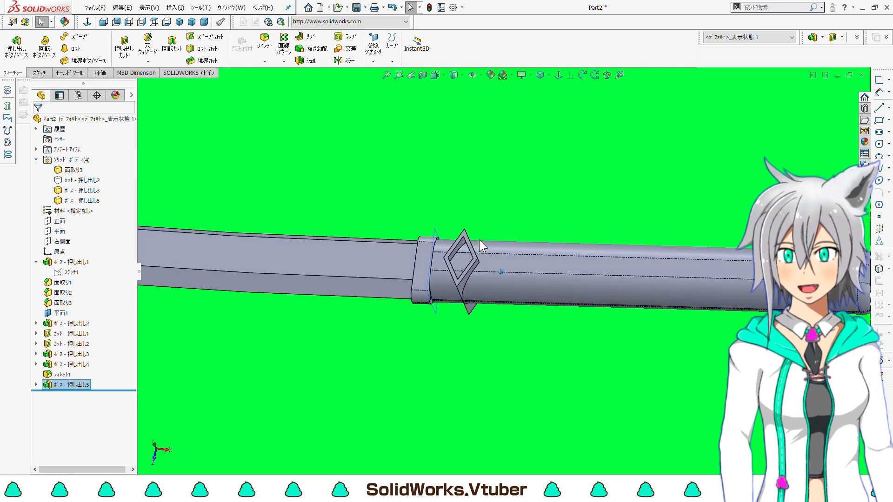
# - Create a linear pattern of the diamond extrusion along the handle's edge with 22 mm spacing and 10 instances
pyautogui.scroll(-2, 476, 246)
pyautogui.click(72, 385)
pyautogui.click(286, 64)
pyautogui.click(300, 75)
pyautogui.click(554, 291)
pyautogui.scroll(4, 555, 292)
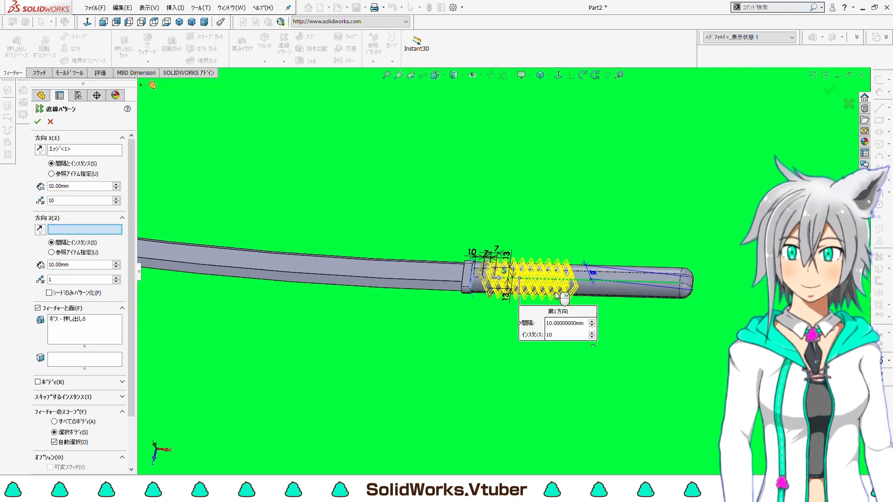
pyautogui.scroll(-3, 555, 292)
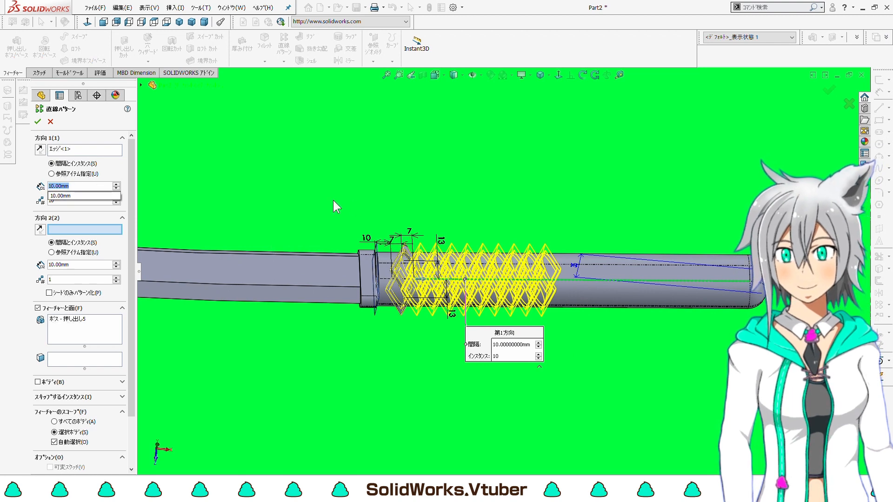
pyautogui.write('22')
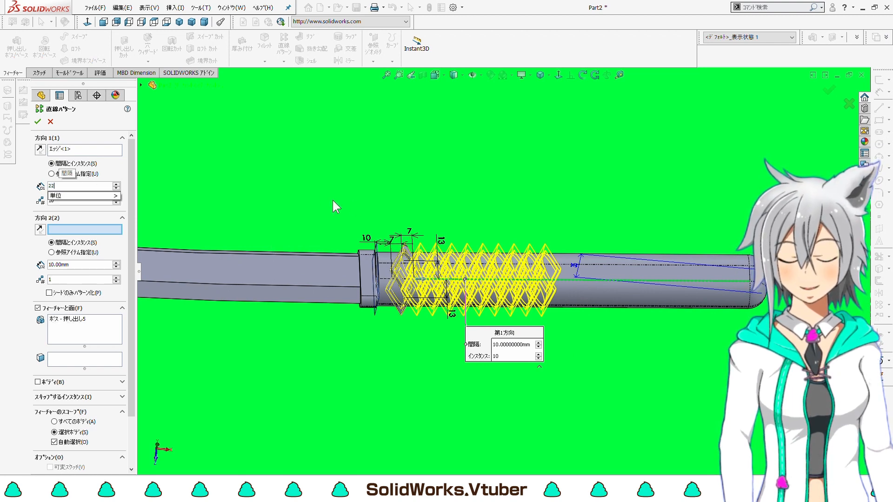
pyautogui.click(87, 200)
pyautogui.scroll(3, 545, 236)
pyautogui.moveTo(546, 236); pyautogui.dragTo(545, 229, button='middle')
pyautogui.scroll(-3, 545, 228)
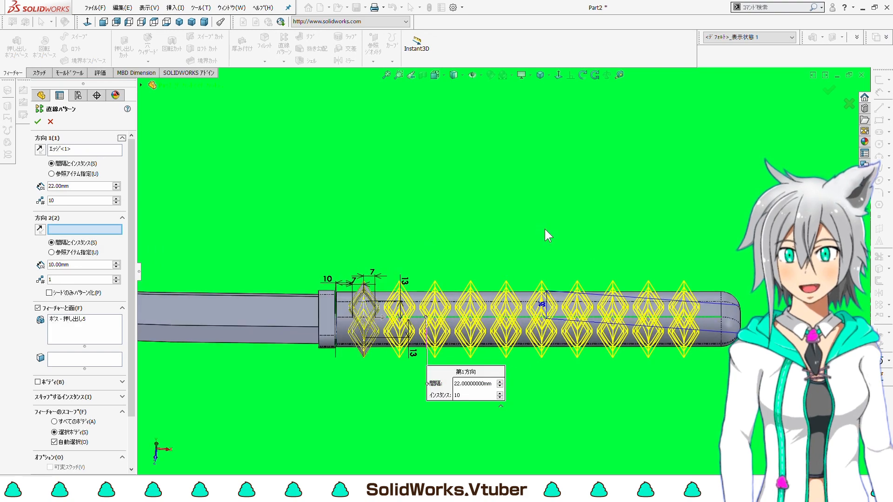
pyautogui.press('Return')
# - Hide the collar and blade bodies to expose the handle's end face
pyautogui.scroll(3, 476, 303)
pyautogui.scroll(-6, 403, 294)
pyautogui.moveTo(404, 295); pyautogui.dragTo(420, 290, button='middle')
pyautogui.click(419, 290)
pyautogui.click(409, 243)
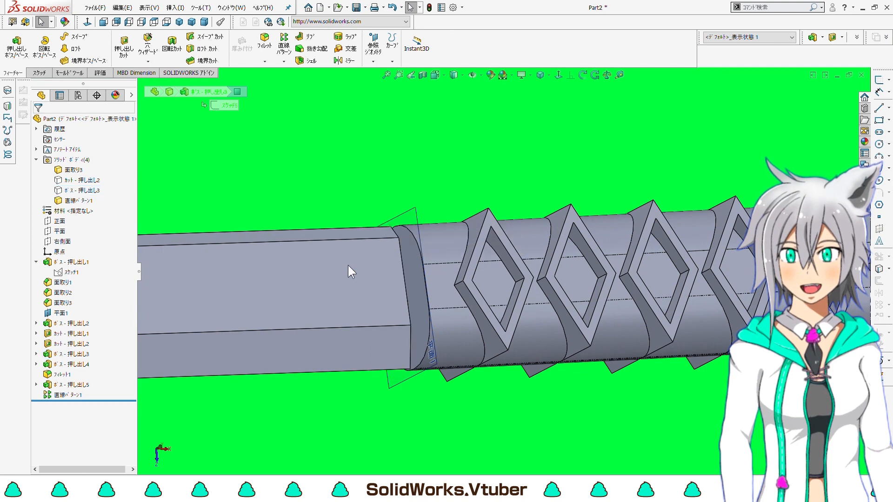
pyautogui.click(348, 265)
# - Start a sketch on the handle's end face and offset its outline 0.5 mm outward
pyautogui.click(404, 240)
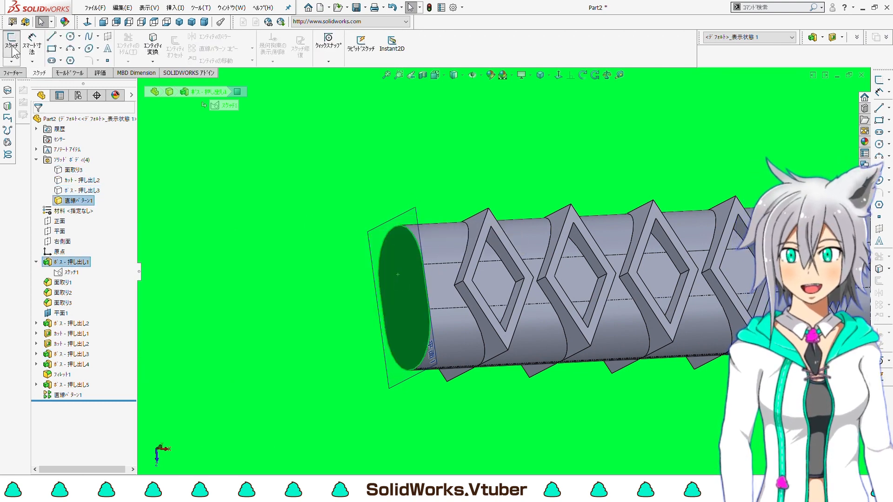
pyautogui.click(215, 105)
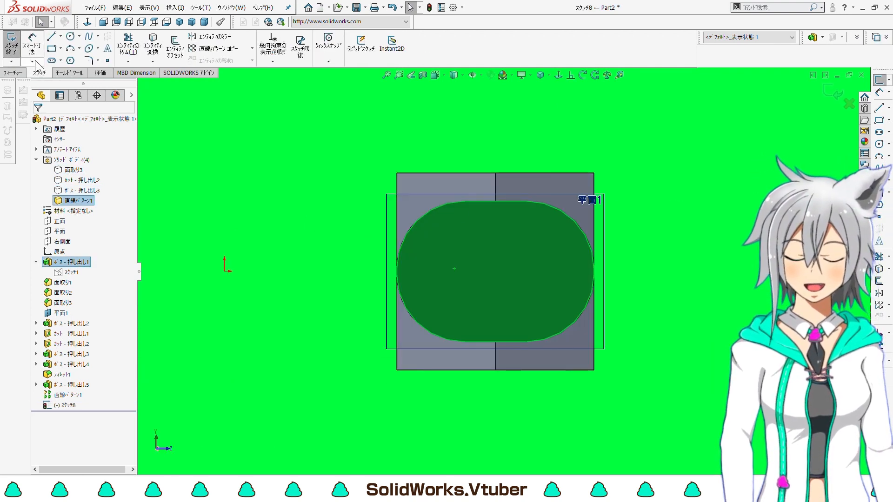
pyautogui.click(175, 45)
pyautogui.click(82, 150)
pyautogui.press('BackSpace')
pyautogui.press('BackSpace')
pyautogui.press('BackSpace')
pyautogui.press('BackSpace')
pyautogui.press('BackSpace')
pyautogui.press('BackSpace')
pyautogui.press('BackSpace')
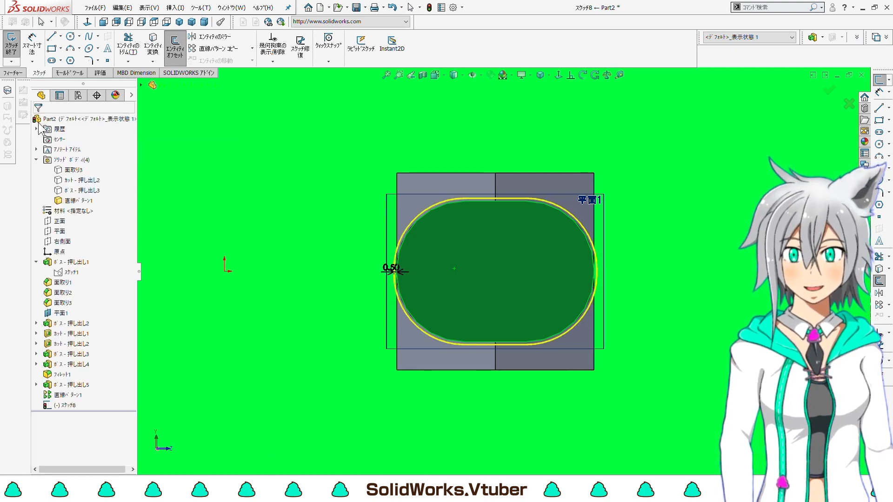
pyautogui.click(39, 124)
# - Draw a rectangle about 55 by 50 mm enclosing the offset outline and the protruding diamonds
pyautogui.click(52, 49)
pyautogui.click(343, 131)
pyautogui.click(655, 414)
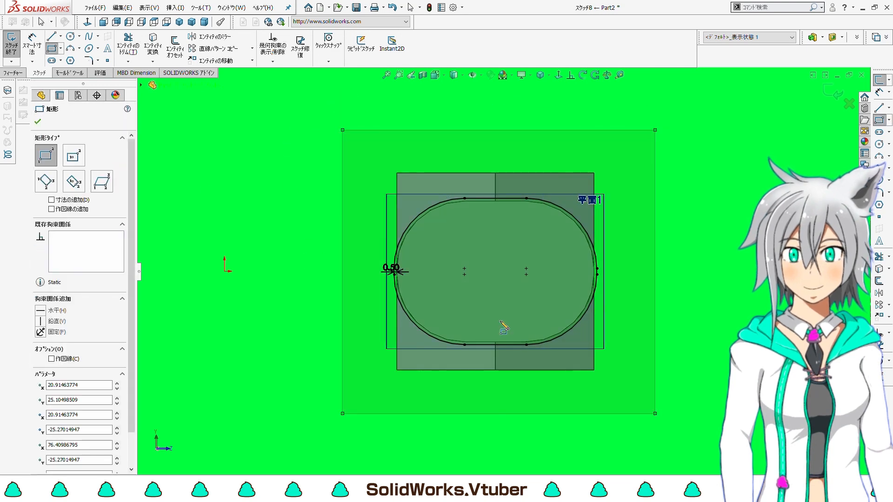
# - Cut the area between the rectangle and the offset outline 285 mm deep along the whole handle
pyautogui.click(14, 73)
pyautogui.click(124, 46)
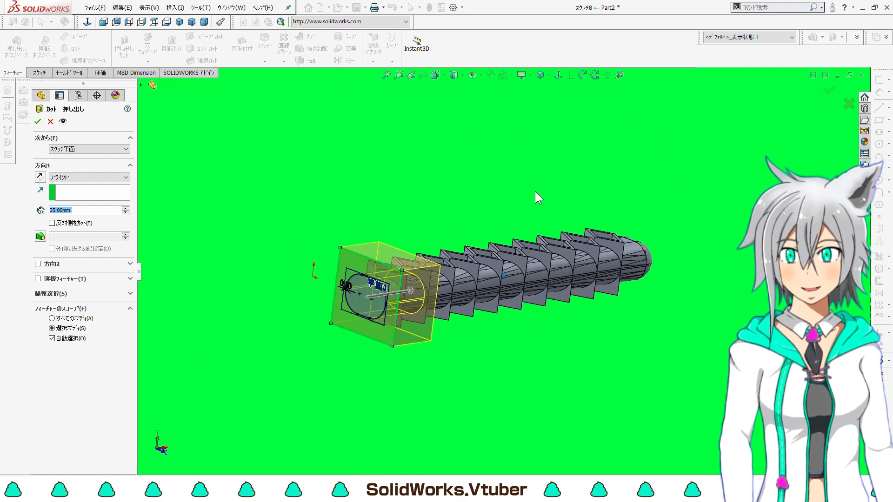
pyautogui.moveTo(384, 294); pyautogui.dragTo(744, 275)
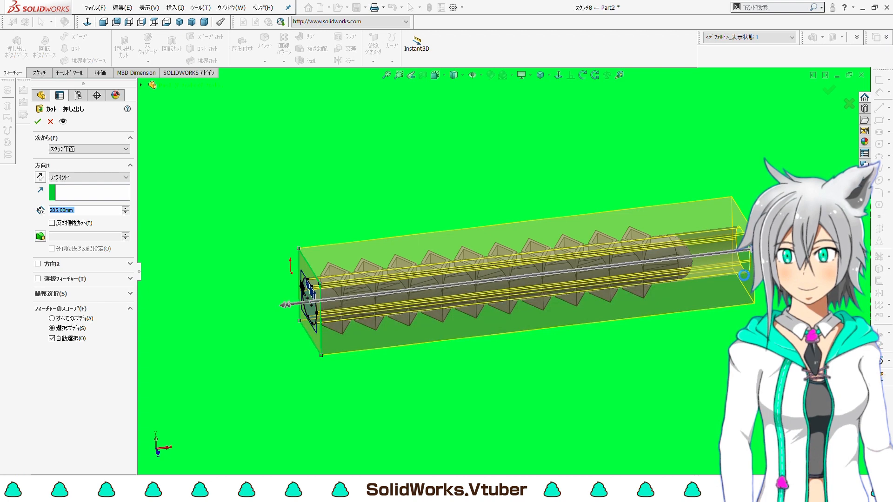
pyautogui.press('Return')
pyautogui.moveTo(744, 275); pyautogui.dragTo(393, 277, button='middle')
pyautogui.scroll(-3, 394, 278)
# - Start a sketch on the handle's end face and convert the face outline into sketch entities
pyautogui.click(249, 242)
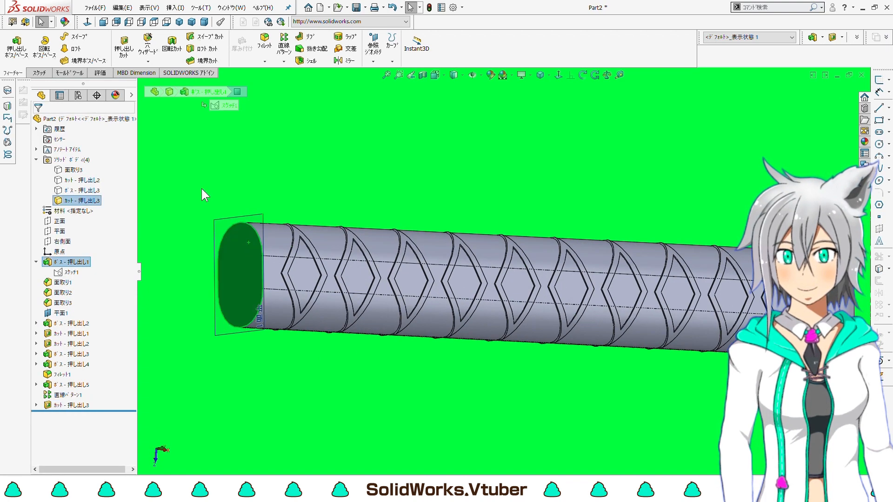
pyautogui.click(39, 73)
pyautogui.click(11, 41)
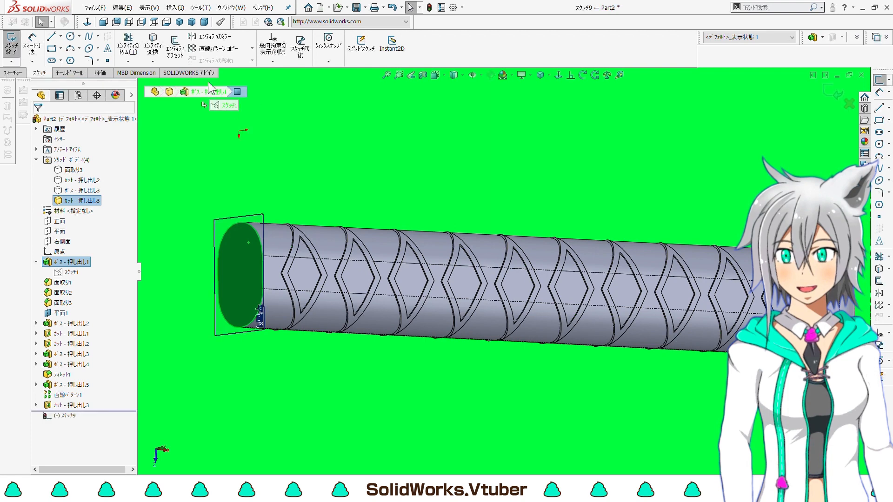
pyautogui.click(158, 51)
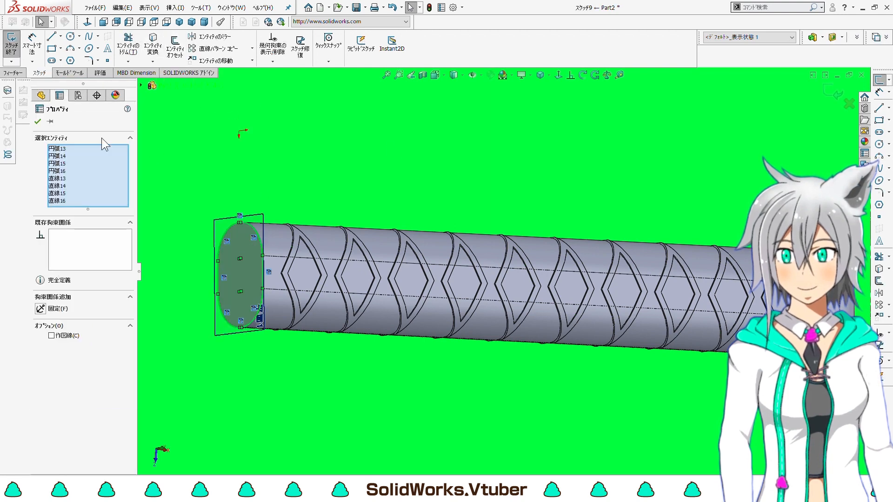
pyautogui.click(498, 152)
# - Offset the converted handle outline outward by 1 mm to form a ring profile
pyautogui.click(541, 75)
pyautogui.scroll(-5, 610, 306)
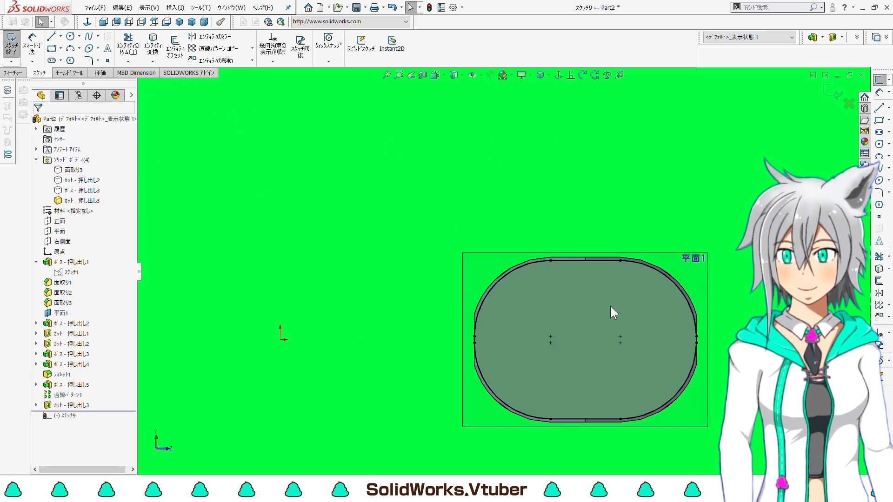
pyautogui.click(607, 305)
pyautogui.click(173, 58)
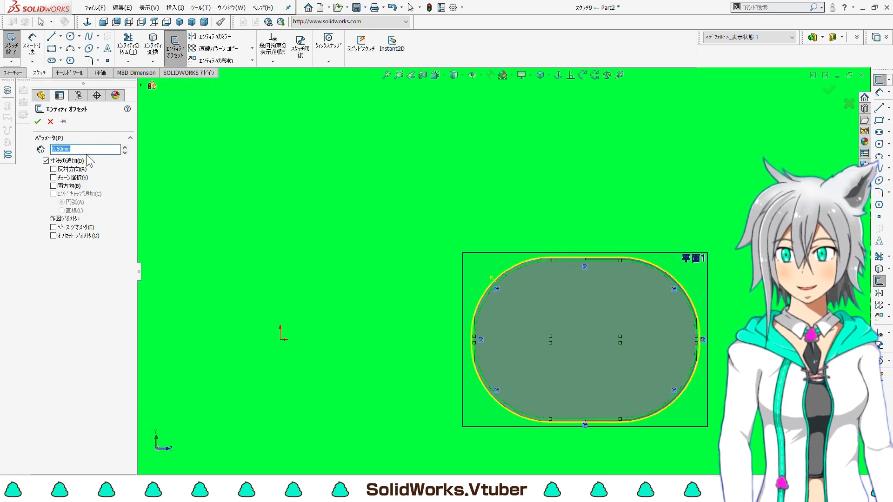
pyautogui.click(38, 122)
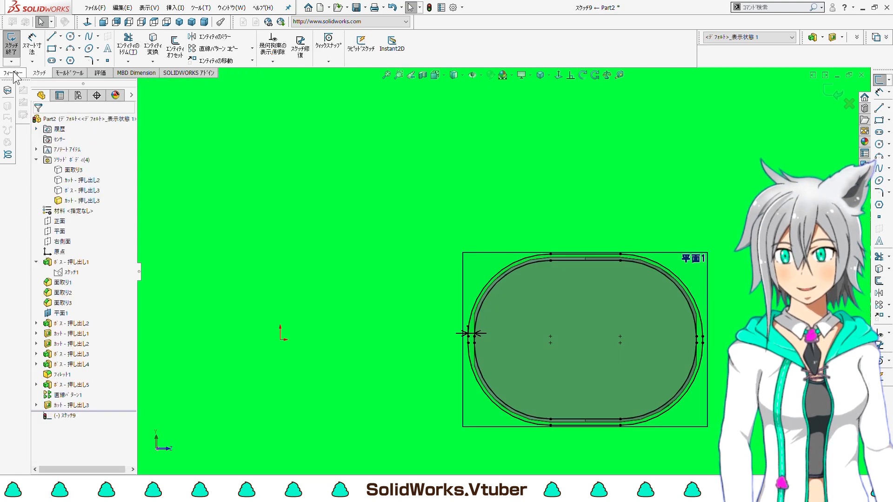
# - Set up a boss extrusion of the ring profile, 10 mm deep and reversed to run along the handle
pyautogui.click(13, 72)
pyautogui.click(17, 45)
pyautogui.scroll(5, 490, 285)
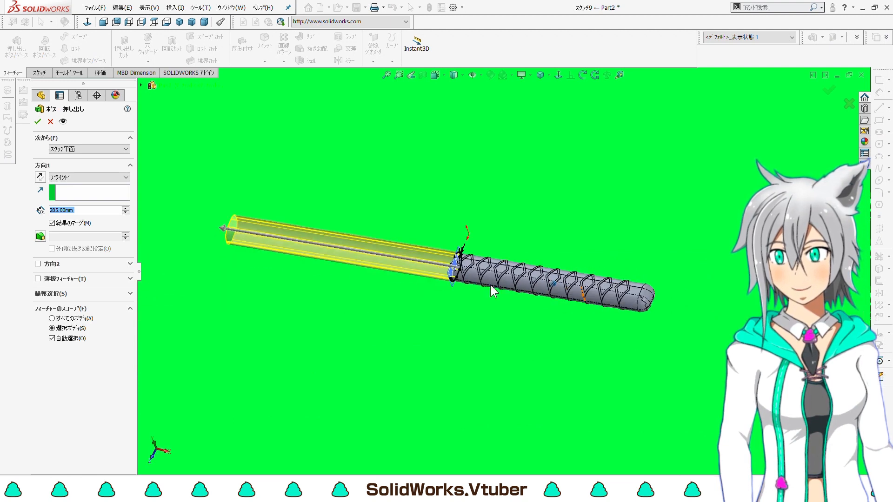
pyautogui.scroll(-6, 462, 267)
pyautogui.click(53, 225)
pyautogui.click(53, 225)
pyautogui.moveTo(76, 210); pyautogui.dragTo(23, 211)
pyautogui.write('10')
pyautogui.press('Return')
pyautogui.click(41, 178)
# - Set the ring extrusion's depth to 7 mm and complete the boss at the handle's end
pyautogui.moveTo(391, 219); pyautogui.dragTo(426, 229, button='middle')
pyautogui.scroll(-1, 451, 262)
pyautogui.click(87, 210)
pyautogui.moveTo(87, 210); pyautogui.dragTo(13, 209)
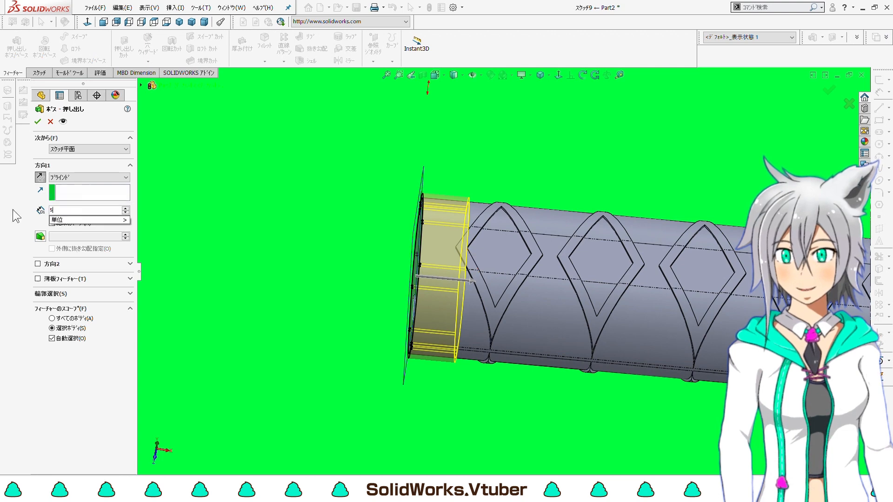
pyautogui.write('7')
pyautogui.press('Return')
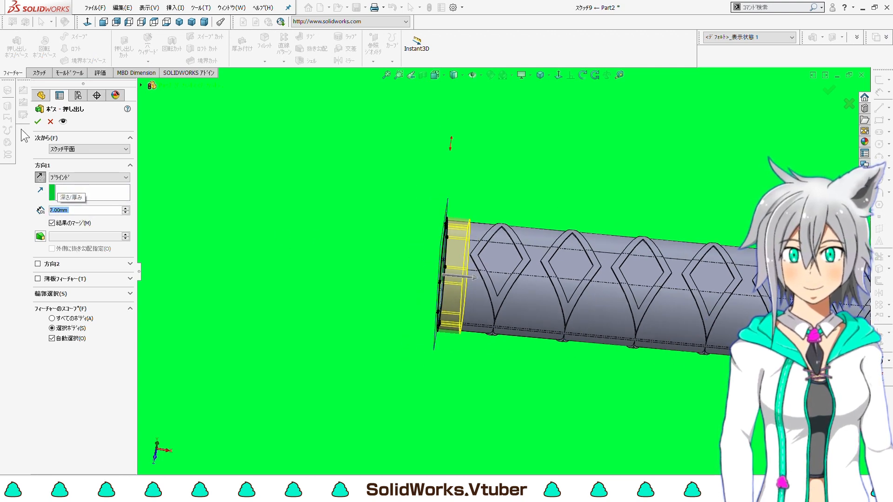
pyautogui.press('Return')
# - Create a reference plane offset 20 mm inward from the flat face on the handle's rounded end
pyautogui.scroll(5, 689, 261)
pyautogui.scroll(-3, 660, 281)
pyautogui.moveTo(650, 285); pyautogui.dragTo(648, 282, button='middle')
pyautogui.scroll(-5, 591, 307)
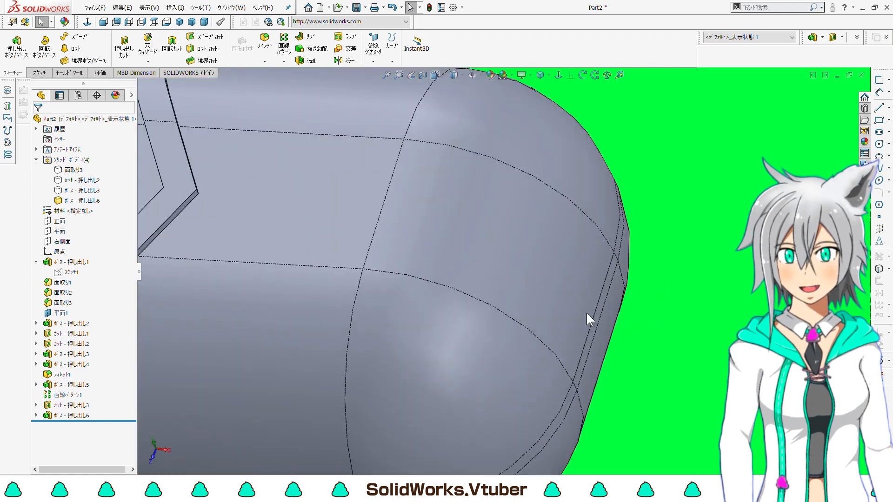
pyautogui.click(592, 294)
pyautogui.scroll(6, 593, 293)
pyautogui.click(374, 45)
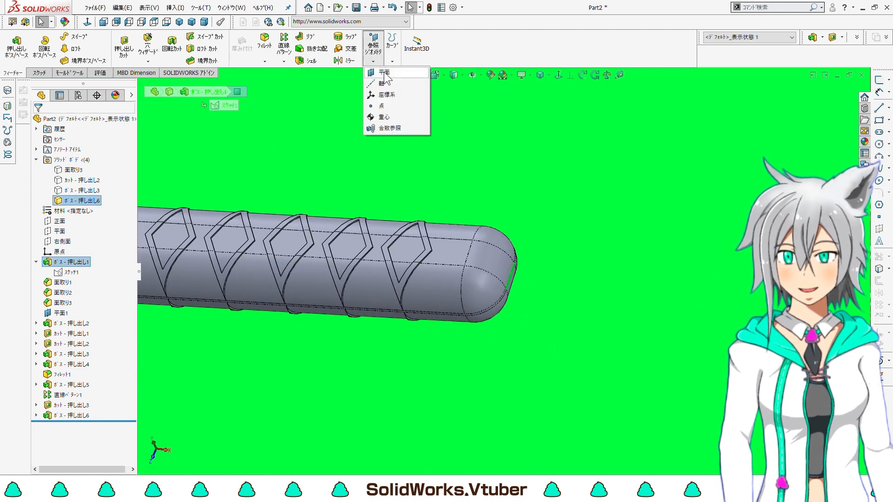
pyautogui.click(382, 73)
pyautogui.moveTo(498, 210); pyautogui.dragTo(483, 244, button='middle')
pyautogui.moveTo(98, 238); pyautogui.dragTo(2, 236)
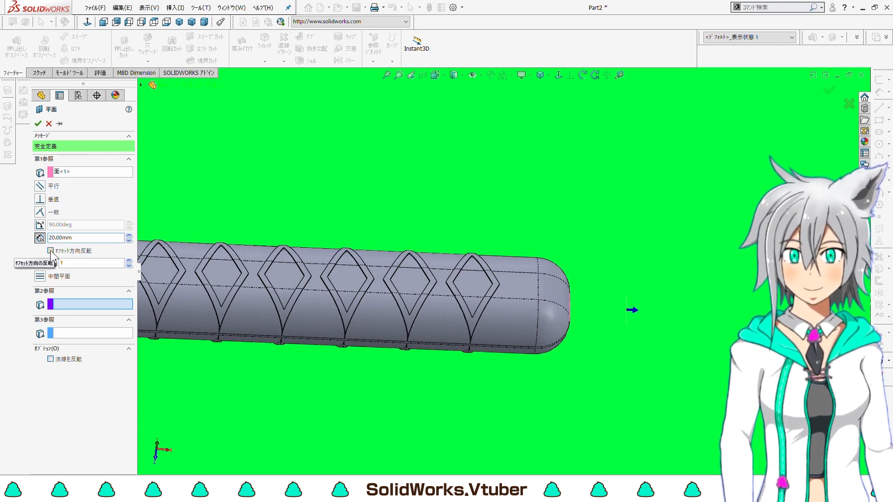
pyautogui.click(38, 123)
# - Start a sketch on the new plane and convert the outline of the handle's flat guard-side end face into it
pyautogui.click(39, 73)
pyautogui.click(12, 45)
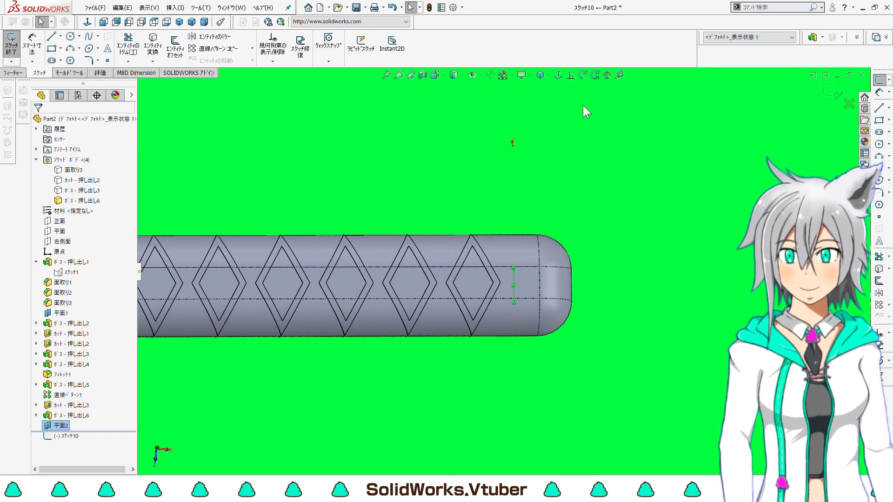
pyautogui.click(559, 76)
pyautogui.scroll(3, 593, 258)
pyautogui.moveTo(593, 257); pyautogui.dragTo(465, 284, button='middle')
pyautogui.click(247, 263)
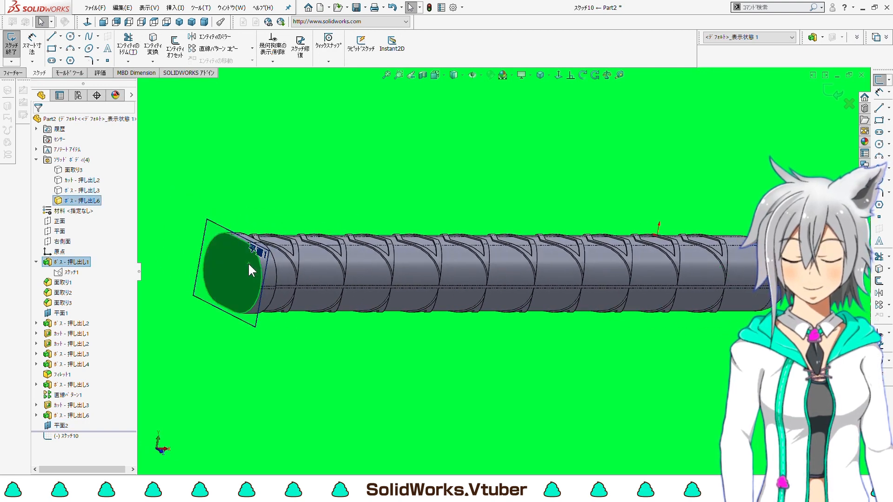
pyautogui.click(153, 44)
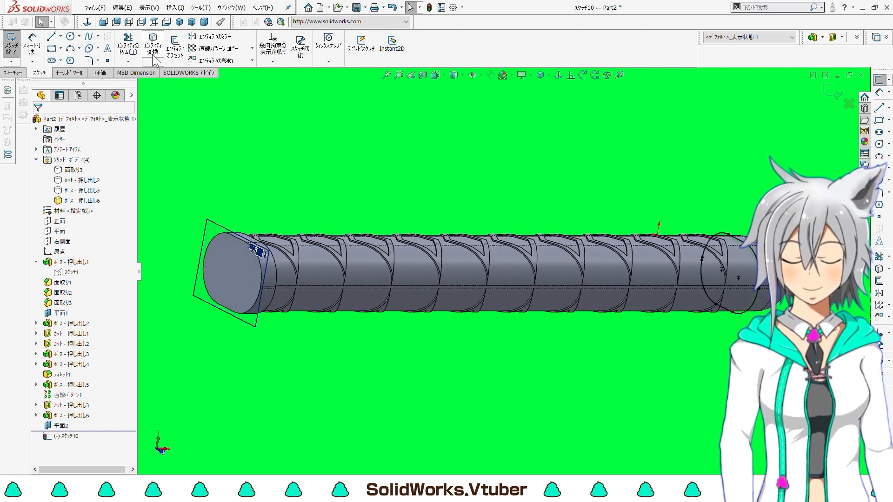
# - Offset the handle face outline inward by 1.5 mm to form a narrow ring profile
pyautogui.click(229, 260)
pyautogui.click(175, 47)
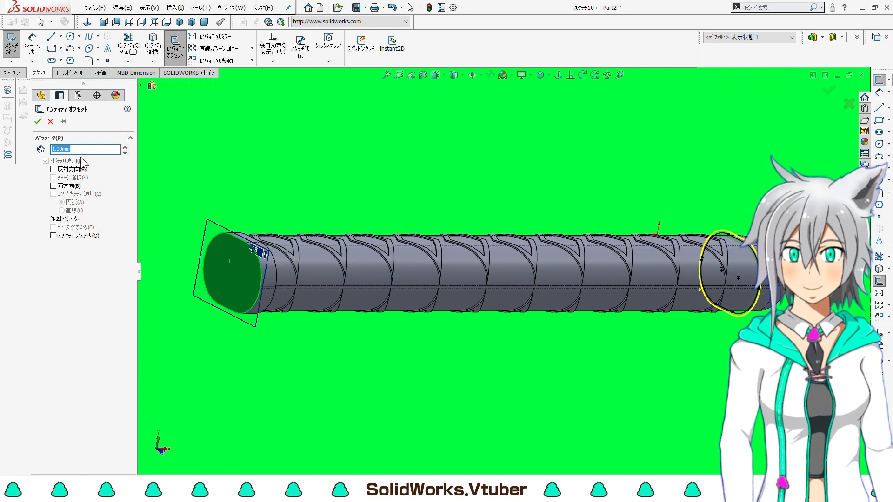
pyautogui.write('-1.5')
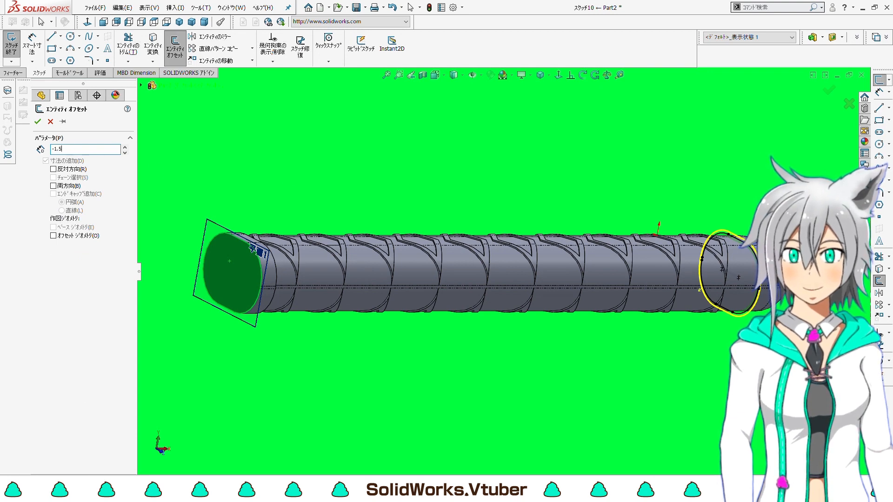
pyautogui.click(37, 121)
# - Cut the ring profile 1 mm deep to make a groove around the handle near its rounded end
pyautogui.click(13, 73)
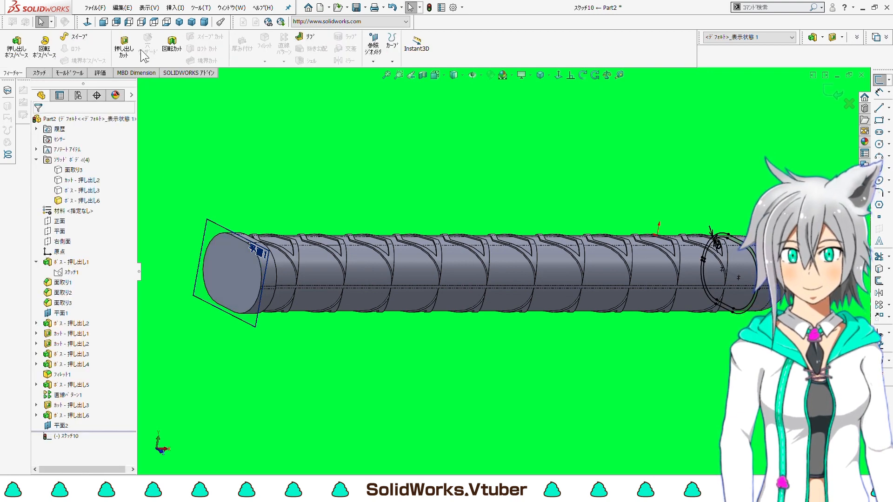
pyautogui.click(123, 45)
pyautogui.scroll(-8, 746, 257)
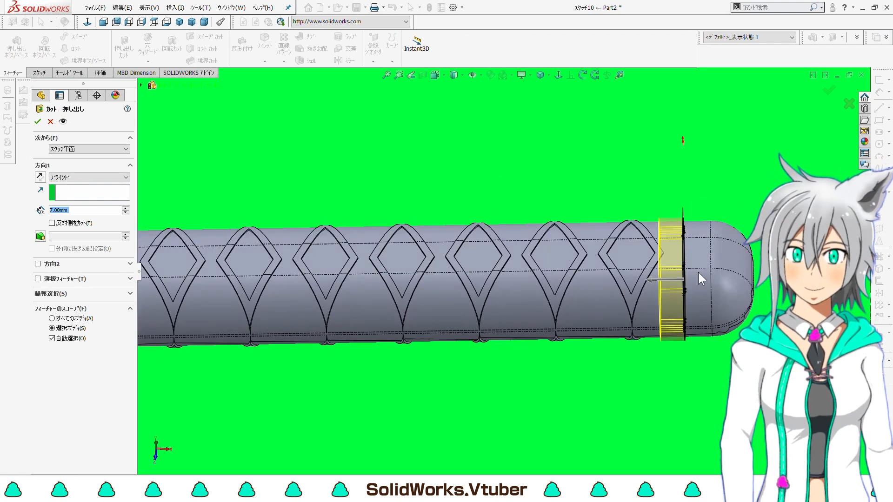
pyautogui.click(99, 211)
pyautogui.moveTo(99, 212); pyautogui.dragTo(3, 205)
pyautogui.write('1')
pyautogui.press('Return')
pyautogui.press('Return')
# - Hide the reference plane at the handle's guard-side end
pyautogui.scroll(7, 690, 302)
pyautogui.moveTo(687, 303); pyautogui.dragTo(560, 309, button='middle')
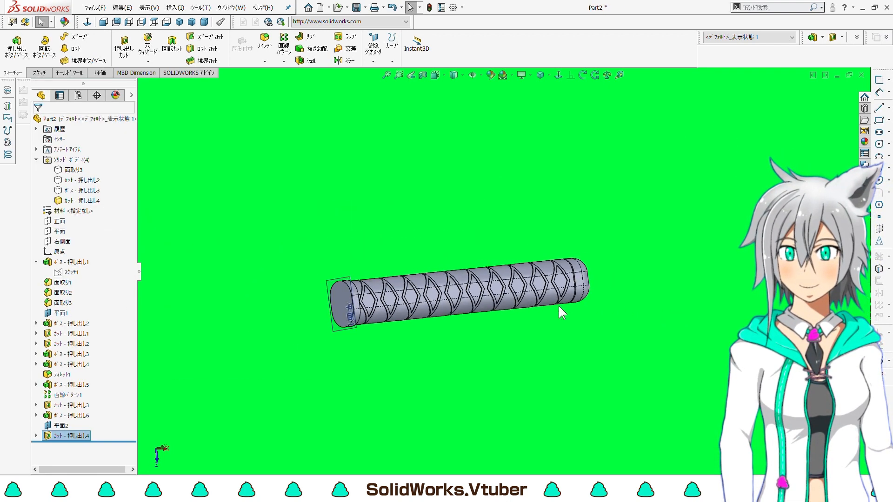
pyautogui.scroll(-2, 311, 298)
pyautogui.click(338, 274)
pyautogui.click(393, 247)
pyautogui.scroll(3, 284, 311)
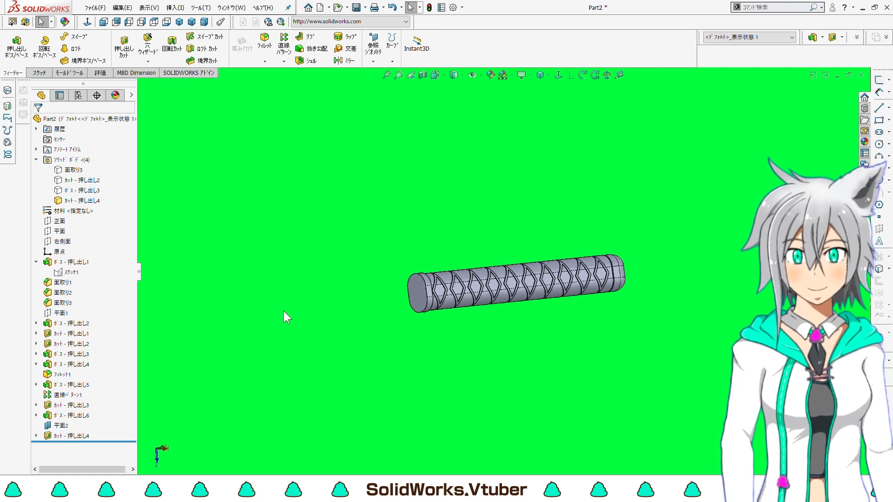
# - Show the hidden blade, guard and collar bodies so the whole sword is displayed
pyautogui.click(84, 191)
pyautogui.click(169, 227)
pyautogui.click(92, 180)
pyautogui.click(106, 167)
pyautogui.click(259, 213)
pyautogui.click(75, 173)
pyautogui.click(90, 160)
pyautogui.click(334, 216)
pyautogui.scroll(5, 328, 208)
pyautogui.moveTo(327, 208); pyautogui.dragTo(414, 216, button='middle')
pyautogui.scroll(-5, 521, 278)
pyautogui.scroll(5, 510, 275)
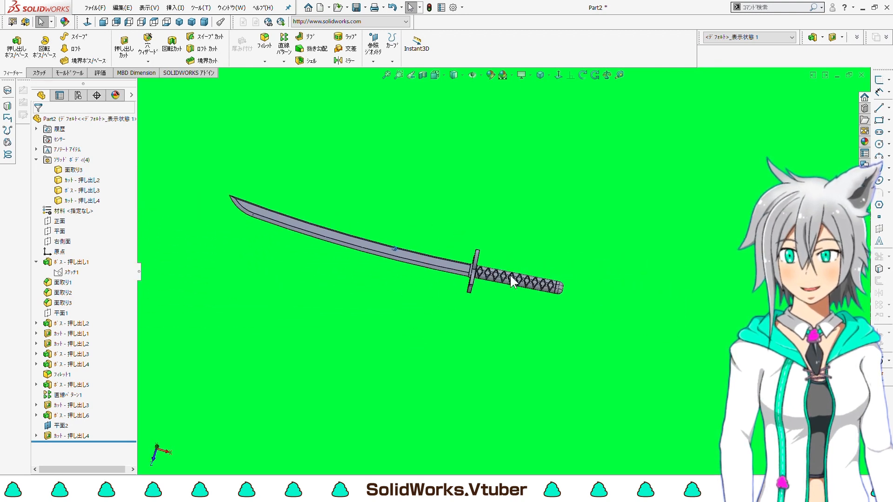
# - Start a sketch on the blade's flat side face and view it straight on
pyautogui.moveTo(510, 275); pyautogui.dragTo(509, 293, button='middle')
pyautogui.scroll(-5, 510, 293)
pyautogui.scroll(2, 509, 292)
pyautogui.click(528, 302)
pyautogui.scroll(3, 528, 303)
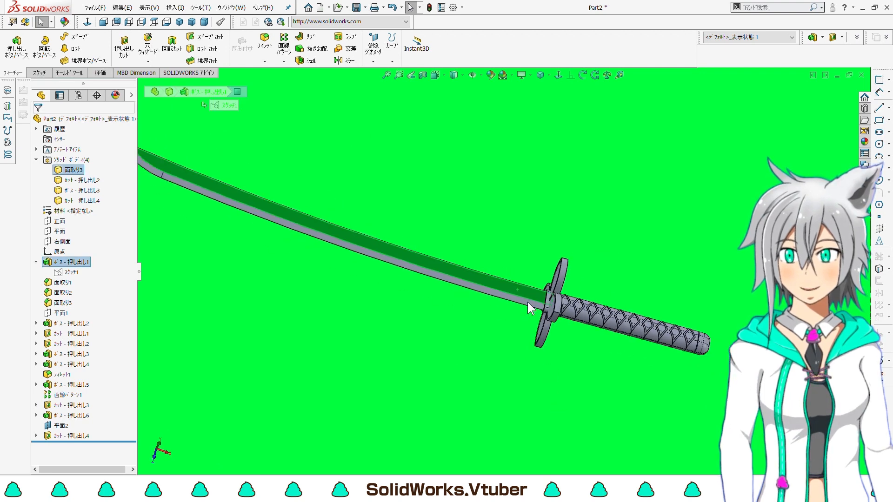
pyautogui.click(40, 73)
pyautogui.click(17, 50)
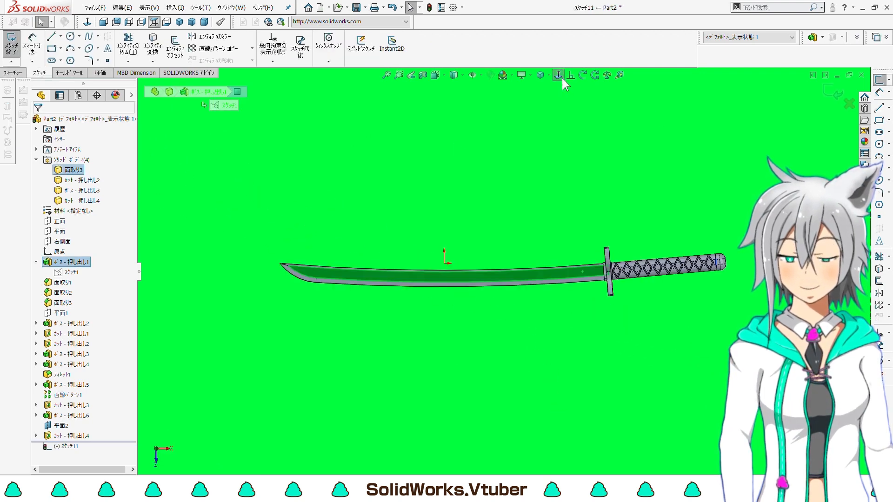
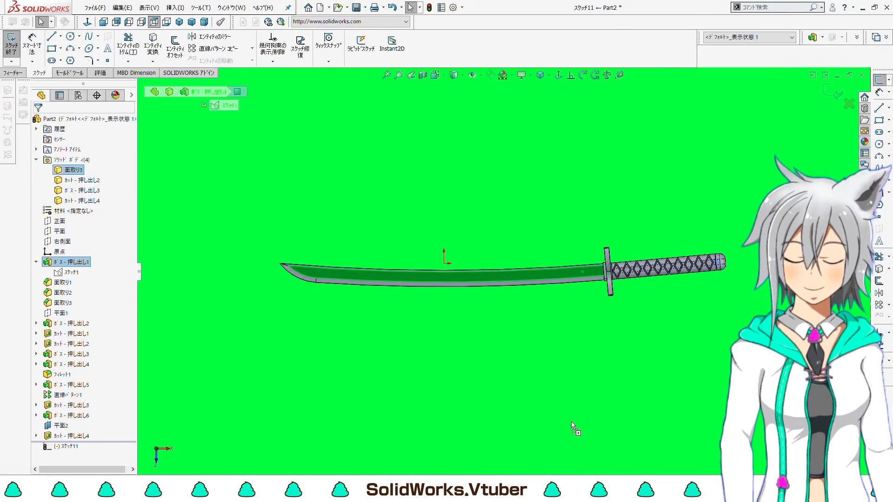
# - Insert the 悪鬼滅殺 character block into the blade sketch with a scale of 0.02 and a rotation of 93 degrees
pyautogui.moveTo(552, 354); pyautogui.dragTo(553, 354)
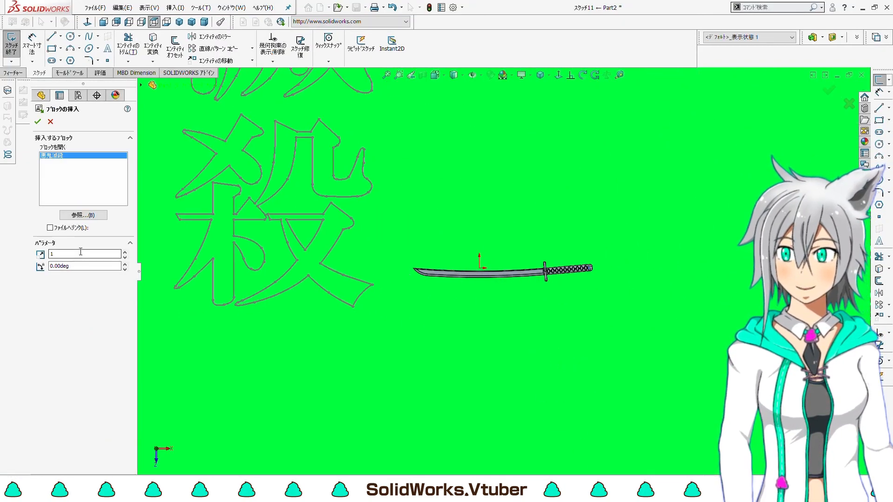
pyautogui.press('Return')
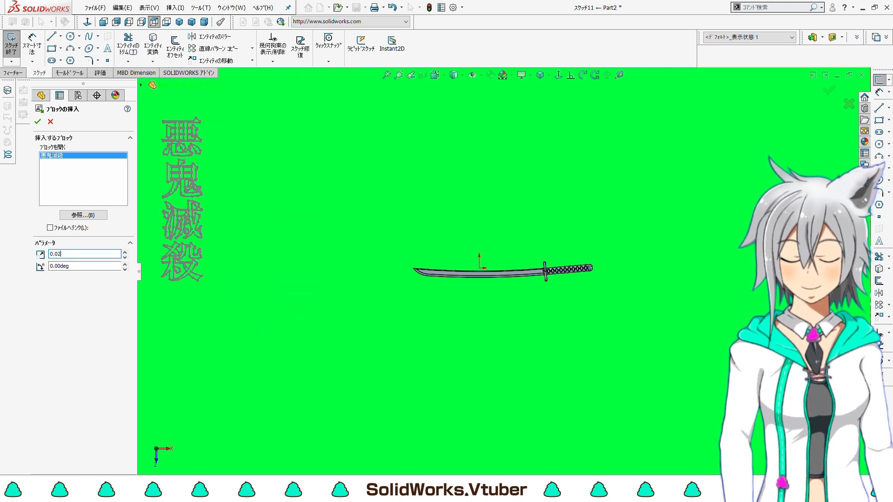
pyautogui.press('Return')
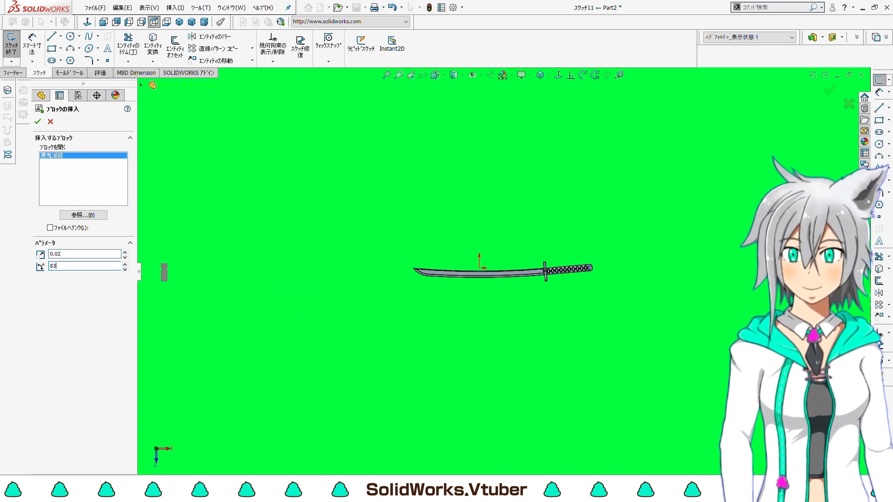
pyautogui.scroll(-6, 542, 272)
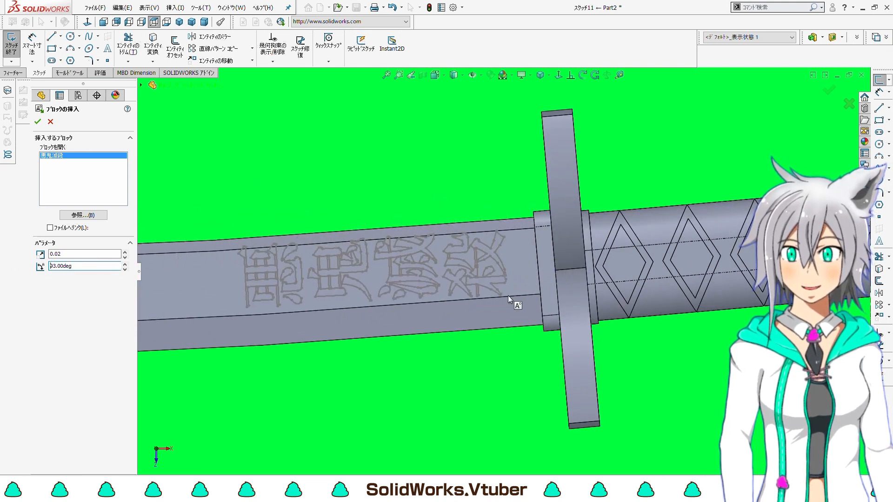
pyautogui.scroll(-1, 523, 292)
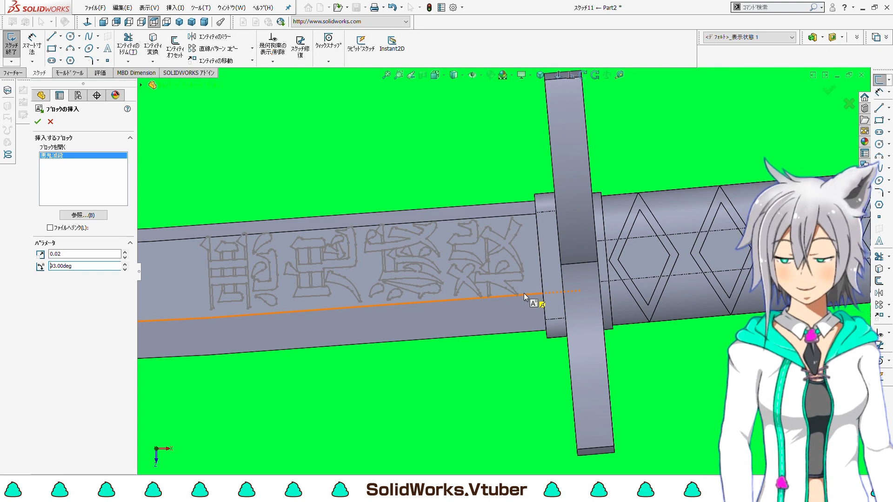
# - Set the block's rotation to 94 degrees and place it on the blade face just beside the collar
pyautogui.moveTo(80, 266); pyautogui.dragTo(18, 263)
pyautogui.write('94')
pyautogui.press('Return')
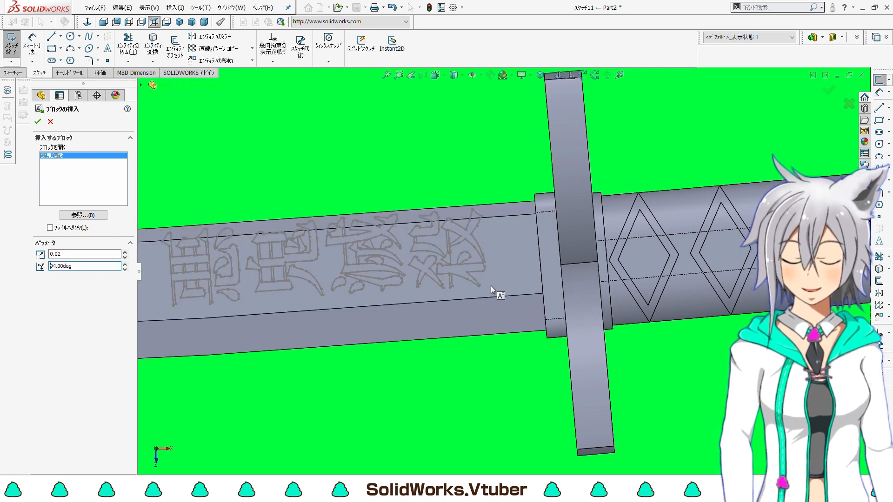
pyautogui.scroll(-1, 516, 293)
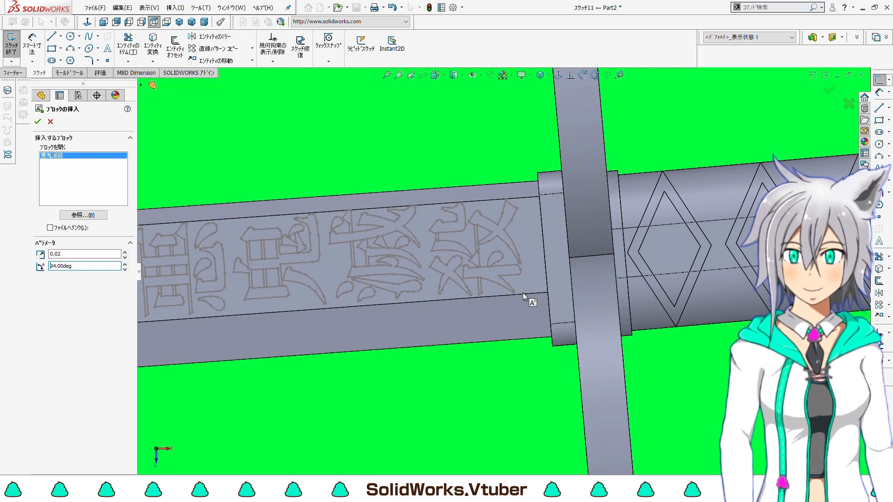
pyautogui.scroll(4, 523, 293)
pyautogui.click(510, 290)
pyautogui.click(38, 121)
# - Cut-extrude the 悪鬼滅殺 characters into the blade face
pyautogui.click(16, 74)
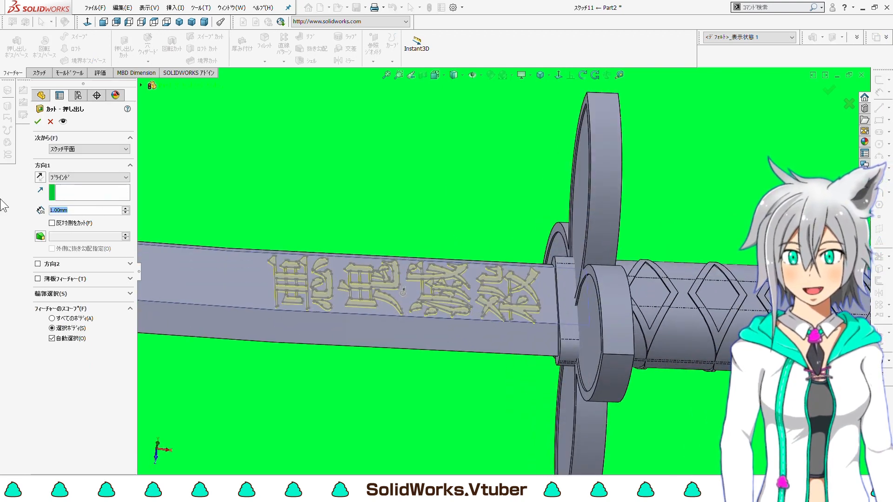
pyautogui.click(38, 121)
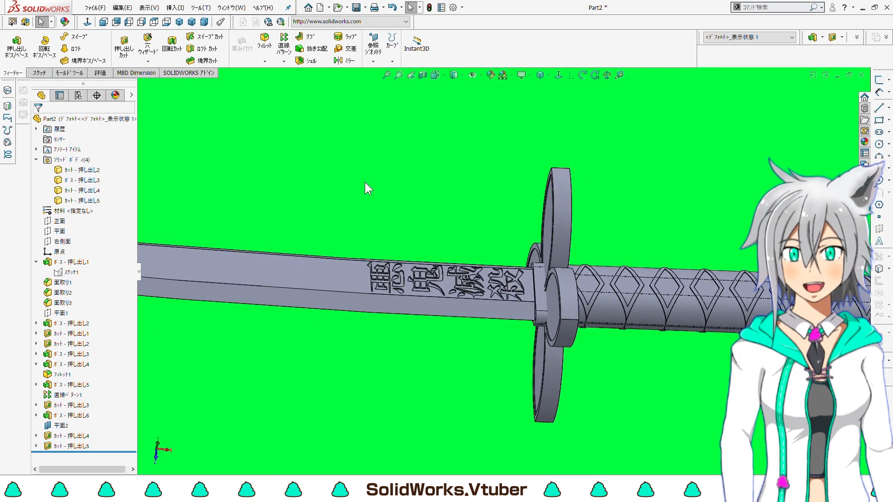
# - Start a sketch on the engraved blade's flat face and convert the blade's long cutting edge into it
pyautogui.scroll(-2, 398, 261)
pyautogui.click(382, 277)
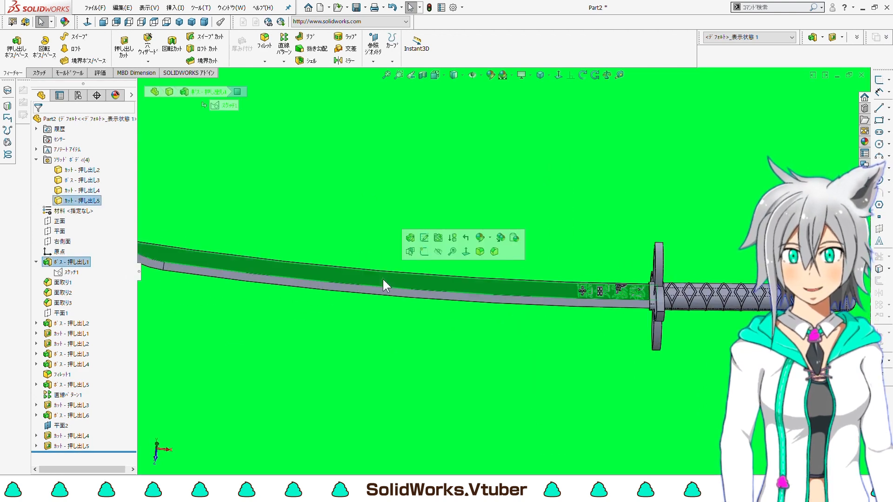
pyautogui.scroll(3, 383, 279)
pyautogui.click(39, 73)
pyautogui.click(11, 43)
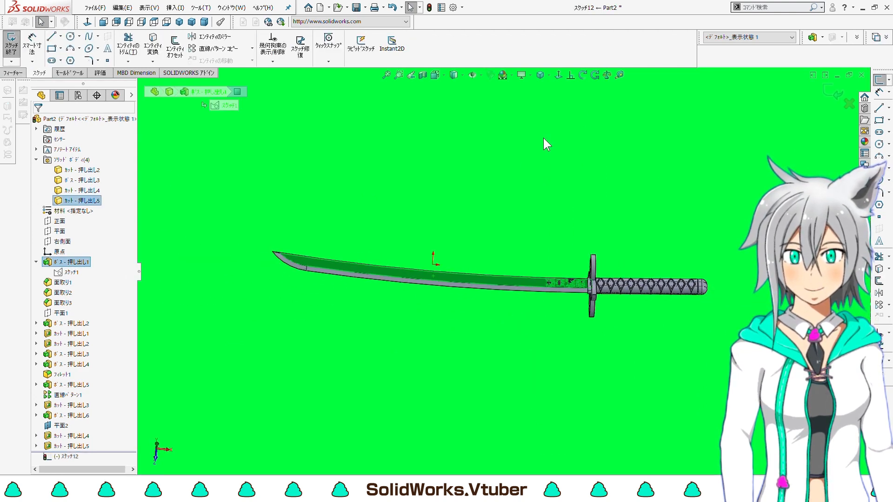
pyautogui.click(559, 75)
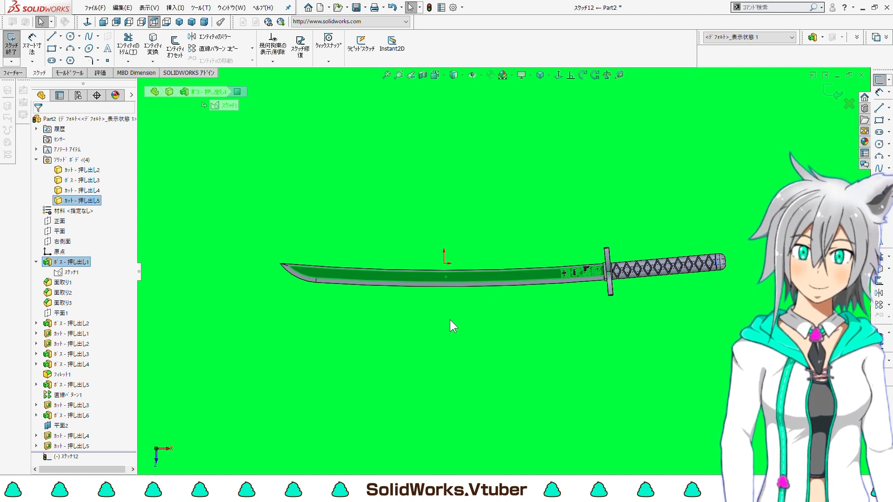
pyautogui.scroll(-2, 409, 280)
pyautogui.click(411, 288)
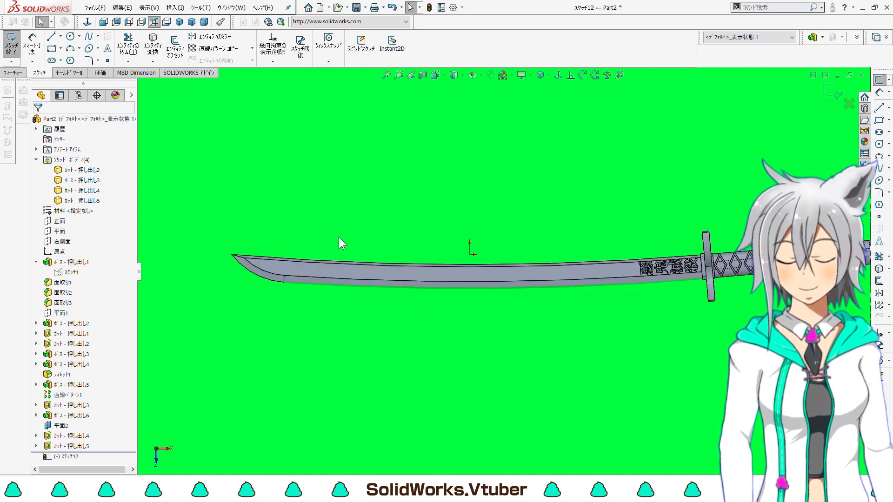
pyautogui.click(154, 52)
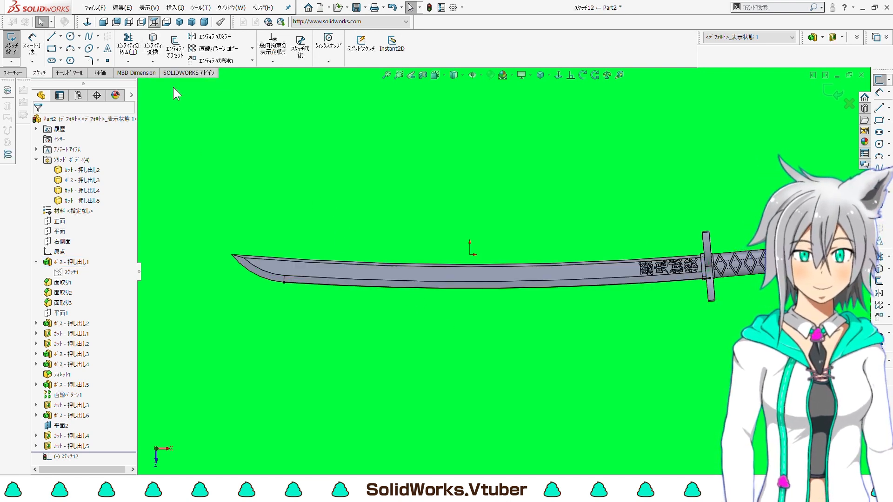
# - Offset the converted cutting-edge curve by 20 mm with the direction reversed, so the copy runs across the blade face
pyautogui.click(397, 288)
pyautogui.click(175, 47)
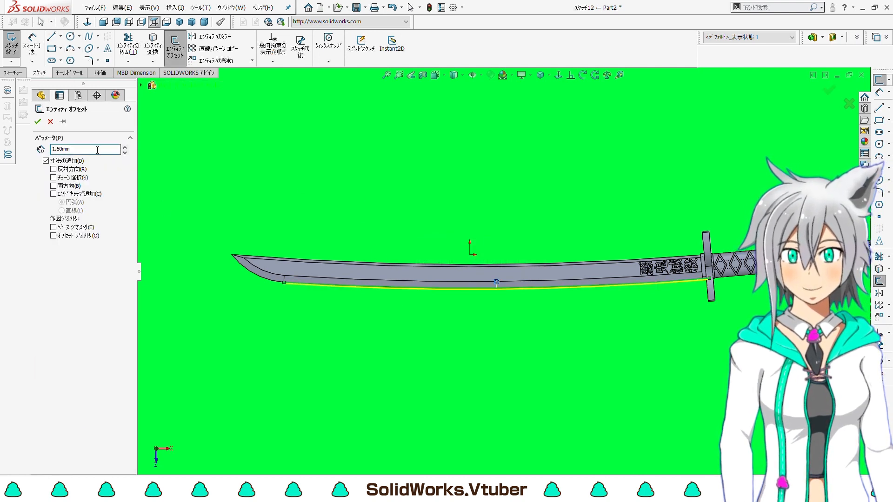
pyautogui.write('20')
pyautogui.press('Return')
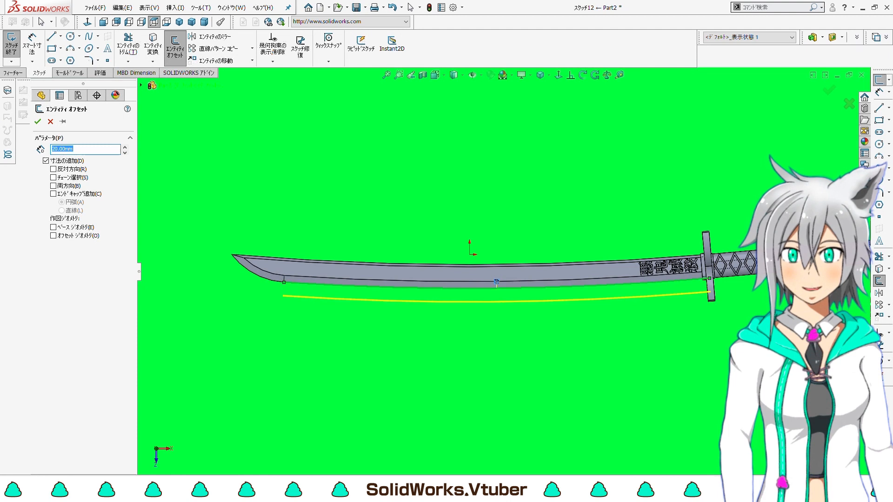
pyautogui.click(54, 169)
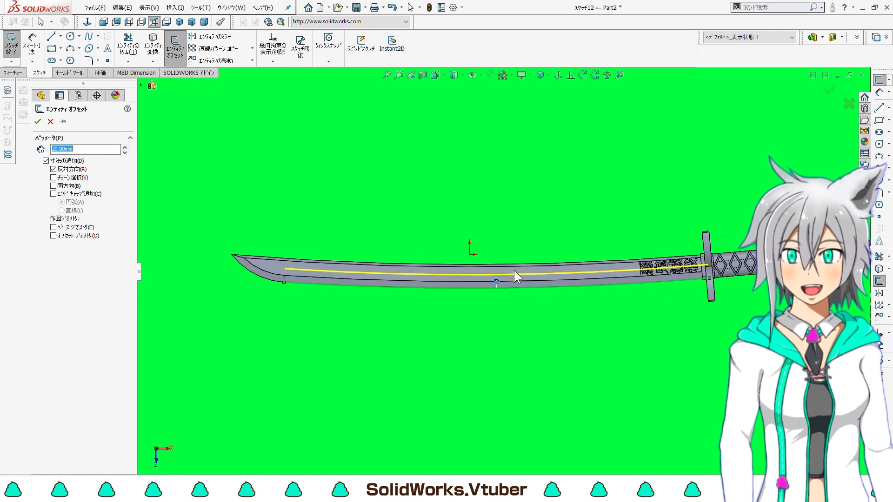
pyautogui.click(38, 122)
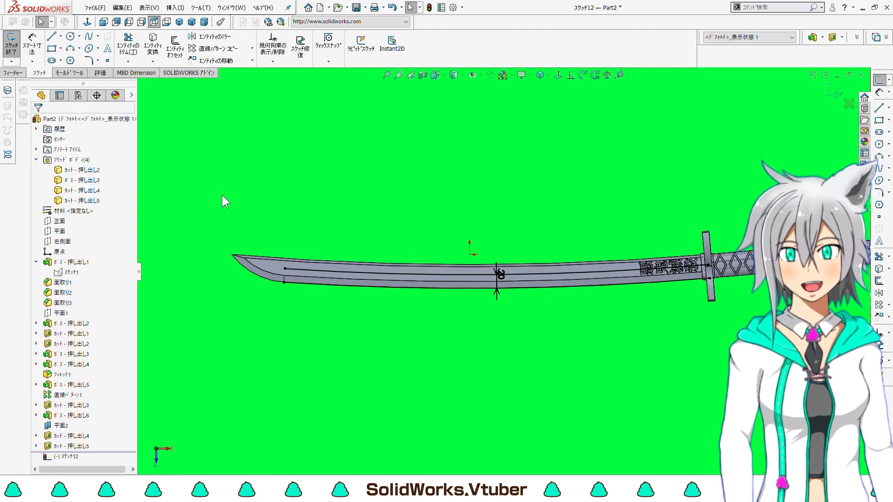
# - Draw a line joining the tip-side endpoints of the cutting-edge curve and its offset copy
pyautogui.scroll(-5, 333, 272)
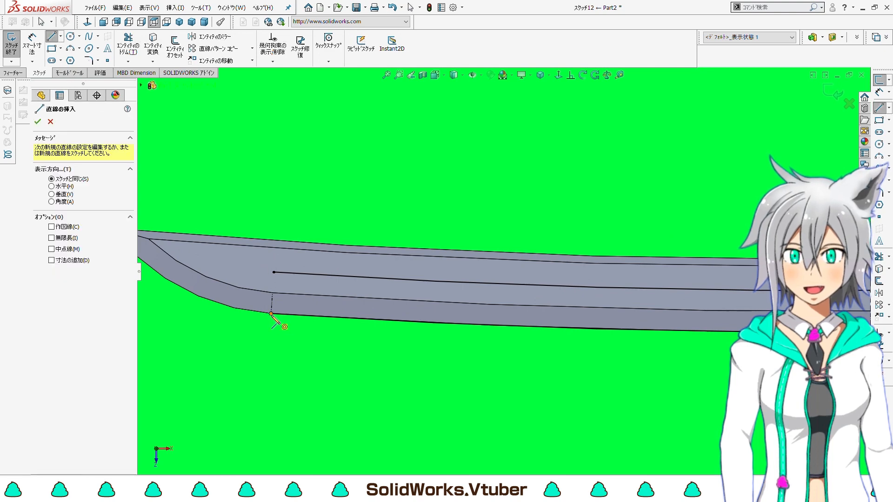
pyautogui.click(272, 313)
pyautogui.click(274, 273)
pyautogui.scroll(8, 442, 390)
pyautogui.scroll(-8, 637, 289)
pyautogui.scroll(-3, 586, 262)
pyautogui.click(456, 235)
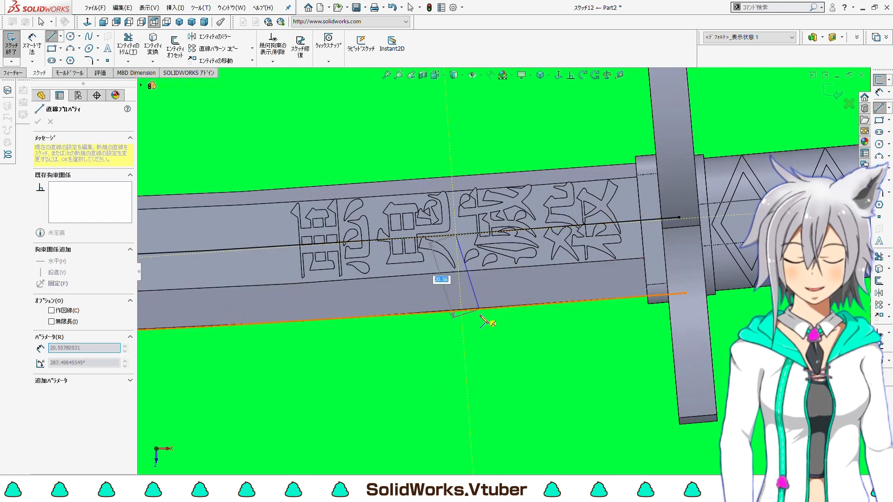
pyautogui.click(462, 311)
pyautogui.press('Escape')
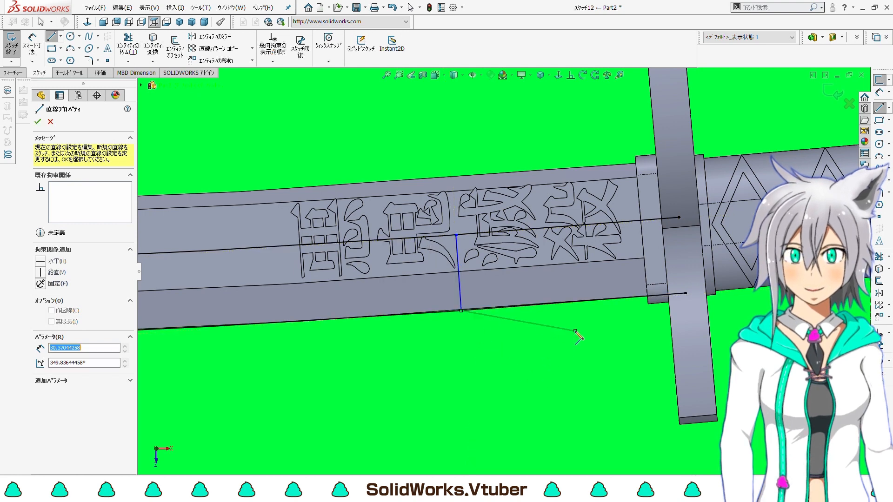
pyautogui.press('Escape')
pyautogui.click(32, 41)
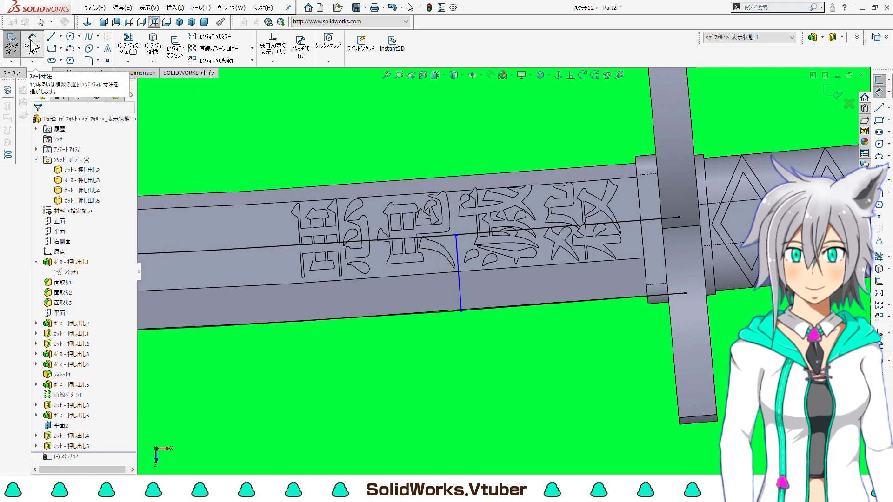
pyautogui.click(461, 289)
pyautogui.press('Escape')
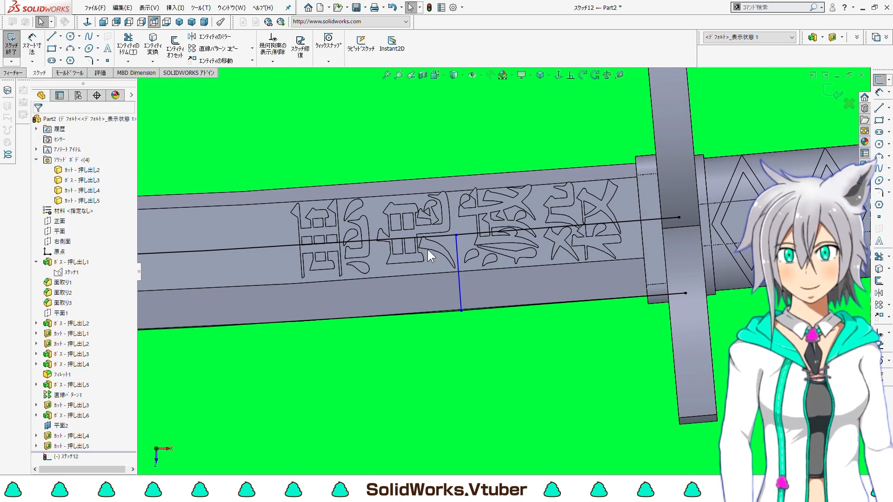
pyautogui.click(130, 54)
pyautogui.click(38, 121)
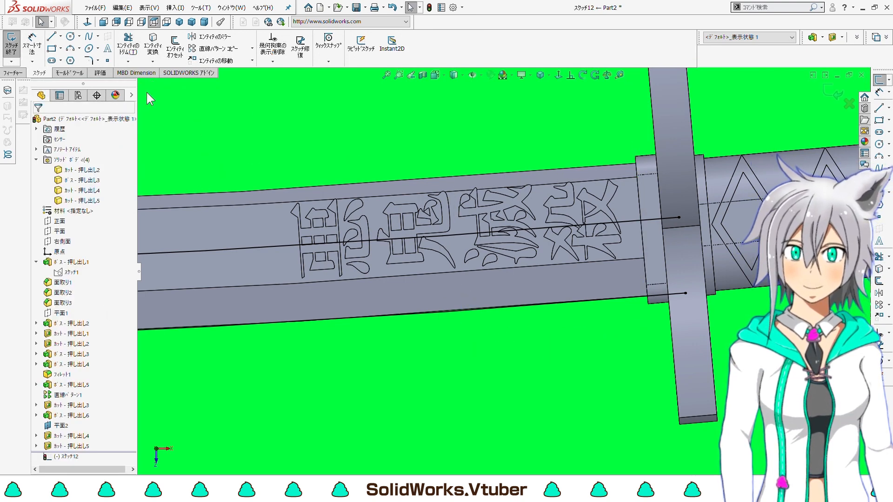
# - Draw a closing line between the two curves amid the engraved characters and make it parallel to the collar's edge
pyautogui.press('l')
pyautogui.click(465, 234)
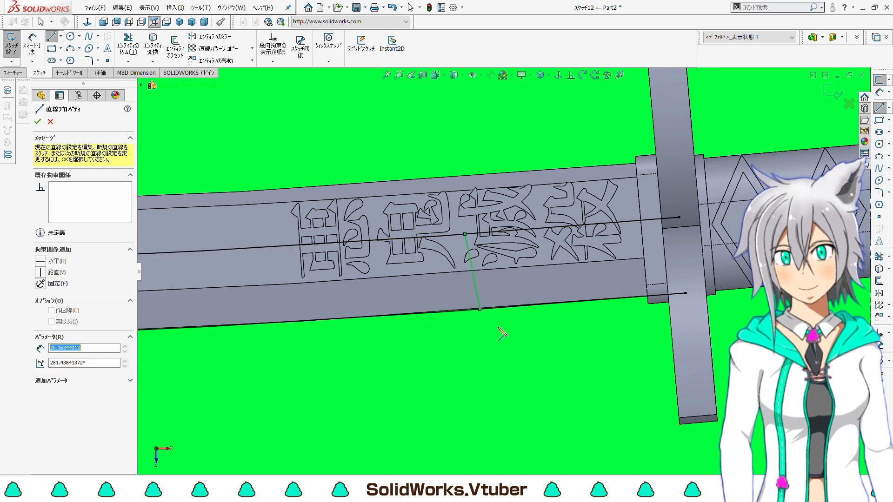
pyautogui.click(480, 309)
pyautogui.press('Escape')
pyautogui.click(571, 75)
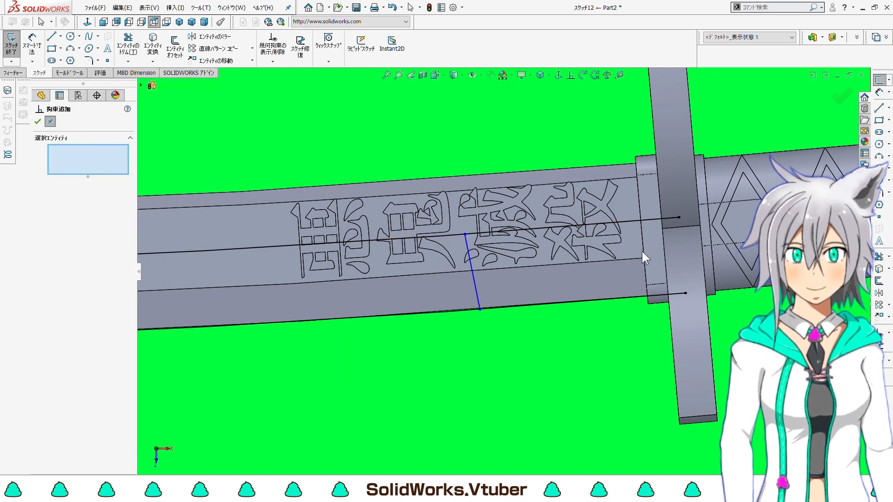
pyautogui.click(476, 293)
pyautogui.click(44, 294)
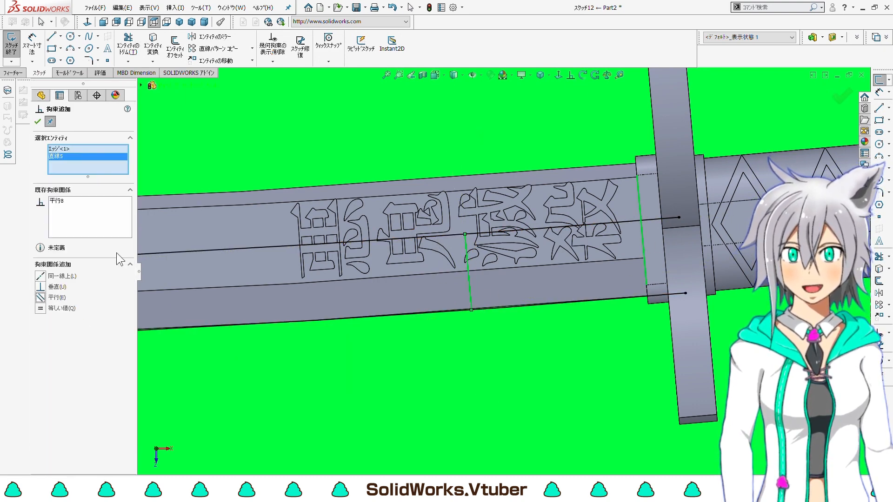
pyautogui.click(37, 122)
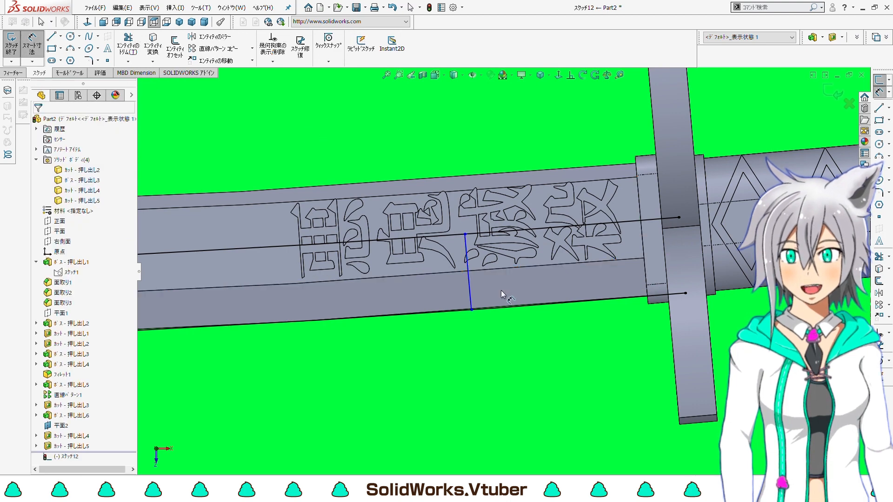
# - Dimension the closing line at 49 mm from the collar's blade-side edge
pyautogui.click(469, 290)
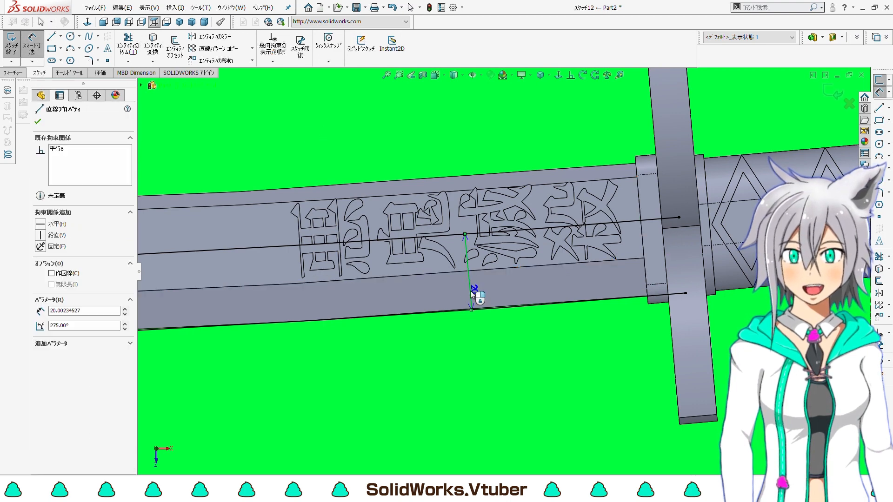
pyautogui.click(646, 272)
pyautogui.click(568, 344)
pyautogui.write('51')
pyautogui.press('Return')
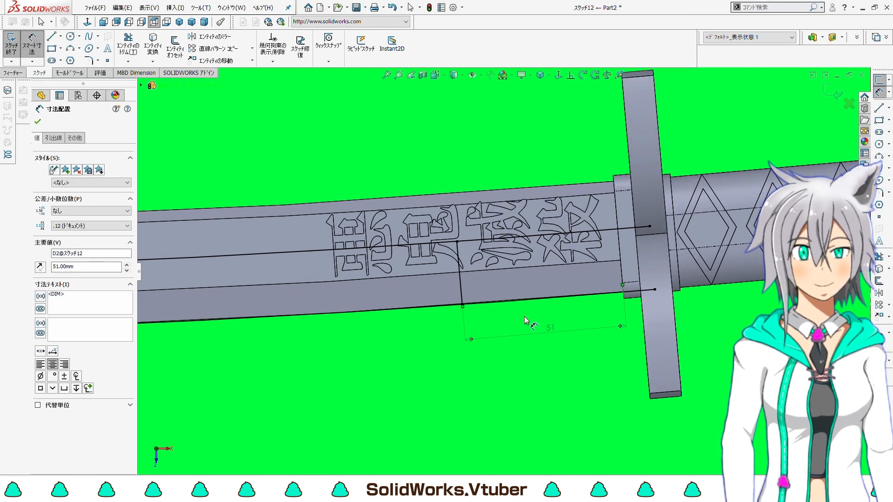
pyautogui.doubleClick(554, 332)
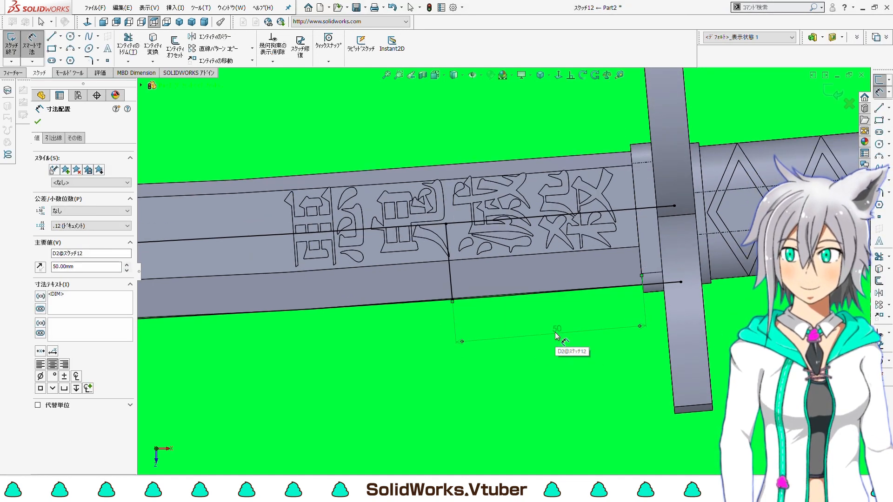
pyautogui.write('49')
pyautogui.press('Return')
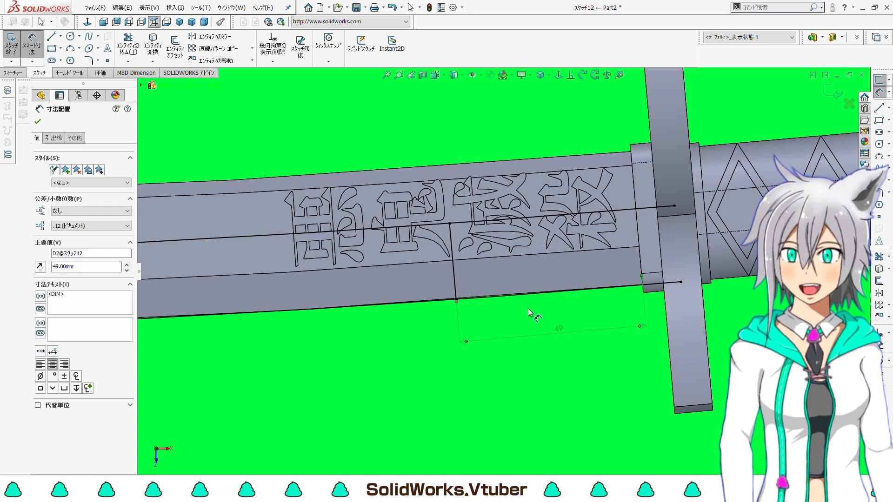
# - Start an extruded cut from the sketch with the thin feature off and the closed region along the cutting edge as contour
pyautogui.click(12, 73)
pyautogui.click(124, 54)
pyautogui.scroll(6, 438, 253)
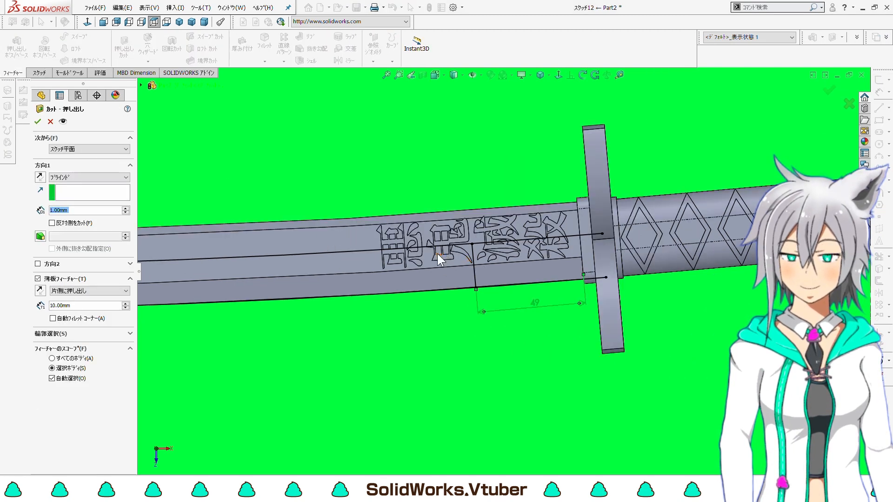
pyautogui.scroll(5, 347, 300)
pyautogui.moveTo(275, 298); pyautogui.dragTo(289, 267, button='middle')
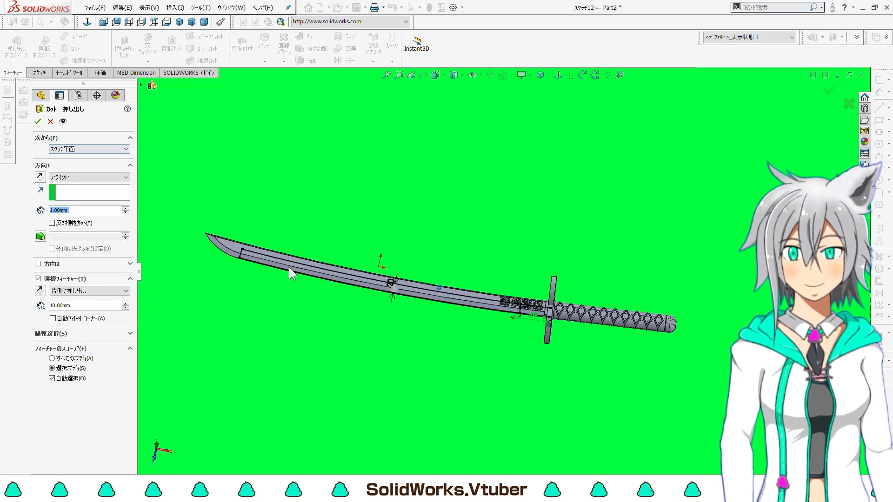
pyautogui.scroll(-4, 261, 267)
pyautogui.click(38, 279)
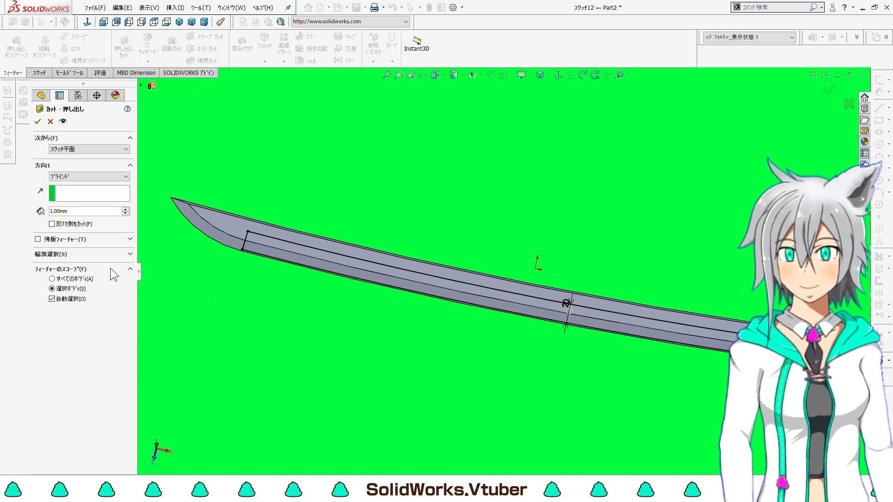
pyautogui.click(130, 254)
pyautogui.click(299, 249)
# - Set the cut's end condition to Through All and complete the cut along the blade's cutting edge
pyautogui.moveTo(303, 247); pyautogui.dragTo(299, 245, button='middle')
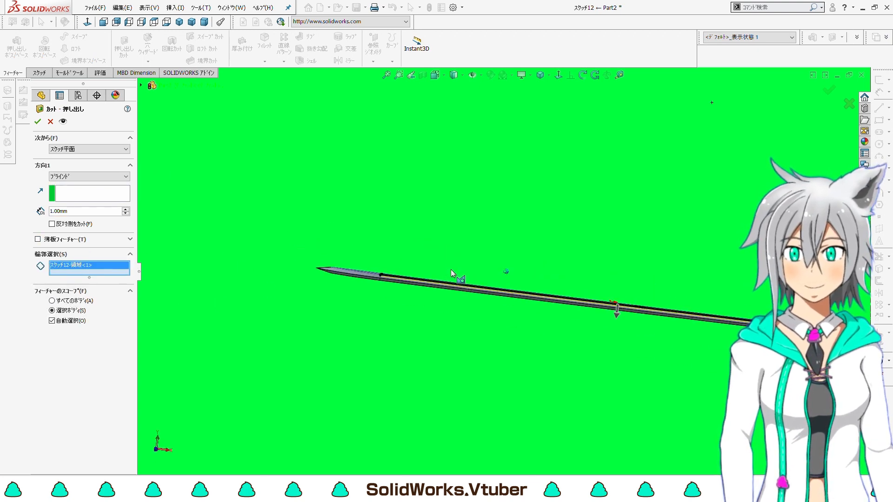
pyautogui.moveTo(451, 270); pyautogui.dragTo(421, 292, button='middle')
pyautogui.click(85, 191)
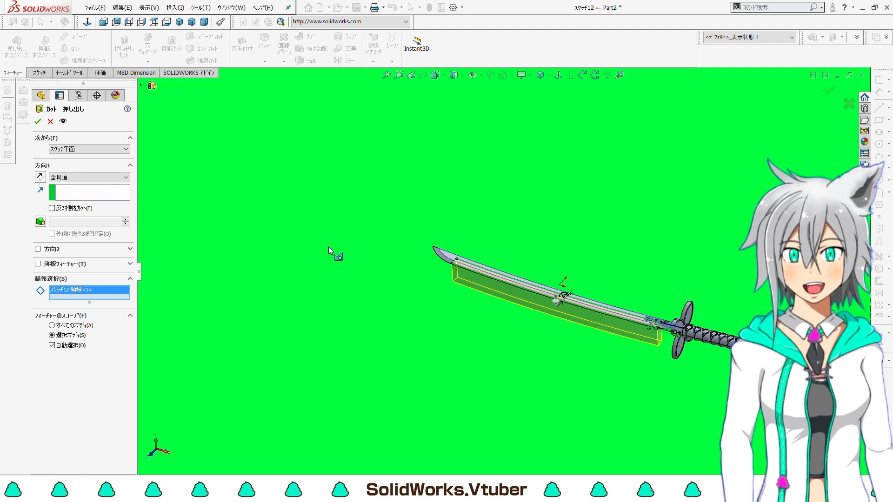
pyautogui.press('Return')
# - Change the whole part's appearance to a near-white colour
pyautogui.scroll(-1, 553, 333)
pyautogui.moveTo(553, 333); pyautogui.dragTo(640, 285, button='middle')
pyautogui.scroll(-2, 640, 285)
pyautogui.rightClick(110, 120)
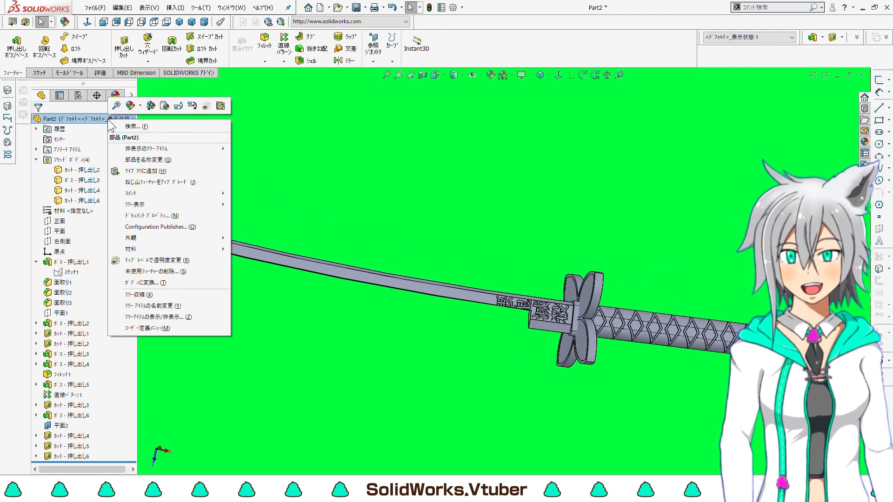
pyautogui.moveTo(224, 150)
pyautogui.moveTo(320, 183)
pyautogui.moveTo(367, 193)
pyautogui.click(451, 211)
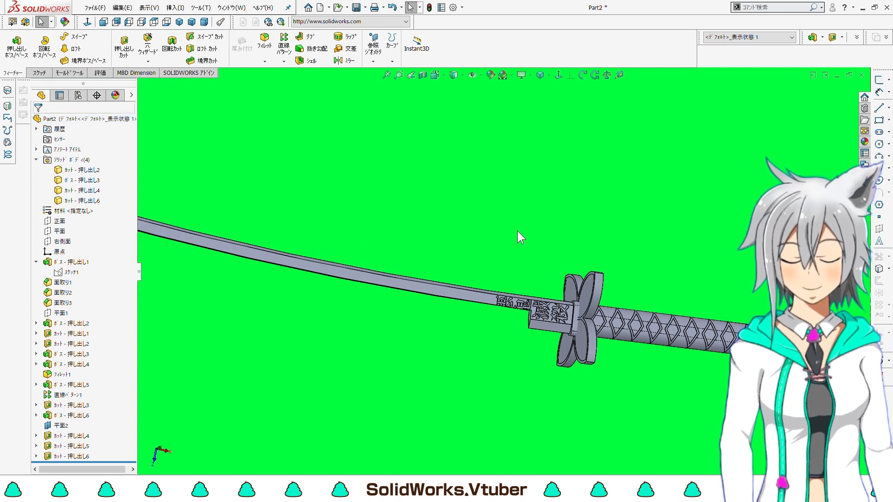
pyautogui.moveTo(107, 235); pyautogui.dragTo(142, 234)
pyautogui.click(38, 121)
# - Colour the four-petal guard and collar bodies orange with RGB 186, 91, 6
pyautogui.scroll(3, 463, 205)
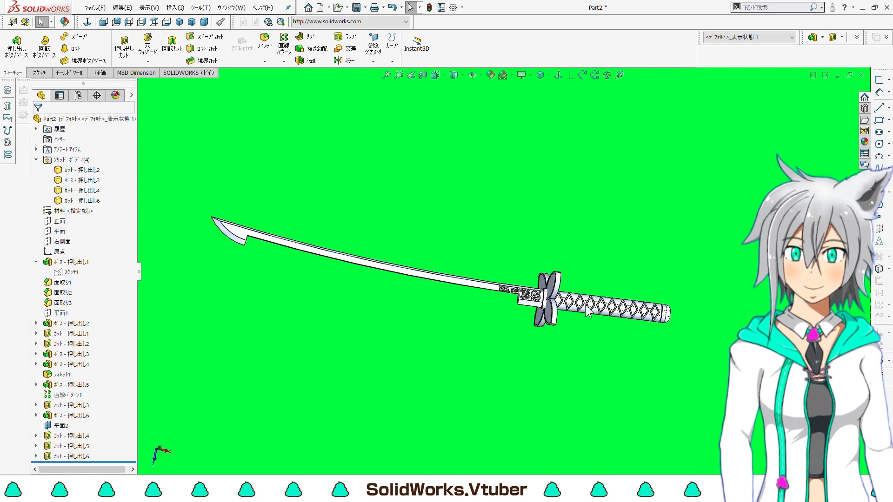
pyautogui.scroll(-4, 540, 272)
pyautogui.scroll(-1, 540, 273)
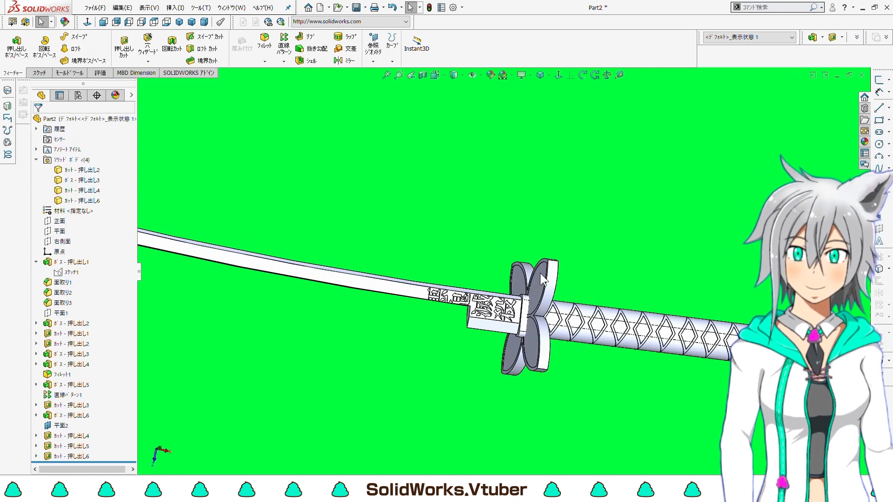
pyautogui.scroll(-3, 540, 272)
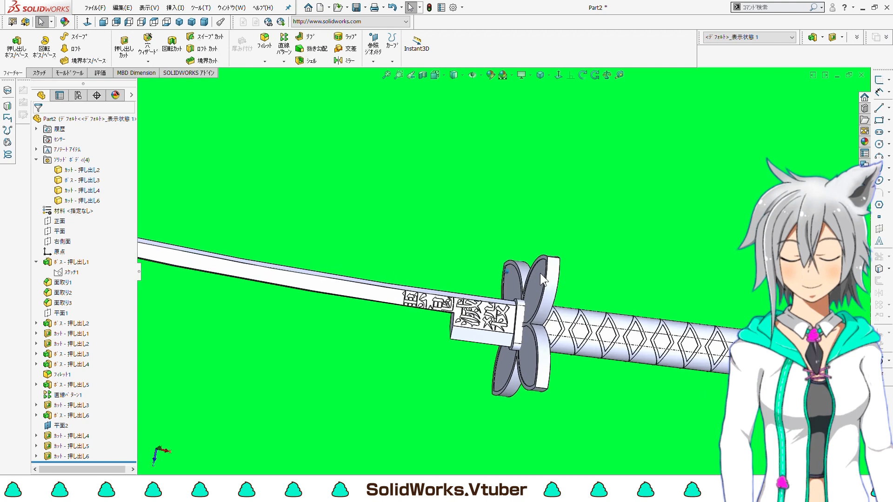
pyautogui.click(80, 170)
pyautogui.click(146, 157)
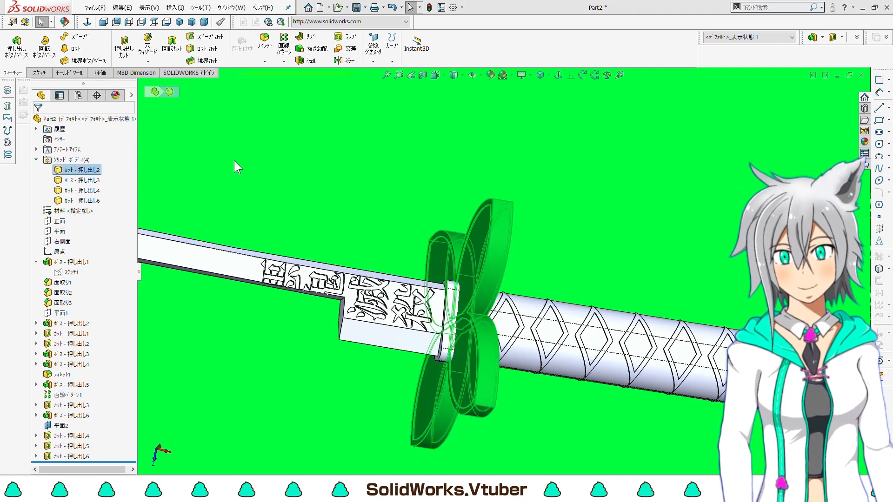
pyautogui.keyDown('ctrl'); pyautogui.click(77, 180); pyautogui.keyUp('ctrl')
pyautogui.rightClick(75, 168)
pyautogui.click(127, 156)
pyautogui.click(134, 177)
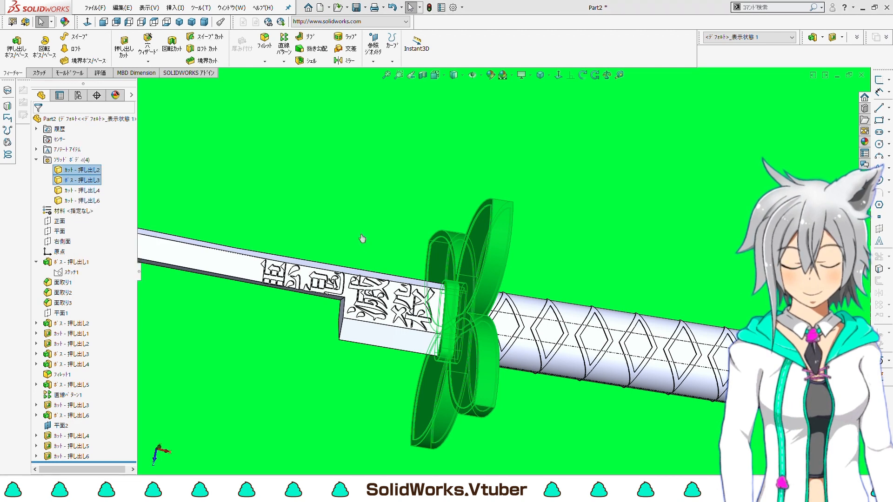
pyautogui.click(68, 314)
pyautogui.click(68, 320)
pyautogui.click(68, 314)
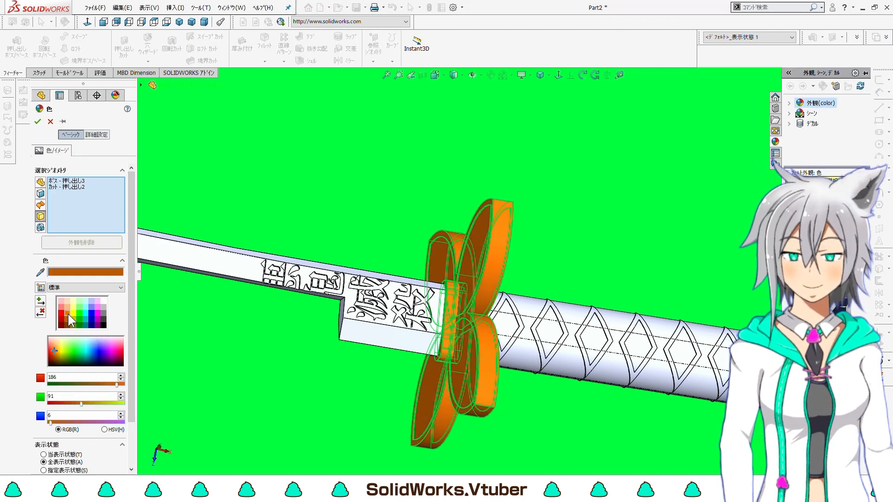
pyautogui.click(39, 123)
# - Colour the diamond-patterned handle body green with RGB 0, 128, 0
pyautogui.scroll(3, 493, 226)
pyautogui.scroll(-1, 493, 226)
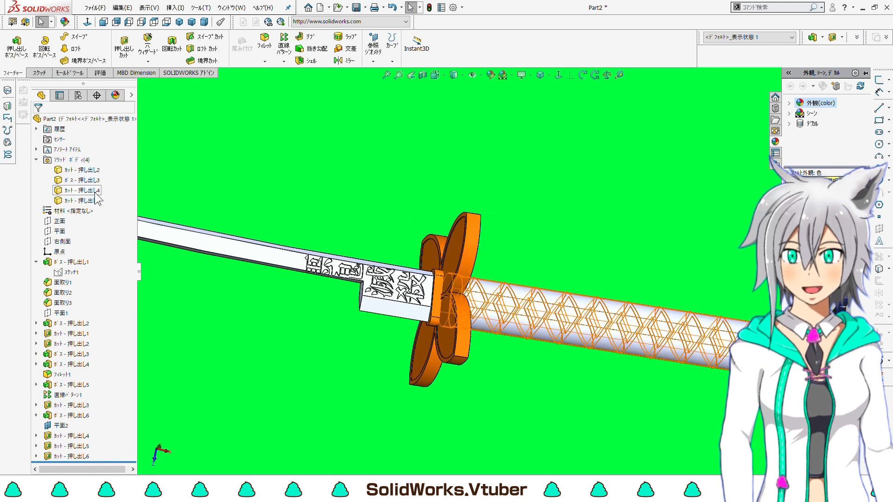
pyautogui.click(94, 191)
pyautogui.click(155, 177)
pyautogui.click(151, 201)
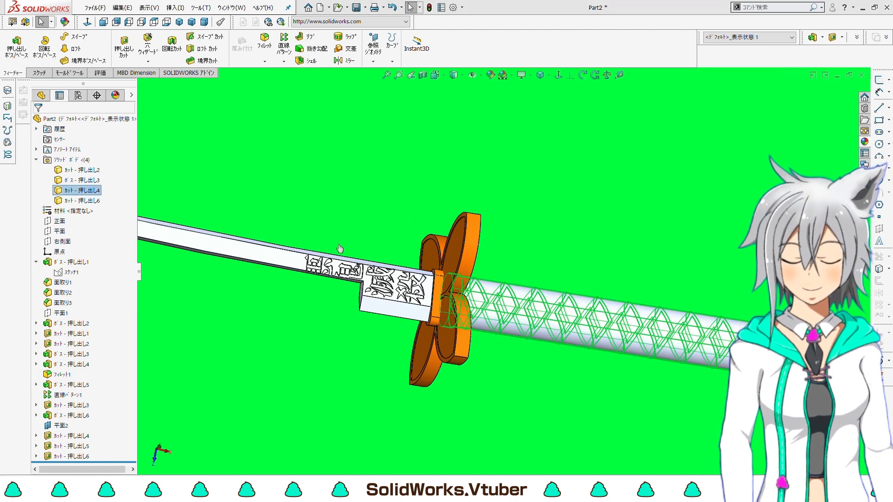
pyautogui.click(80, 319)
pyautogui.click(80, 323)
pyautogui.scroll(2, 621, 330)
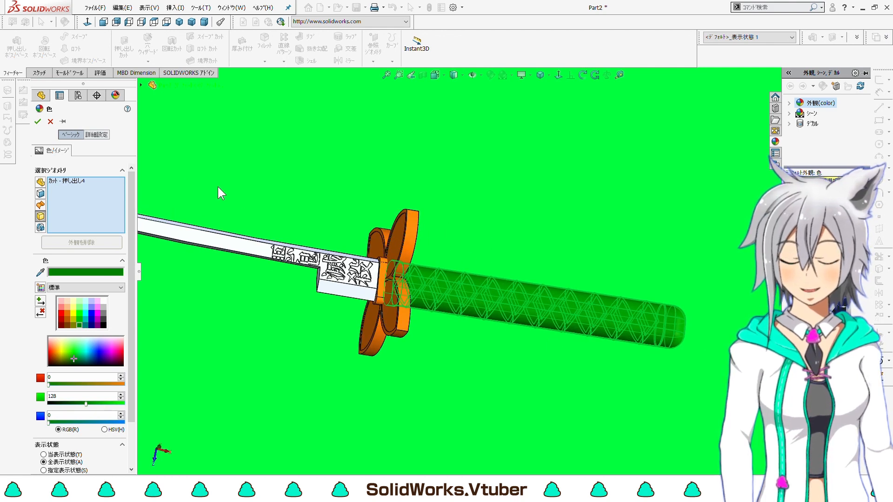
pyautogui.click(38, 122)
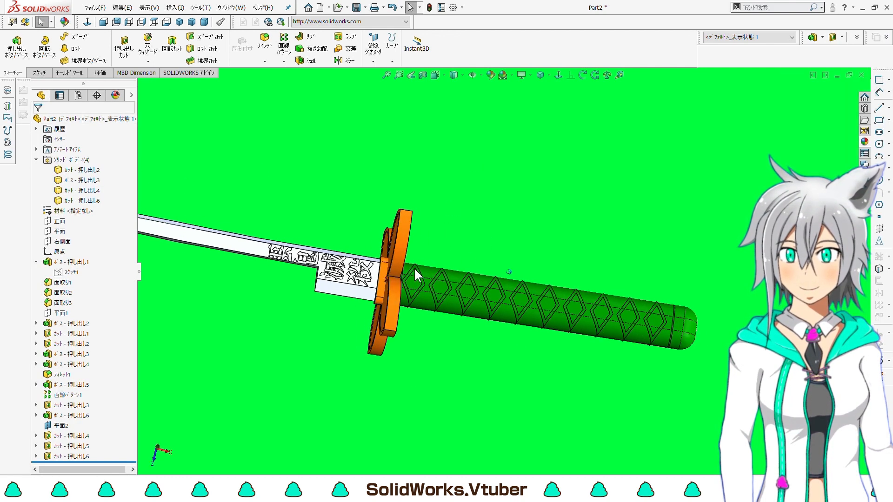
pyautogui.scroll(-2, 414, 267)
pyautogui.click(419, 245)
pyautogui.keyDown('ctrl'); pyautogui.click(416, 317); pyautogui.keyUp('ctrl')
pyautogui.keyDown('ctrl'); pyautogui.click(375, 229); pyautogui.keyUp('ctrl')
pyautogui.keyDown('ctrl'); pyautogui.click(379, 338); pyautogui.keyUp('ctrl')
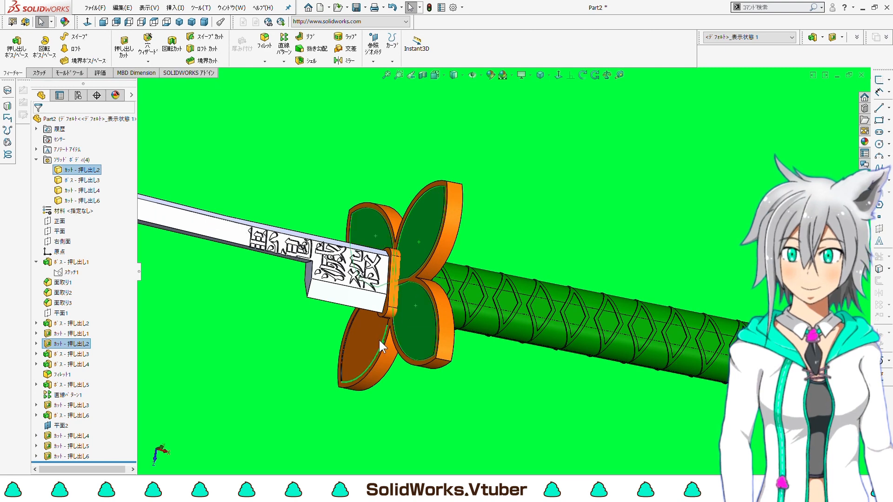
pyautogui.press('Escape')
# - Colour the recessed petal faces on both sides of the four-petal guard dark green, leaving their rims orange
pyautogui.click(358, 346)
pyautogui.keyDown('ctrl'); pyautogui.click(416, 320); pyautogui.keyUp('ctrl')
pyautogui.keyDown('ctrl'); pyautogui.click(423, 241); pyautogui.keyUp('ctrl')
pyautogui.moveTo(376, 230); pyautogui.dragTo(473, 279, button='middle')
pyautogui.scroll(-3, 572, 326)
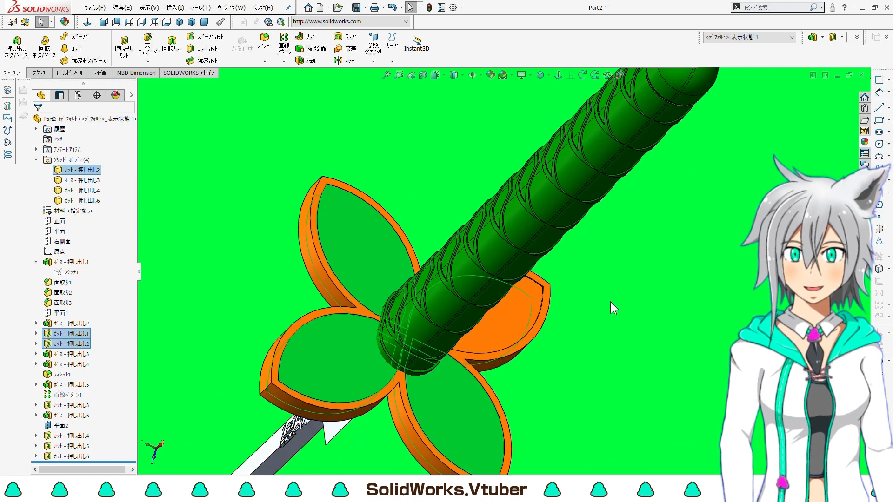
pyautogui.rightClick(513, 306)
pyautogui.click(559, 278)
pyautogui.click(563, 300)
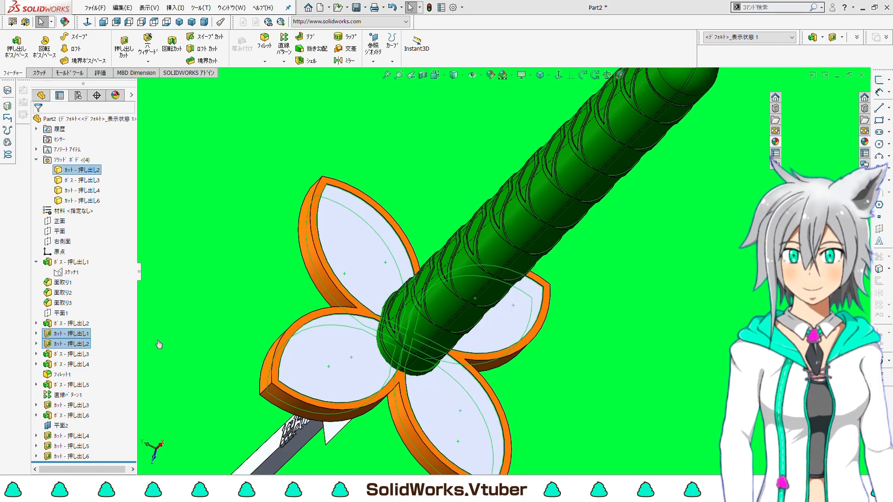
pyautogui.scroll(3, 154, 316)
pyautogui.click(38, 121)
# - Select the faces of the narrow ring at the guard end of the handle, beginning with its upper side
pyautogui.scroll(2, 279, 182)
pyautogui.moveTo(297, 186); pyautogui.dragTo(442, 217, button='middle')
pyautogui.scroll(-2, 446, 218)
pyautogui.scroll(-5, 438, 219)
pyautogui.click(424, 188)
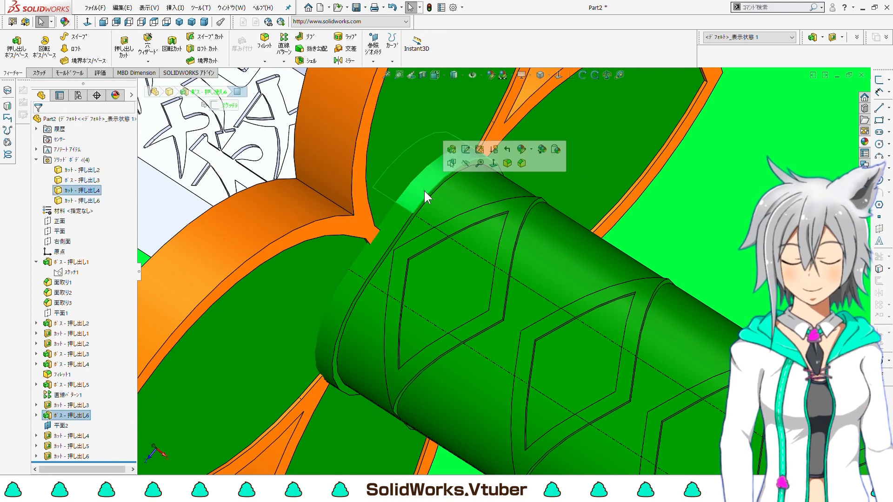
pyautogui.keyDown('ctrl'); pyautogui.click(351, 292); pyautogui.keyUp('ctrl')
pyautogui.scroll(-3, 399, 283)
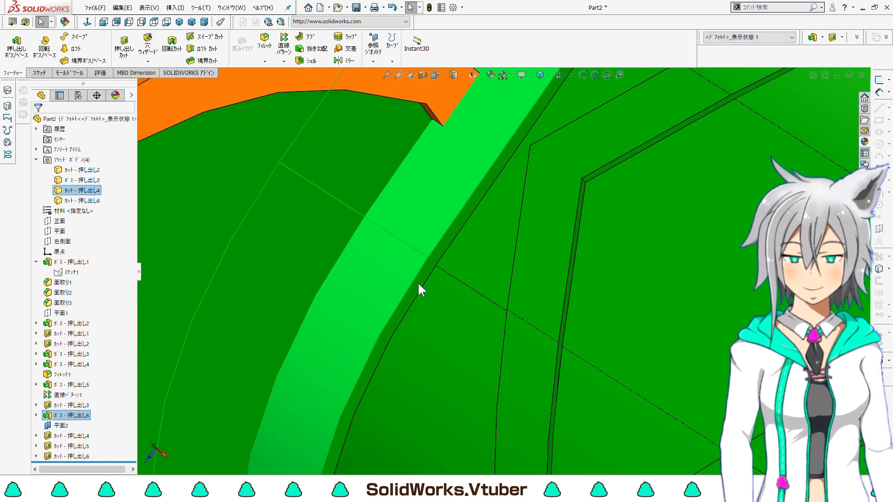
pyautogui.scroll(4, 474, 279)
pyautogui.keyDown('ctrl'); pyautogui.click(594, 232); pyautogui.keyUp('ctrl')
pyautogui.keyDown('ctrl'); pyautogui.click(528, 317); pyautogui.keyUp('ctrl')
pyautogui.keyDown('ctrl'); pyautogui.click(631, 382); pyautogui.keyUp('ctrl')
pyautogui.keyDown('ctrl'); pyautogui.click(666, 343); pyautogui.keyUp('ctrl')
pyautogui.keyDown('ctrl'); pyautogui.click(689, 305); pyautogui.keyUp('ctrl')
# - Add the remaining ring faces on the underside of the handle, next to the guard, to the selection
pyautogui.moveTo(685, 302); pyautogui.dragTo(676, 261, button='middle')
pyautogui.scroll(-5, 465, 273)
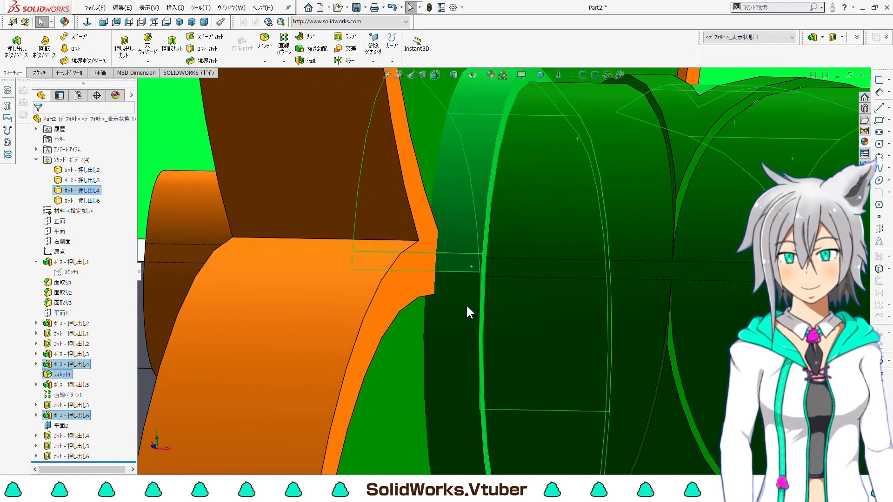
pyautogui.keyDown('ctrl'); pyautogui.click(466, 304); pyautogui.keyUp('ctrl')
pyautogui.scroll(5, 466, 304)
pyautogui.moveTo(466, 304); pyautogui.dragTo(479, 301, button='middle')
pyautogui.scroll(-5, 471, 249)
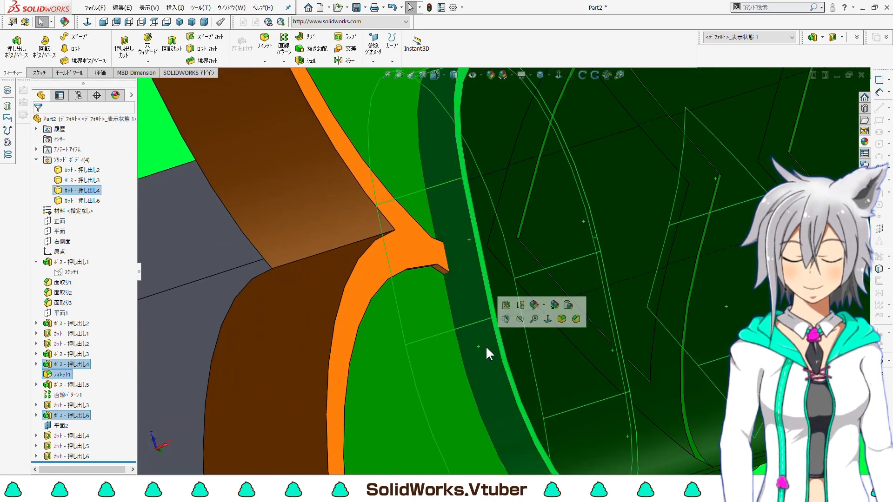
pyautogui.scroll(6, 488, 349)
pyautogui.scroll(-7, 512, 333)
pyautogui.scroll(-1, 523, 319)
pyautogui.keyDown('ctrl'); pyautogui.click(532, 302); pyautogui.keyUp('ctrl')
pyautogui.scroll(8, 531, 303)
pyautogui.moveTo(531, 302); pyautogui.dragTo(445, 261, button='middle')
# - Add the row of inner diamond faces along the upper side of the handle to the selection
pyautogui.scroll(-7, 448, 258)
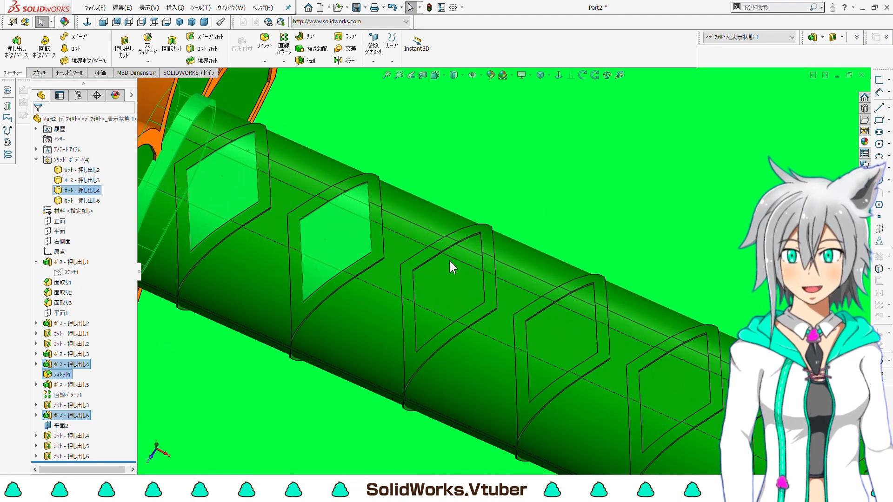
pyautogui.scroll(2, 640, 339)
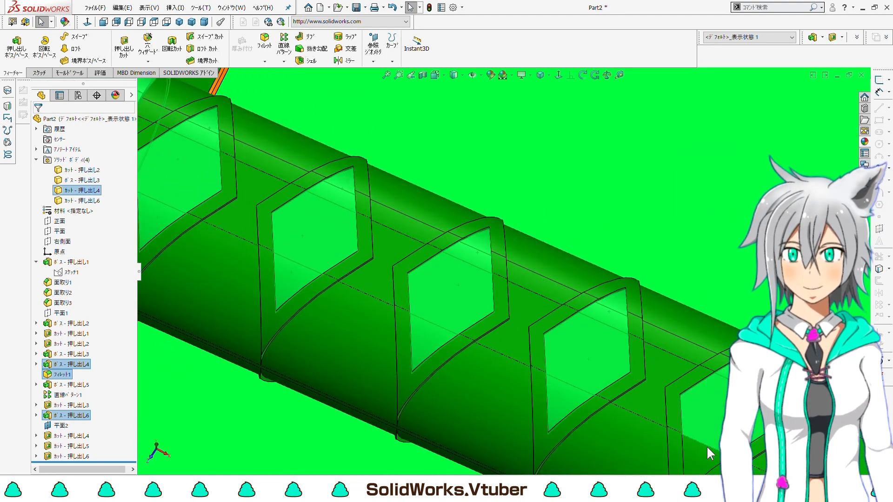
pyautogui.scroll(5, 628, 337)
pyautogui.scroll(-5, 624, 330)
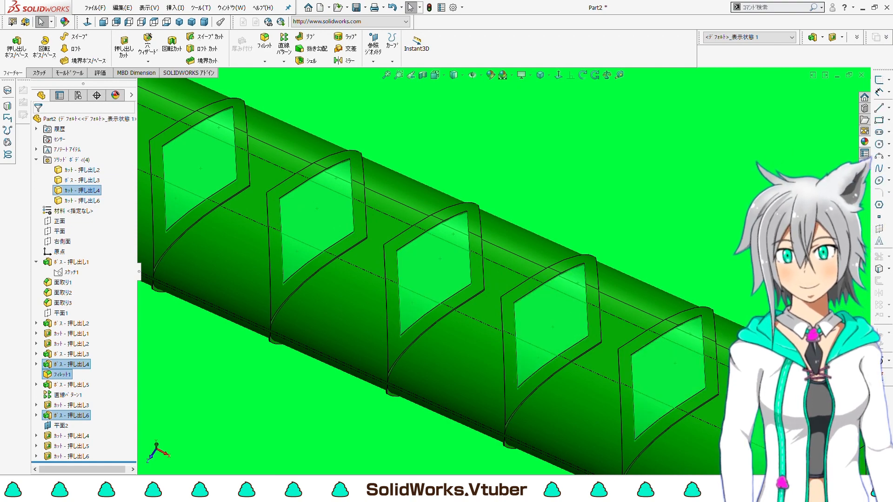
pyautogui.scroll(3, 642, 312)
pyautogui.scroll(-3, 624, 301)
pyautogui.scroll(-2, 624, 300)
# - Add the side and rounded faces of the pommel, including the small step face at its start, to the selection
pyautogui.click(604, 321)
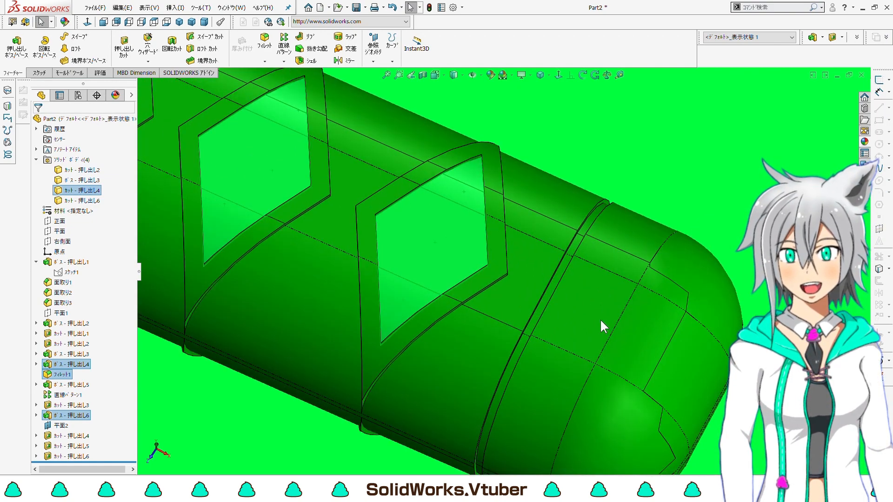
pyautogui.keyDown('ctrl'); pyautogui.click(600, 321); pyautogui.keyUp('ctrl')
pyautogui.keyDown('ctrl'); pyautogui.click(634, 247); pyautogui.keyUp('ctrl')
pyautogui.keyDown('ctrl'); pyautogui.click(671, 266); pyautogui.keyUp('ctrl')
pyautogui.keyDown('ctrl'); pyautogui.click(653, 344); pyautogui.keyUp('ctrl')
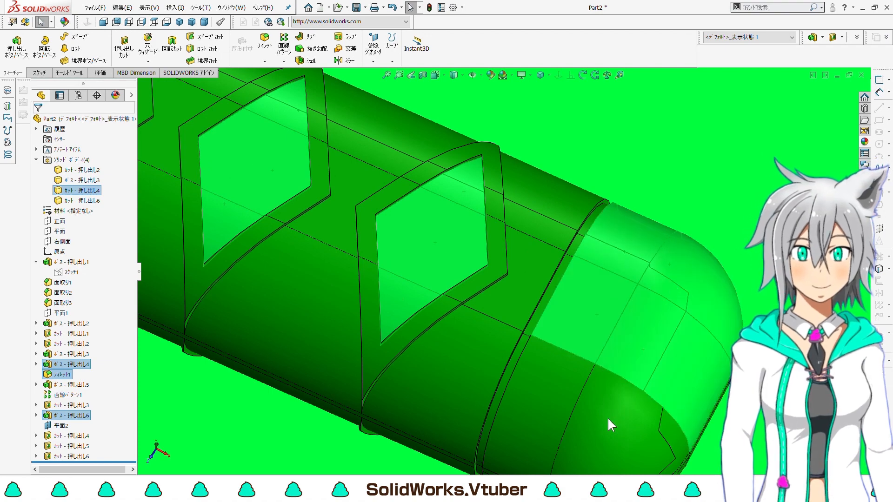
pyautogui.keyDown('ctrl'); pyautogui.click(607, 417); pyautogui.keyUp('ctrl')
pyautogui.keyDown('ctrl'); pyautogui.click(552, 402); pyautogui.keyUp('ctrl')
pyautogui.moveTo(598, 327); pyautogui.dragTo(579, 363, button='middle')
pyautogui.scroll(-5, 579, 365)
pyautogui.keyDown('ctrl'); pyautogui.click(465, 300); pyautogui.keyUp('ctrl')
pyautogui.scroll(7, 598, 308)
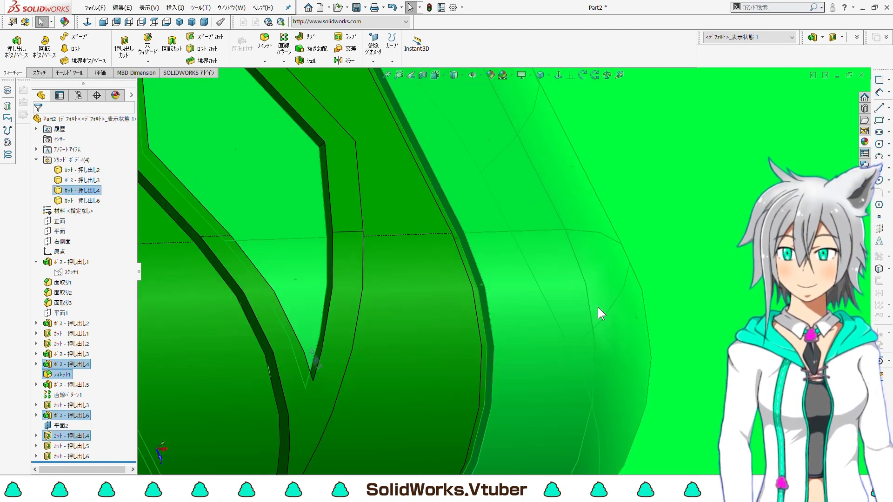
# - Extend the selection to the pommel's far-side faces and the narrow strip faces running over its rounded end
pyautogui.moveTo(599, 308); pyautogui.dragTo(607, 261, button='middle')
pyautogui.scroll(-2, 607, 261)
pyautogui.keyDown('ctrl'); pyautogui.click(590, 292); pyautogui.keyUp('ctrl')
pyautogui.keyDown('ctrl'); pyautogui.click(549, 304); pyautogui.keyUp('ctrl')
pyautogui.keyDown('ctrl'); pyautogui.click(606, 289); pyautogui.keyUp('ctrl')
pyautogui.scroll(-5, 599, 259)
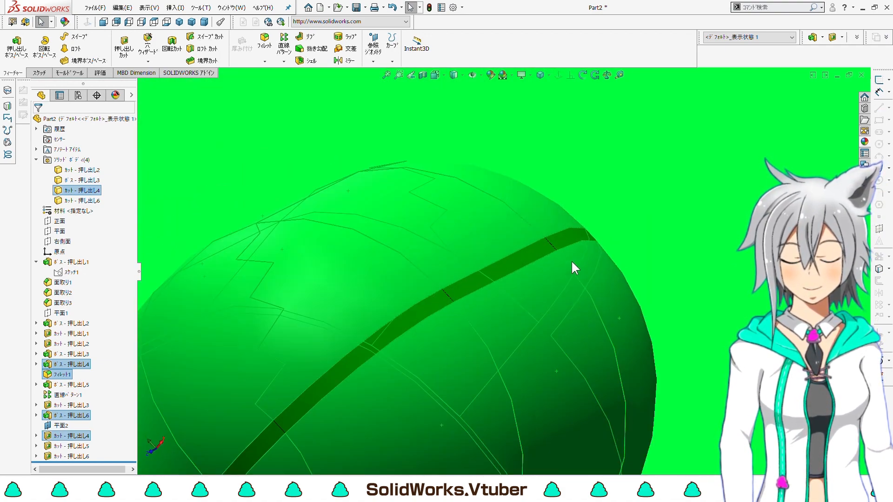
pyautogui.keyDown('ctrl'); pyautogui.click(529, 257); pyautogui.keyUp('ctrl')
pyautogui.keyDown('ctrl'); pyautogui.click(414, 318); pyautogui.keyUp('ctrl')
pyautogui.scroll(3, 437, 353)
pyautogui.keyDown('ctrl'); pyautogui.click(371, 328); pyautogui.keyUp('ctrl')
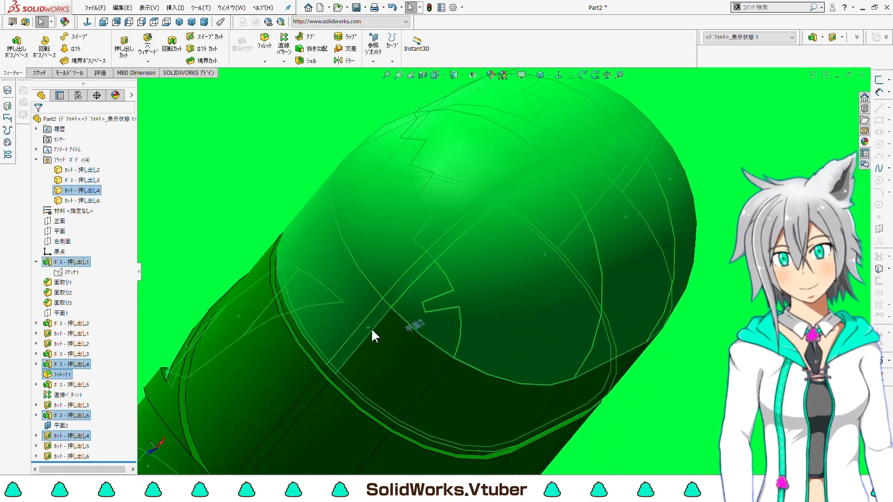
pyautogui.keyDown('ctrl'); pyautogui.click(458, 388); pyautogui.keyUp('ctrl')
pyautogui.scroll(3, 586, 400)
pyautogui.moveTo(590, 389); pyautogui.dragTo(633, 305, button='middle')
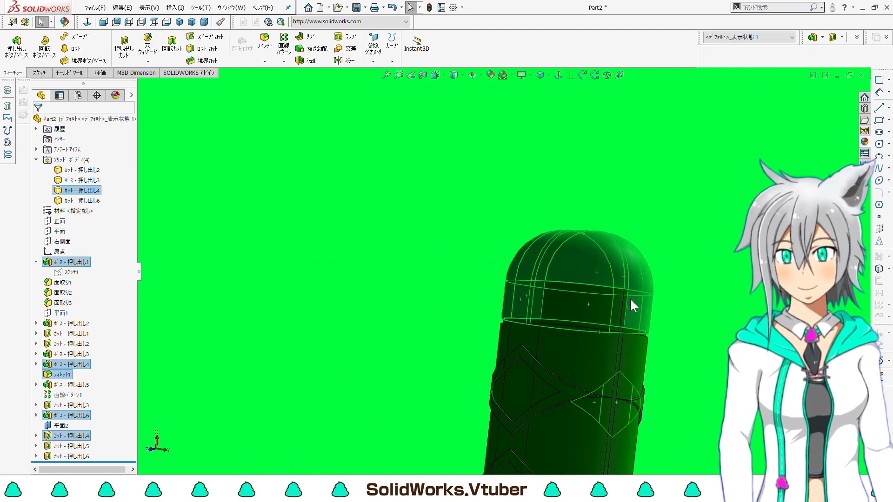
# - Add the row of inner diamond faces on the opposite side of the handle, up to the guard, to the selection
pyautogui.scroll(-4, 555, 300)
pyautogui.scroll(-4, 559, 304)
pyautogui.scroll(6, 559, 304)
pyautogui.hotkey('ctrl', '7')
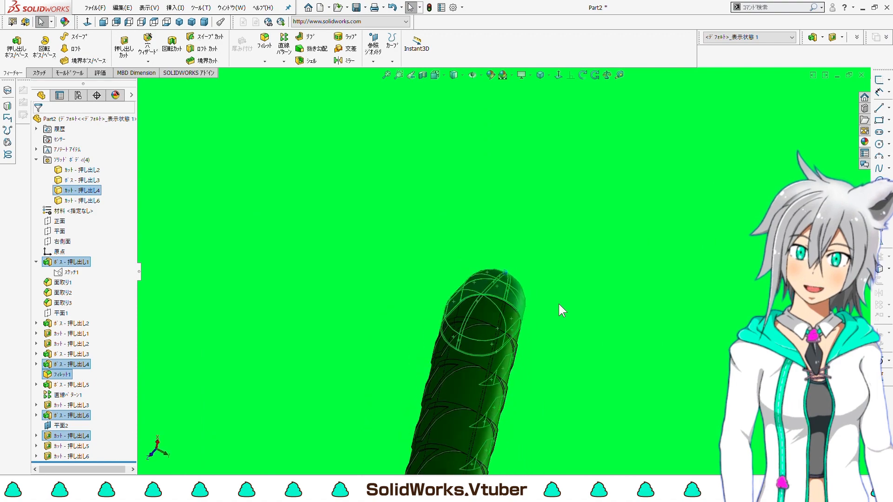
pyautogui.scroll(-6, 538, 243)
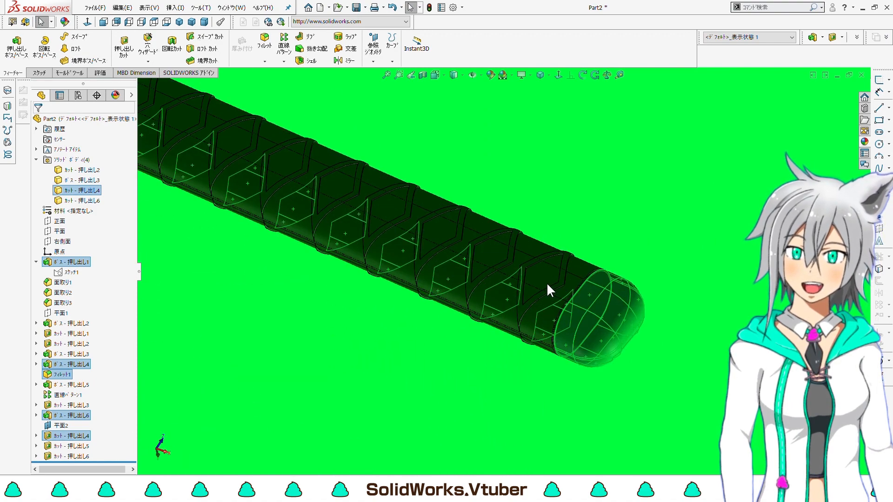
pyautogui.scroll(3, 370, 255)
pyautogui.scroll(-5, 513, 268)
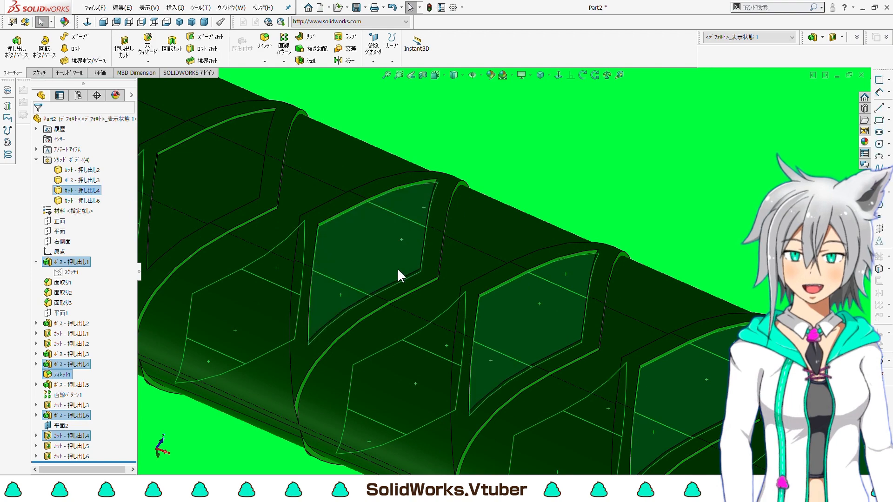
pyautogui.scroll(5, 431, 241)
pyautogui.scroll(-3, 428, 260)
pyautogui.scroll(5, 414, 282)
pyautogui.scroll(-5, 488, 245)
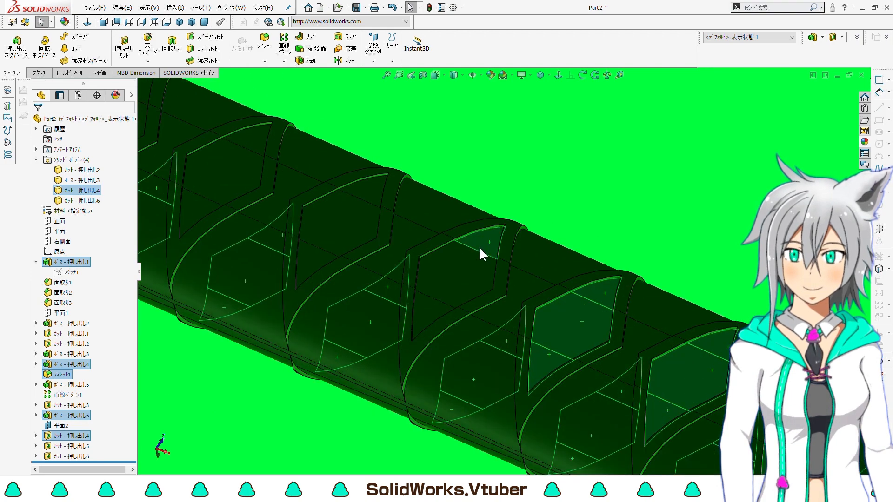
pyautogui.scroll(5, 335, 233)
pyautogui.scroll(-5, 336, 233)
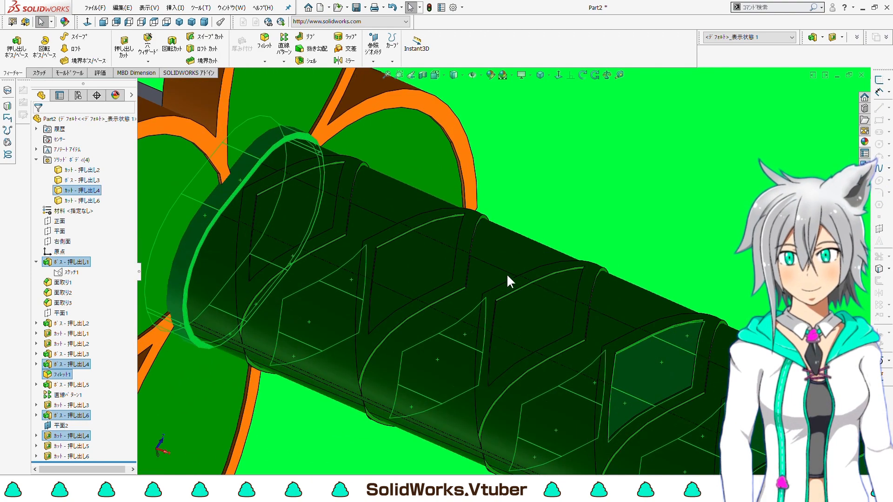
pyautogui.keyDown('ctrl'); pyautogui.click(334, 180); pyautogui.keyUp('ctrl')
pyautogui.keyDown('ctrl'); pyautogui.click(298, 212); pyautogui.keyUp('ctrl')
pyautogui.keyDown('ctrl'); pyautogui.click(263, 256); pyautogui.keyUp('ctrl')
# - Colour the selected ring, diamond and pommel faces orange with RGB 232, 113, 8
pyautogui.scroll(5, 376, 244)
pyautogui.moveTo(459, 252); pyautogui.dragTo(402, 261, button='middle')
pyautogui.scroll(-4, 460, 253)
pyautogui.rightClick(402, 260)
pyautogui.click(438, 239)
pyautogui.click(463, 265)
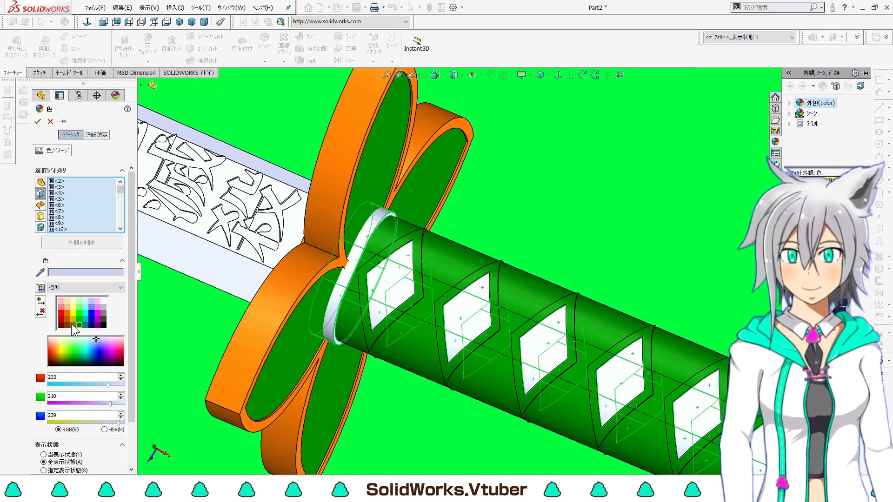
pyautogui.click(68, 313)
pyautogui.scroll(6, 529, 363)
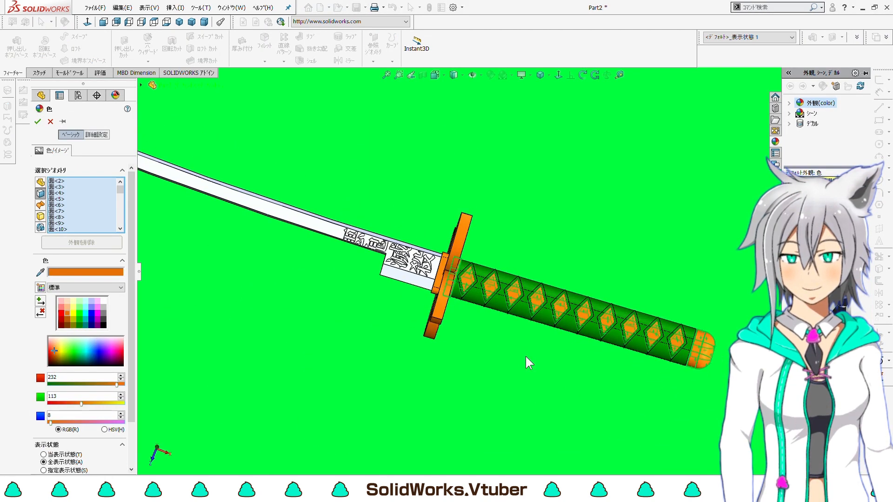
pyautogui.press('Return')
# - Colour the blade body dark grey with RGB 64, 64, 64
pyautogui.scroll(1, 535, 317)
pyautogui.moveTo(502, 279); pyautogui.dragTo(428, 248, button='middle')
pyautogui.click(91, 202)
pyautogui.click(142, 187)
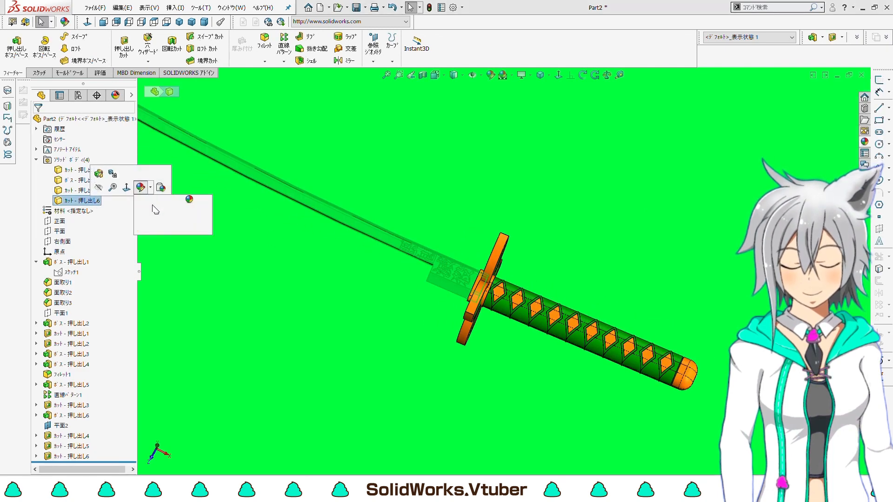
pyautogui.click(151, 210)
pyautogui.click(103, 319)
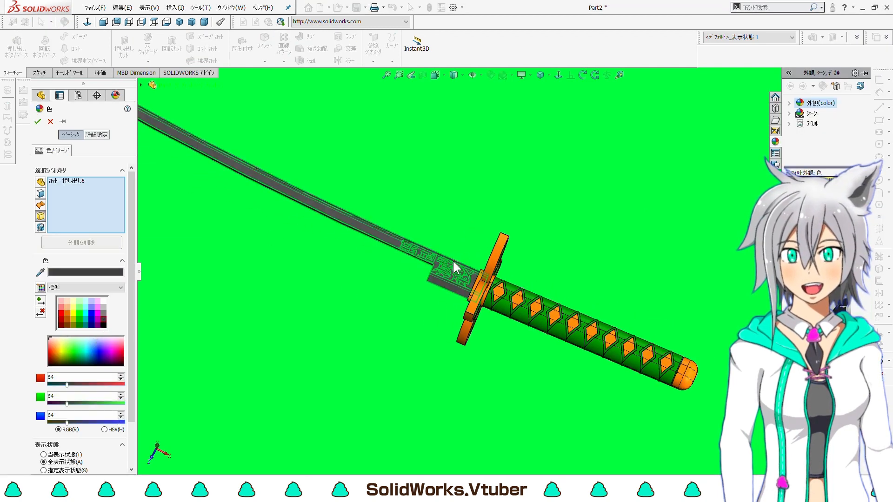
pyautogui.scroll(-3, 437, 257)
pyautogui.click(38, 122)
# - Colour the cutting-edge faces at the blade tip and beside the guard light grey
pyautogui.scroll(-3, 440, 299)
pyautogui.click(441, 297)
pyautogui.moveTo(441, 299); pyautogui.dragTo(405, 305, button='middle')
pyautogui.scroll(6, 437, 255)
pyautogui.scroll(-7, 354, 298)
pyautogui.click(367, 304)
pyautogui.rightClick(405, 296)
pyautogui.click(442, 266)
pyautogui.click(456, 285)
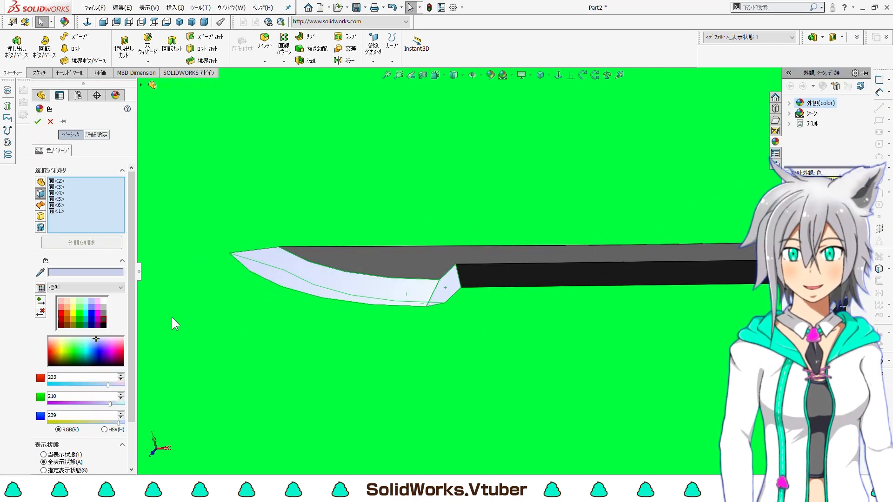
pyautogui.click(103, 314)
pyautogui.moveTo(326, 302); pyautogui.dragTo(362, 310, button='middle')
pyautogui.click(103, 307)
pyautogui.scroll(8, 426, 298)
pyautogui.scroll(-8, 454, 297)
pyautogui.press('Return')
# - Colour the recessed faces of the engraved 悪鬼滅殺 characters white with RGB 255, 255, 255
pyautogui.moveTo(397, 308); pyautogui.dragTo(429, 235, button='middle')
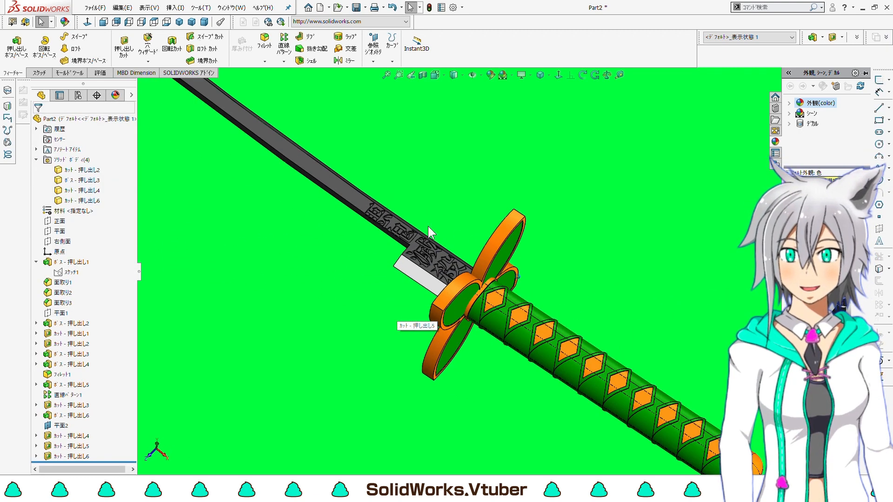
pyautogui.scroll(-9, 367, 213)
pyautogui.click(430, 263)
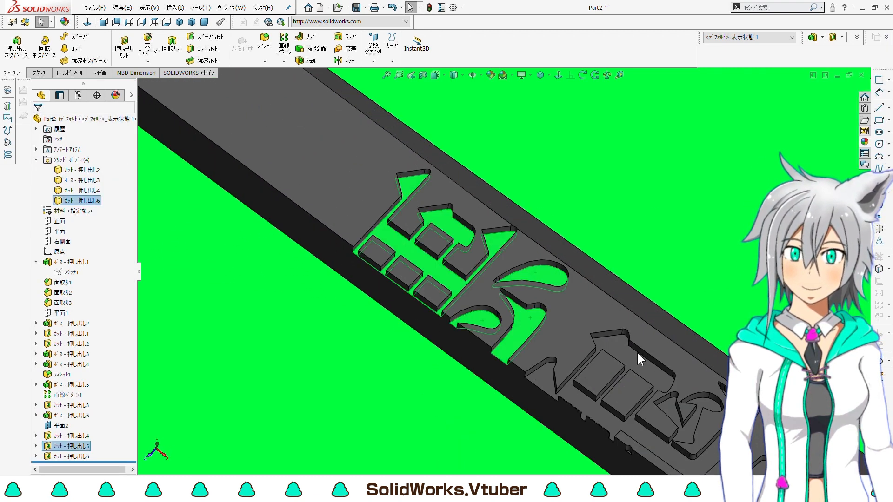
pyautogui.scroll(5, 637, 352)
pyautogui.scroll(-3, 559, 321)
pyautogui.scroll(-2, 542, 314)
pyautogui.keyDown('ctrl'); pyautogui.click(526, 315); pyautogui.keyUp('ctrl')
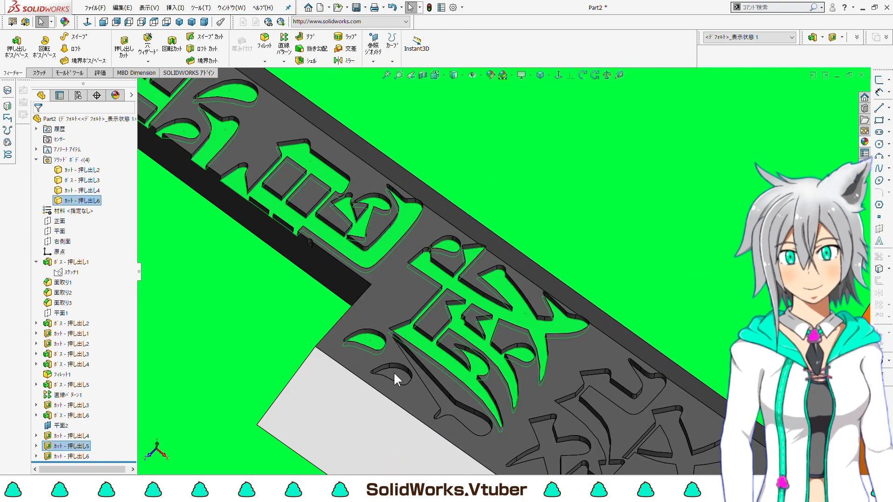
pyautogui.scroll(3, 448, 405)
pyautogui.scroll(-4, 524, 290)
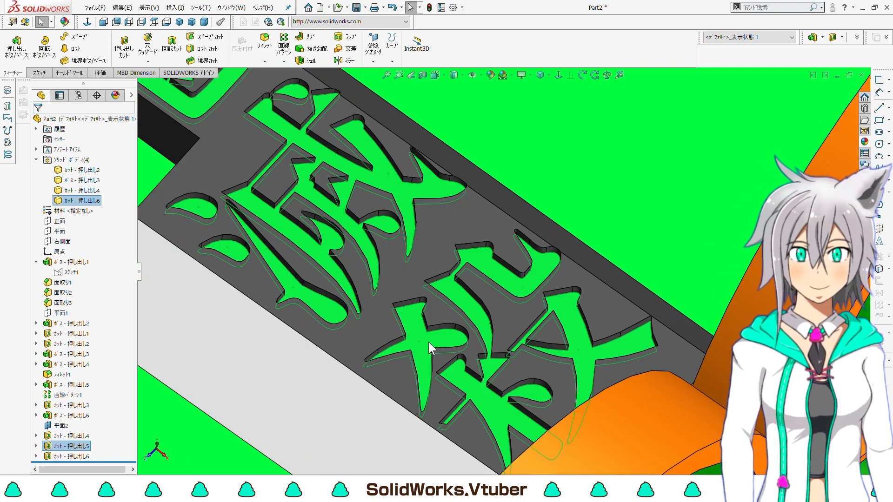
pyautogui.scroll(3, 472, 311)
pyautogui.scroll(-4, 450, 278)
pyautogui.rightClick(450, 278)
pyautogui.click(486, 251)
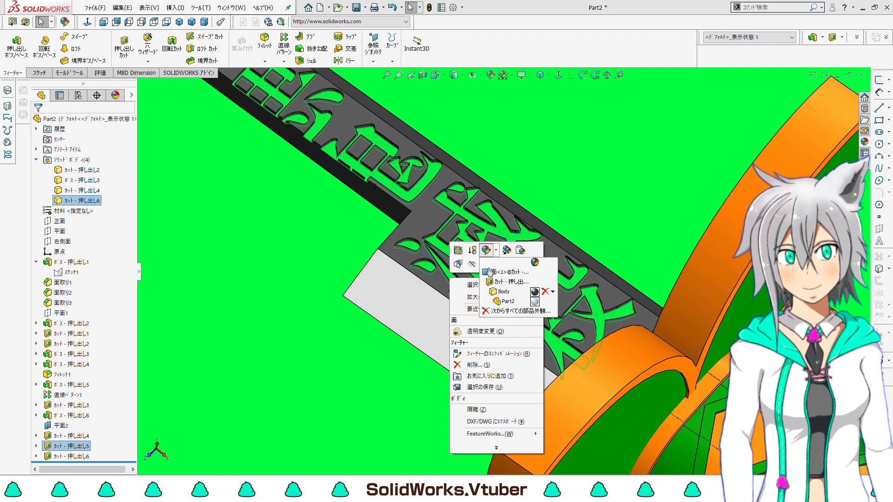
pyautogui.click(490, 272)
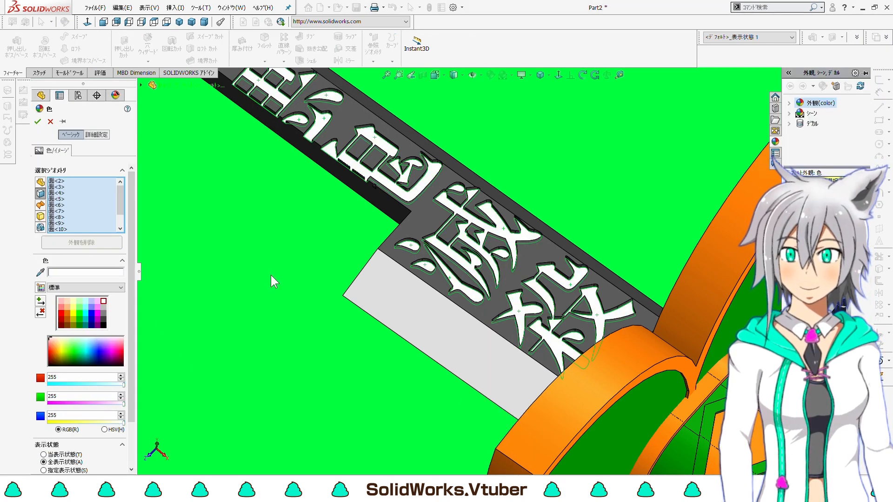
pyautogui.scroll(5, 270, 275)
pyautogui.press('Return')
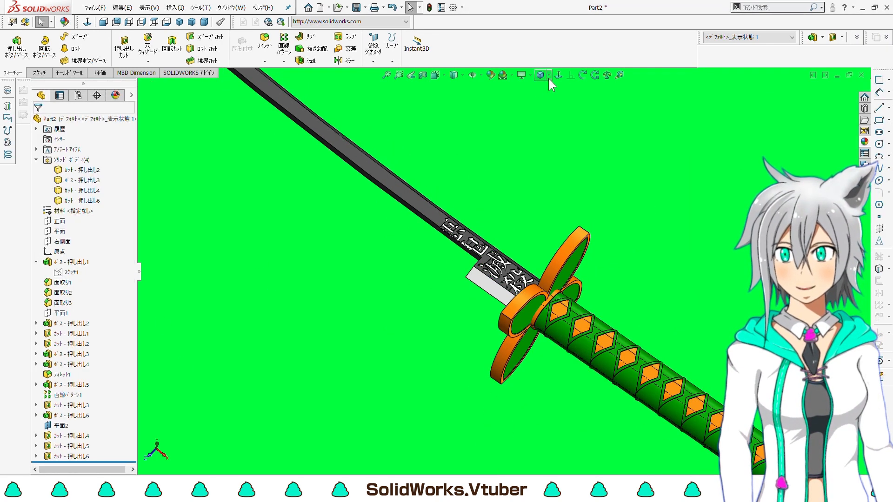
# - Show the whole katana in isometric view and examine its colours from the blade and handle ends
pyautogui.click(549, 78)
pyautogui.click(532, 107)
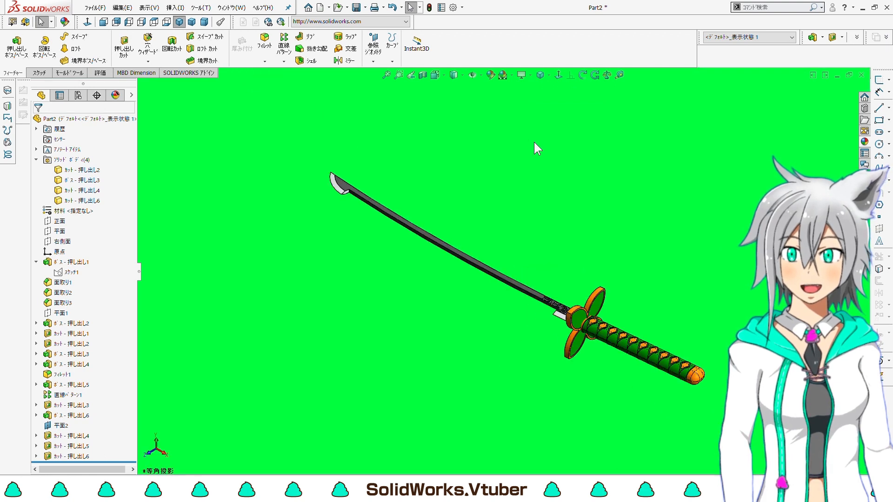
pyautogui.scroll(-1, 549, 265)
pyautogui.moveTo(549, 265); pyautogui.dragTo(548, 265, button='middle')
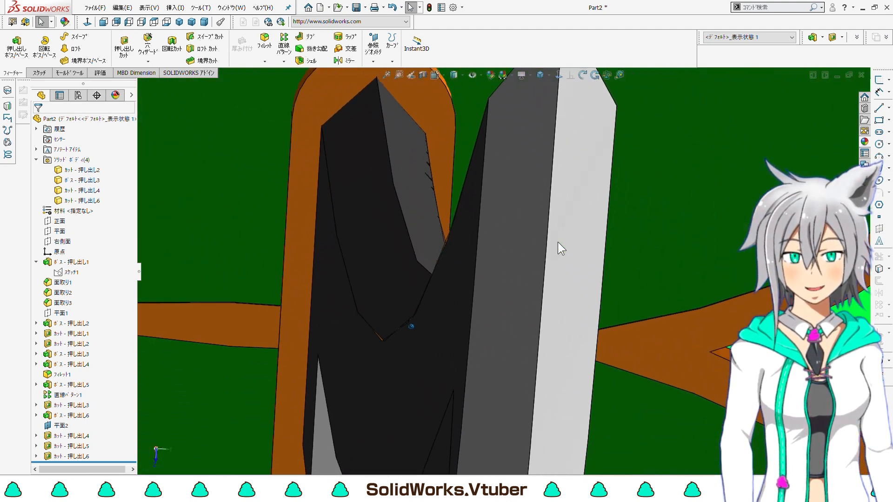
pyautogui.hotkey('ctrl', '7')
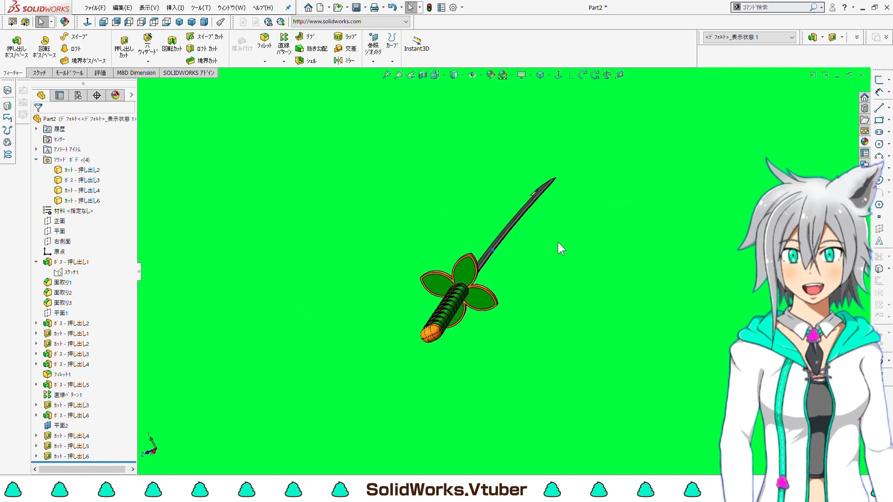